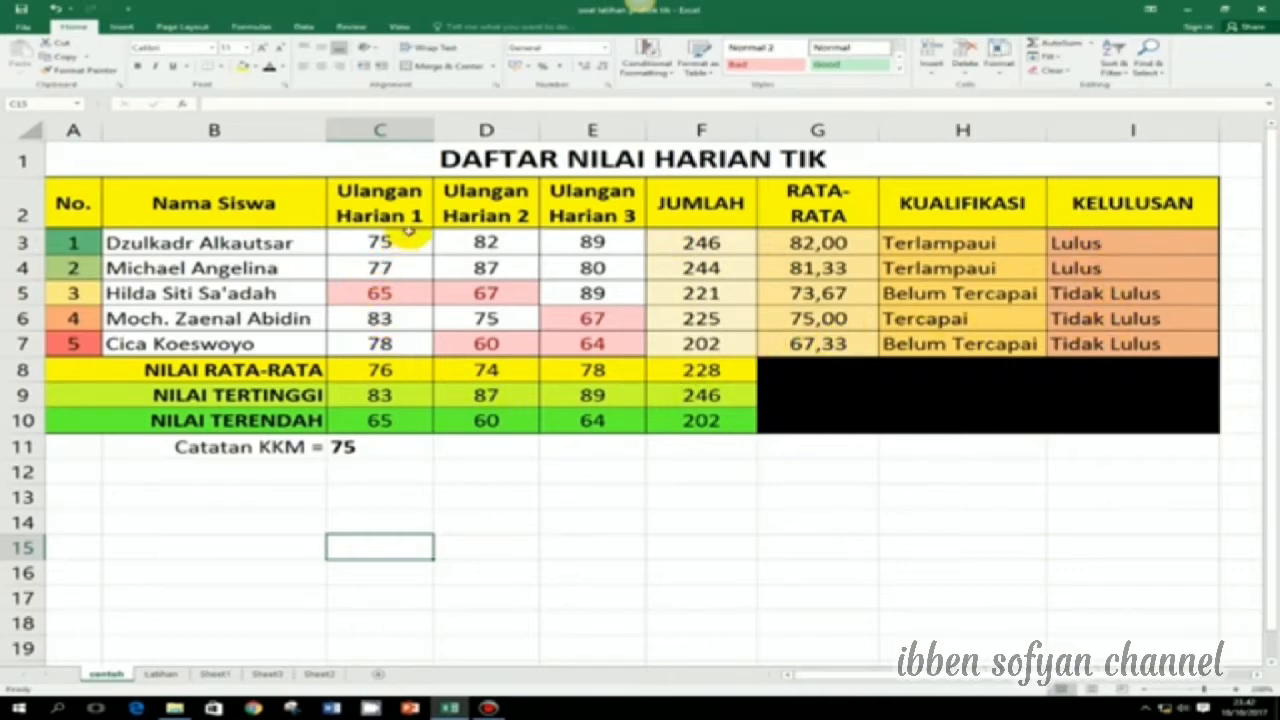
Step: On the Latihan sheet, select the first student's scores in C3:E3 (75, 82, 89)
left_click(160, 675)
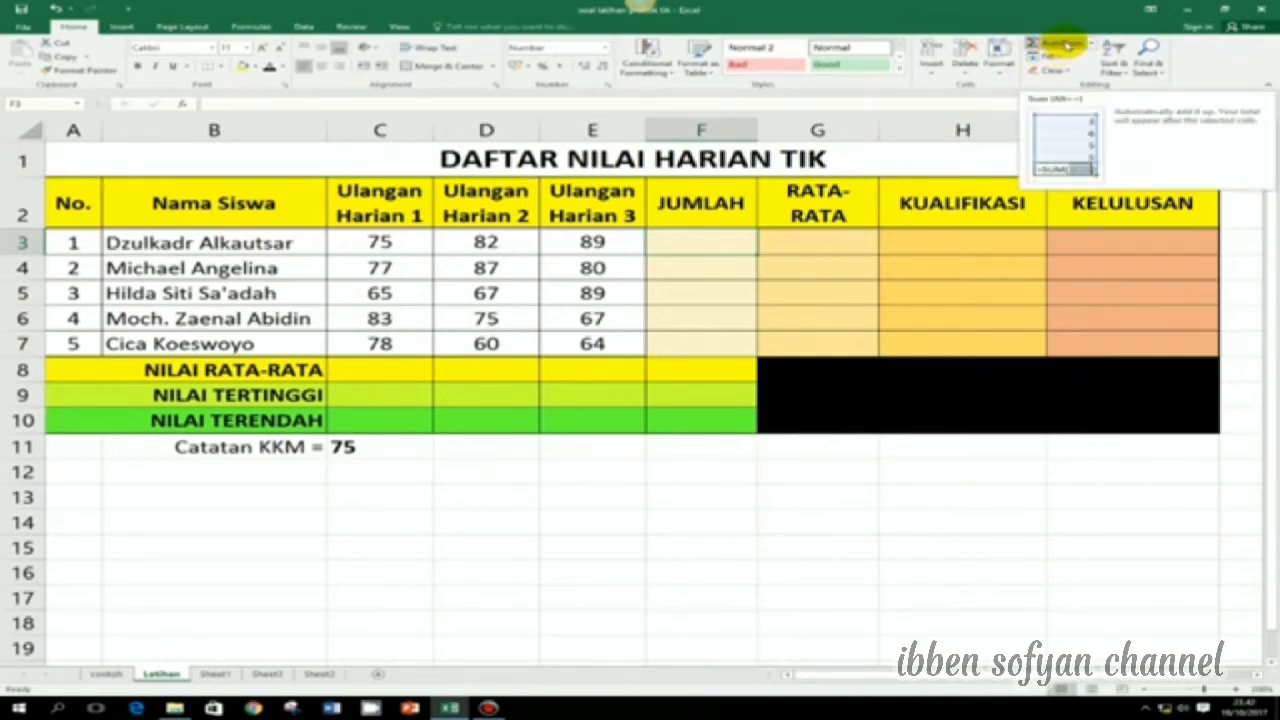
left_click(376, 245)
left_click_drag(376, 245, 595, 247)
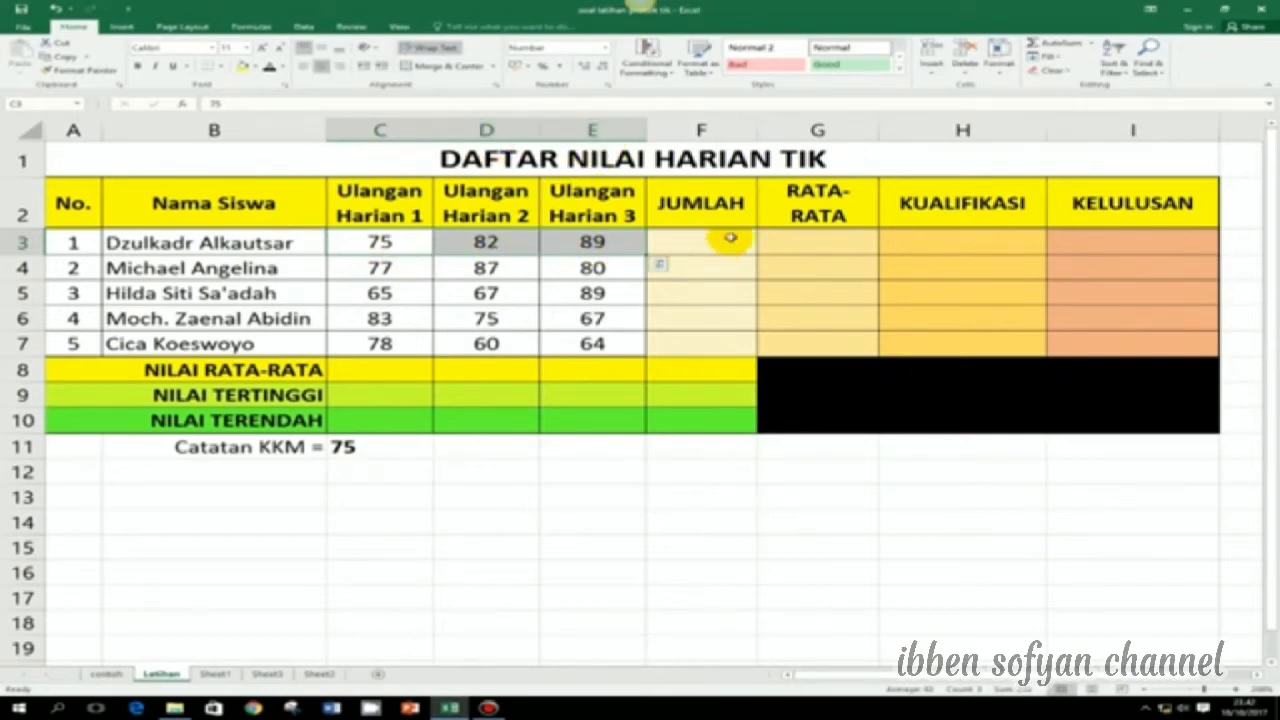
Step: AutoSum C3:E3 into F3 for a total of 246, then select F4
left_click(1058, 46)
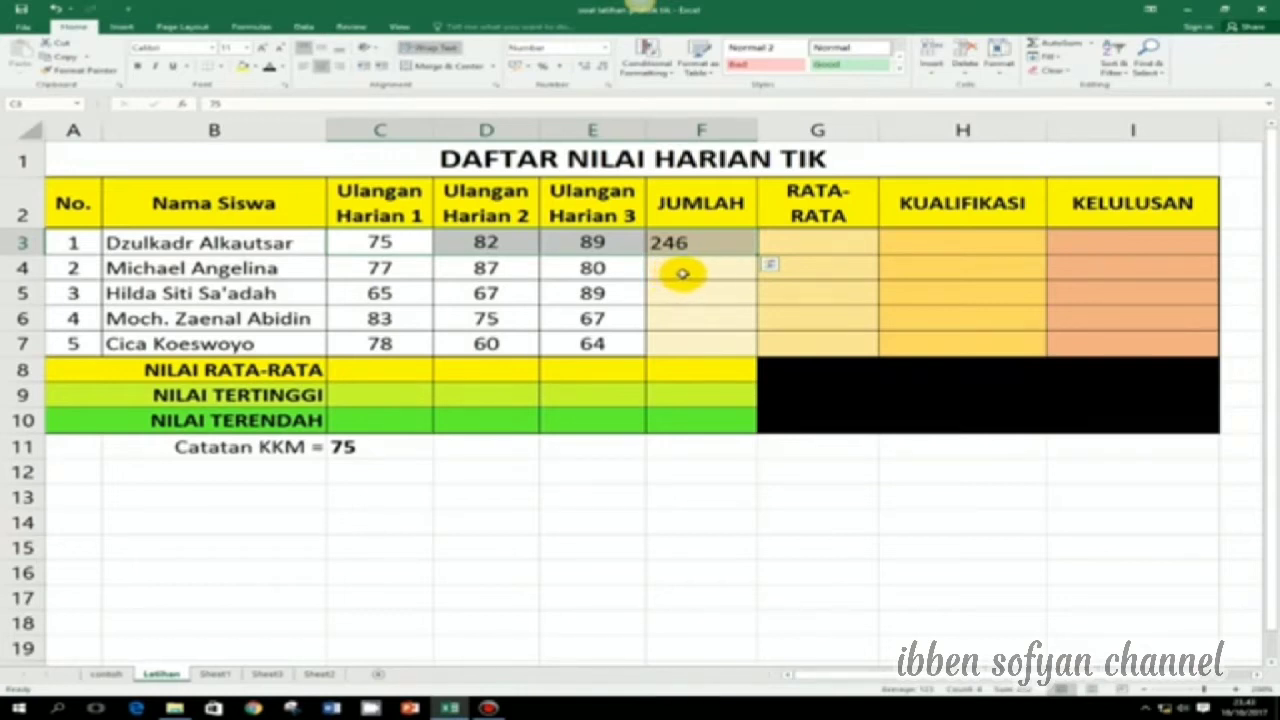
left_click(682, 273)
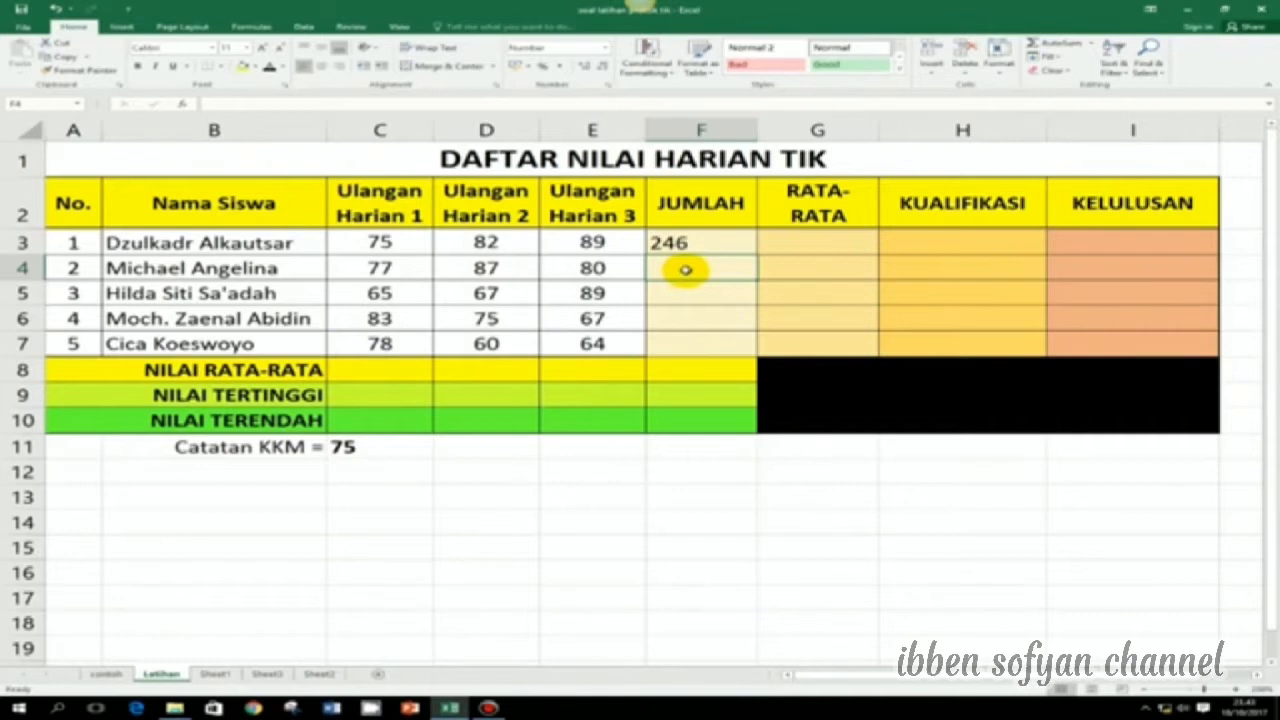
Step: Enter =SUM(C4:E4) in F4 so the second student's total is 244
type("=")
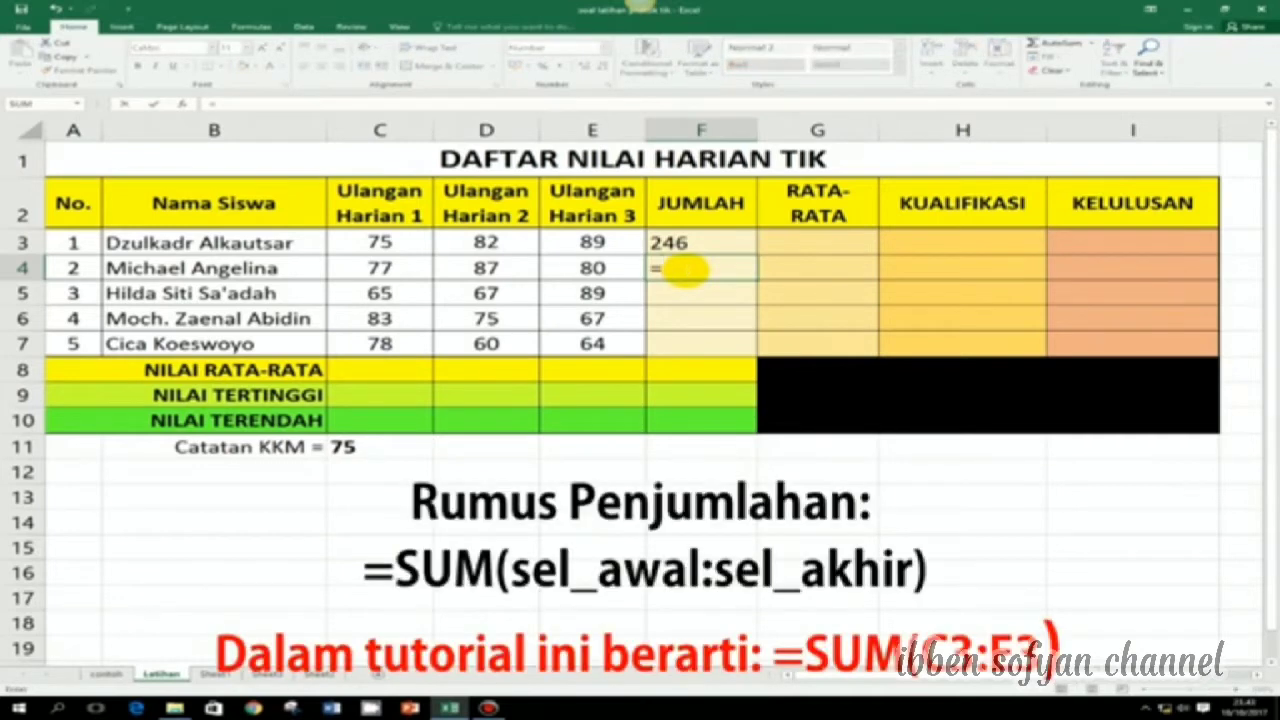
type("sum")
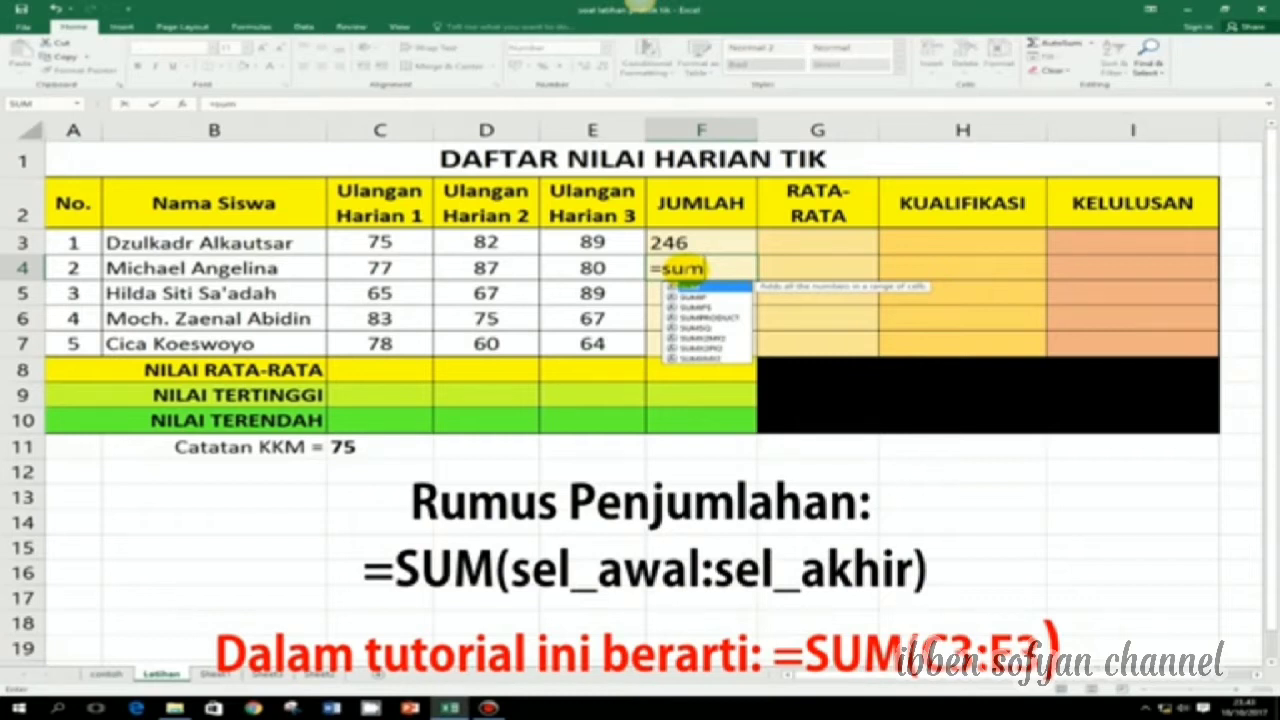
type("(")
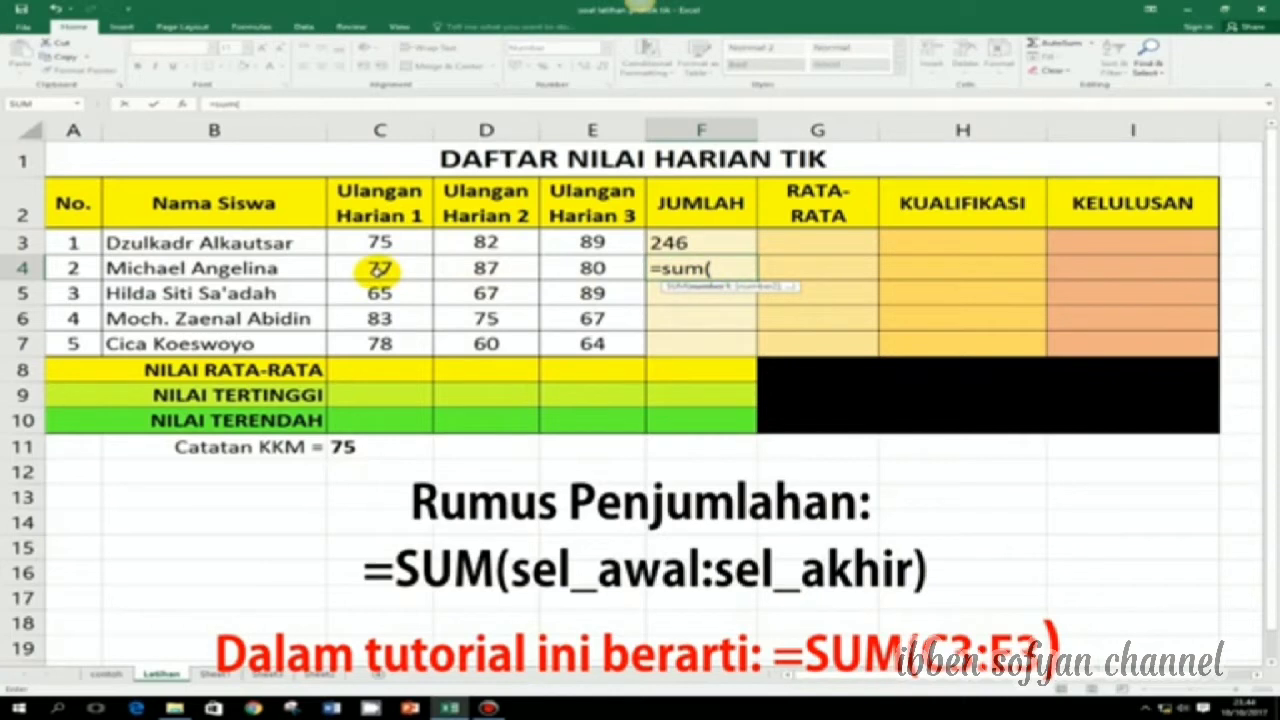
left_click_drag(380, 270, 595, 275)
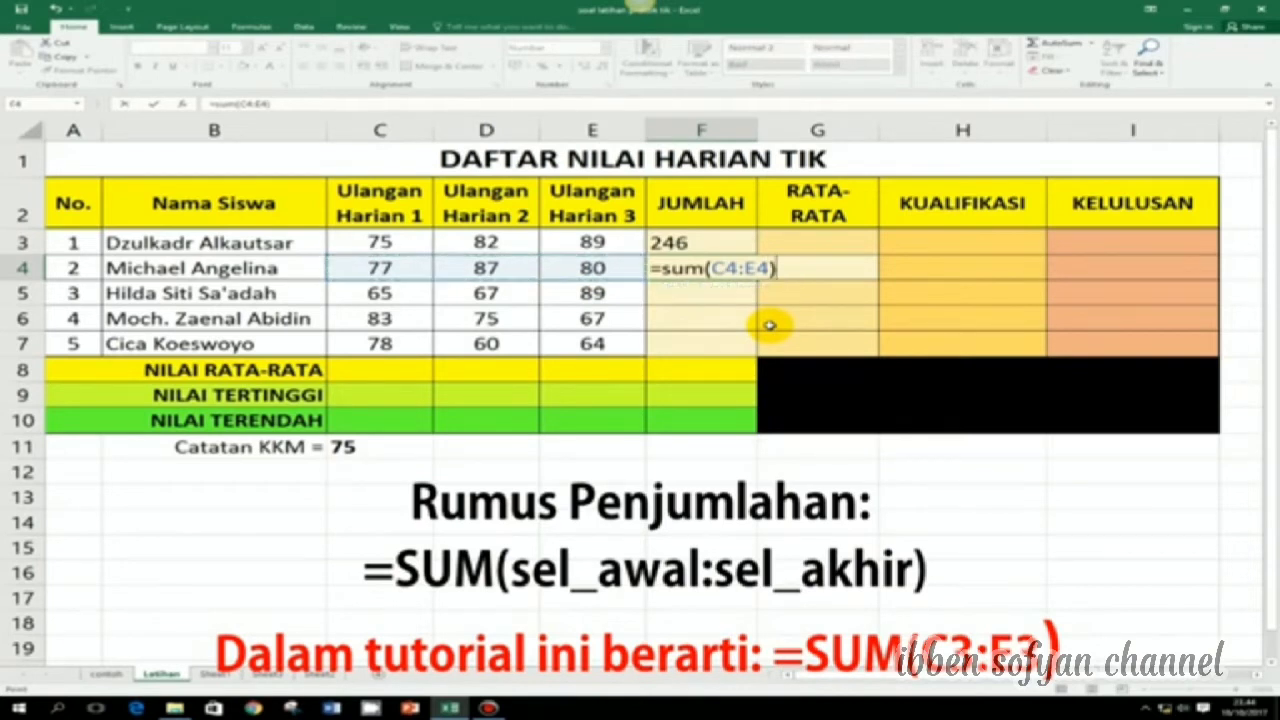
key("Return")
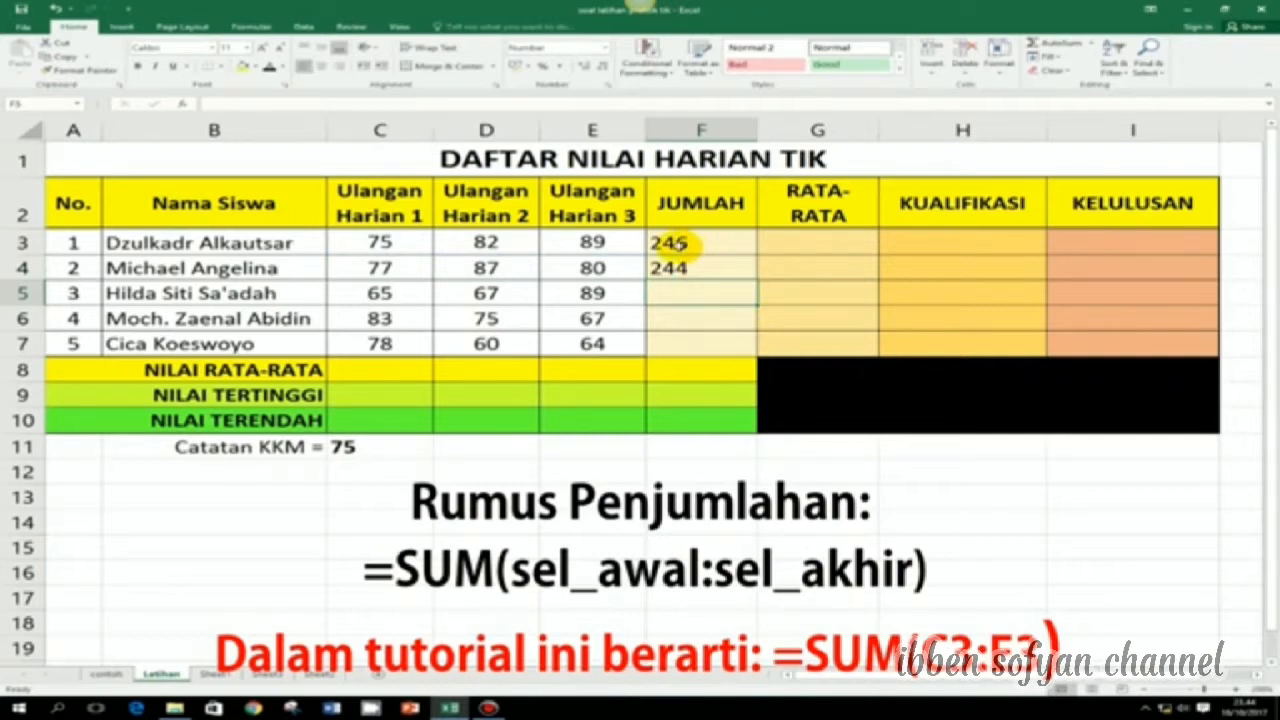
left_click(668, 243)
type("=SUM(C3:E3)")
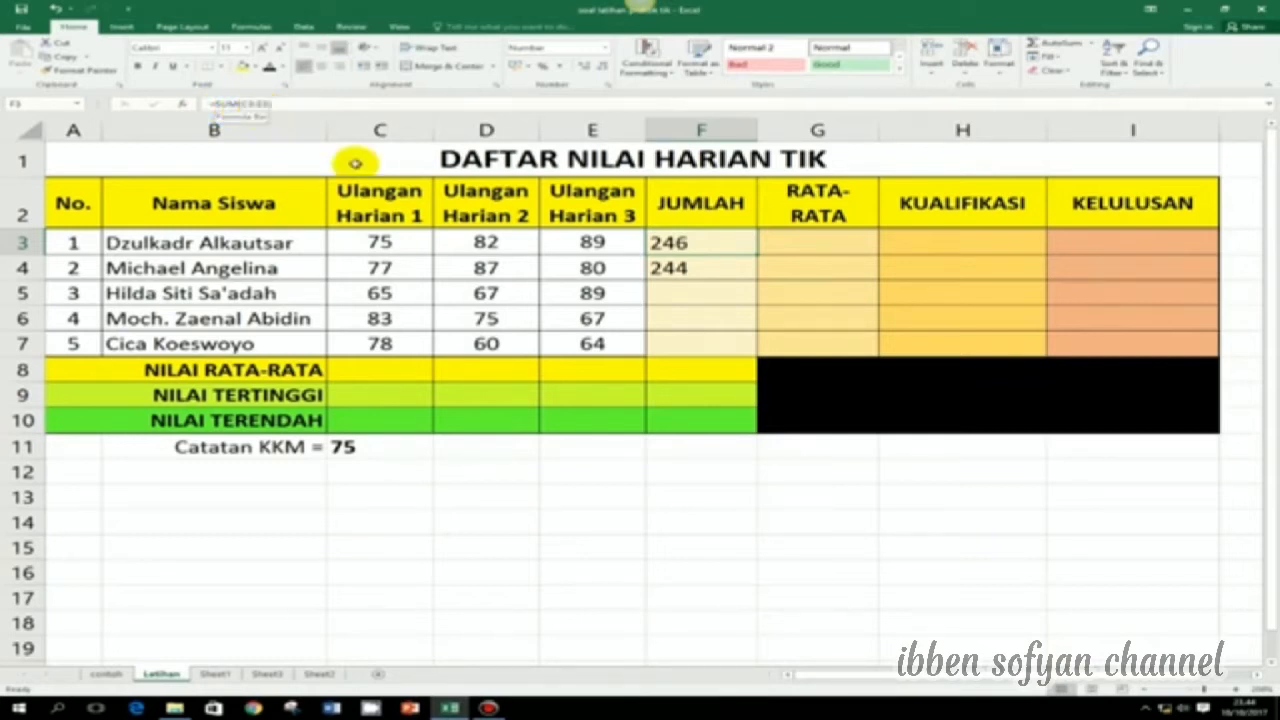
Step: Copy the F3 total formula down to F7, giving totals 221, 225 and 202
left_click(688, 266)
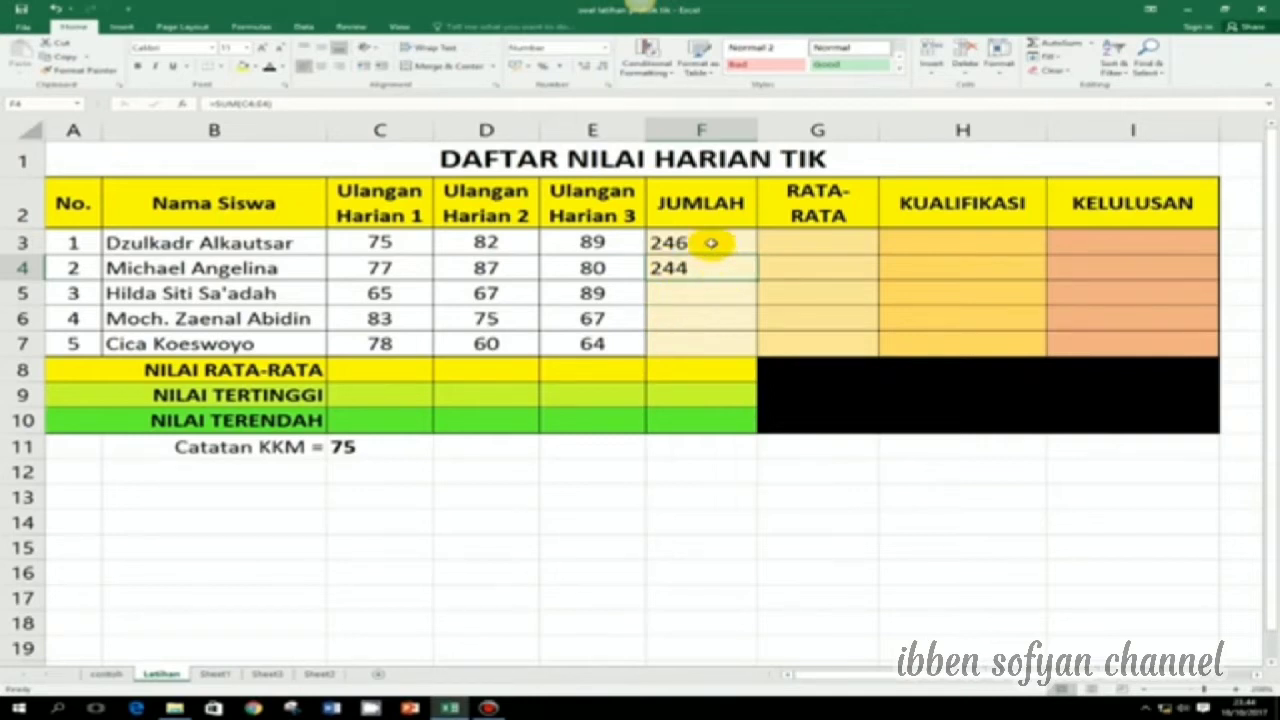
left_click(714, 245)
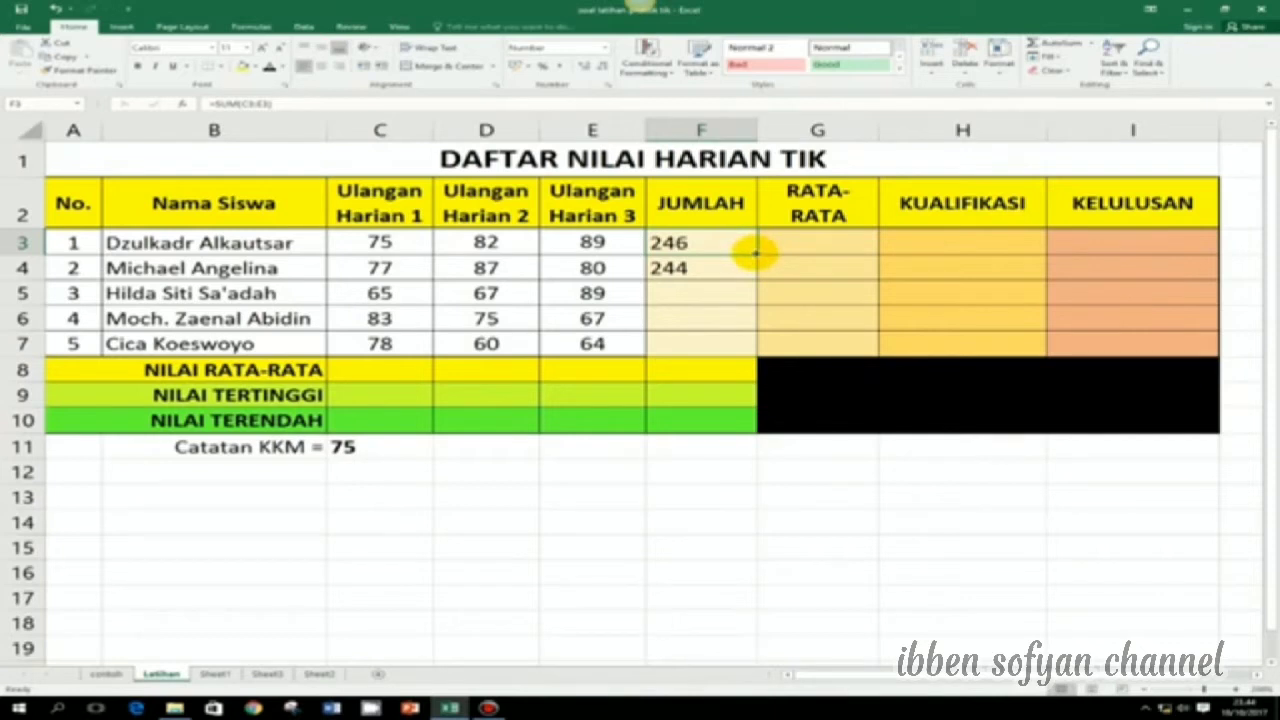
left_click_drag(757, 255, 757, 255)
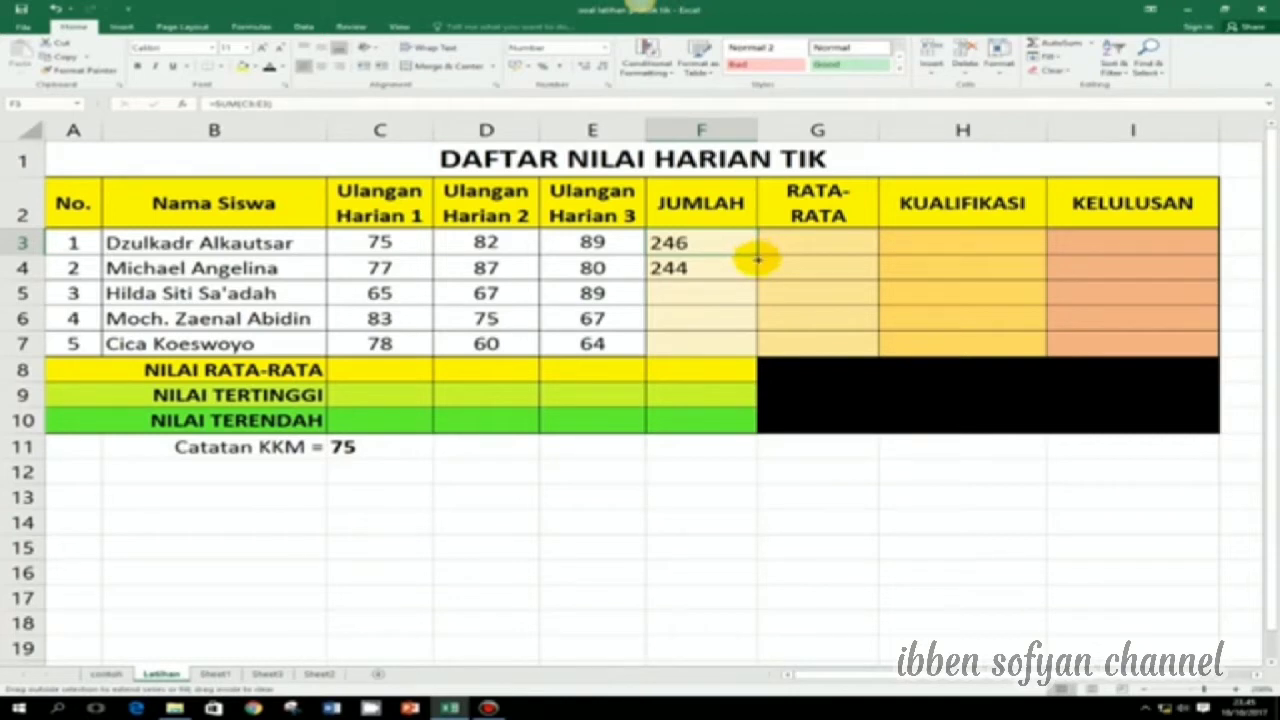
left_click_drag(757, 255, 752, 343)
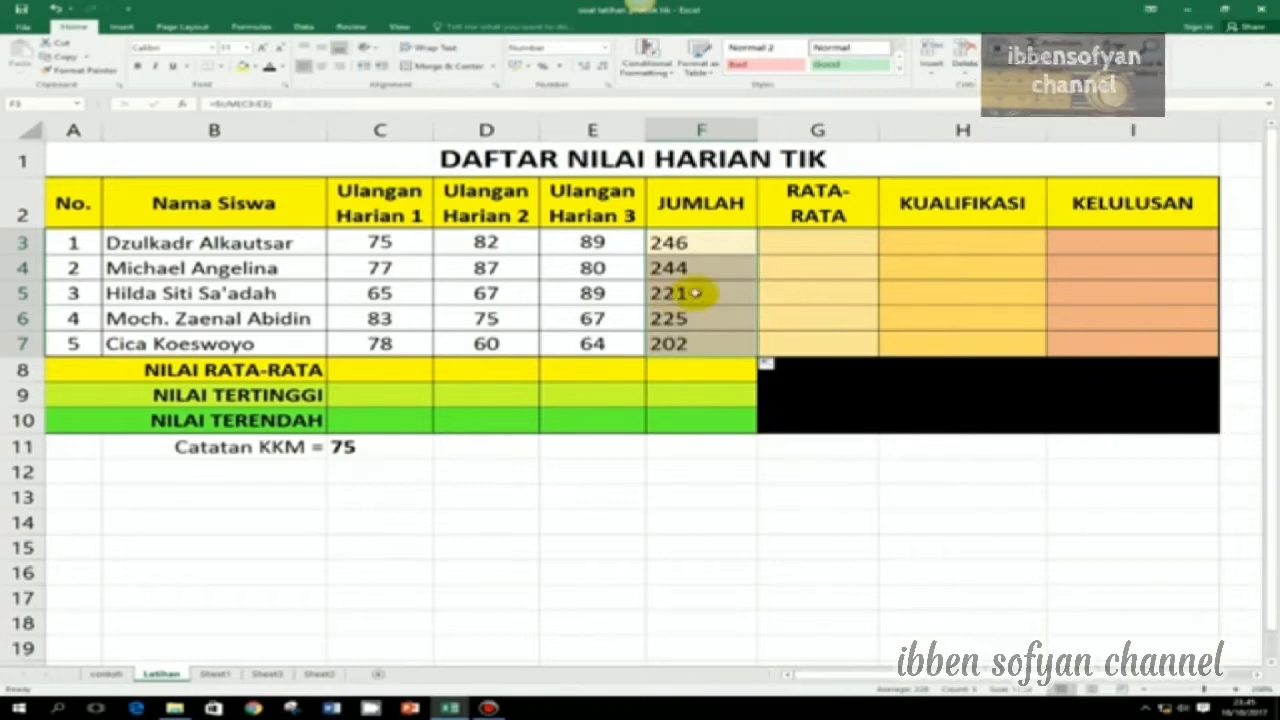
left_click_drag(823, 247, 818, 343)
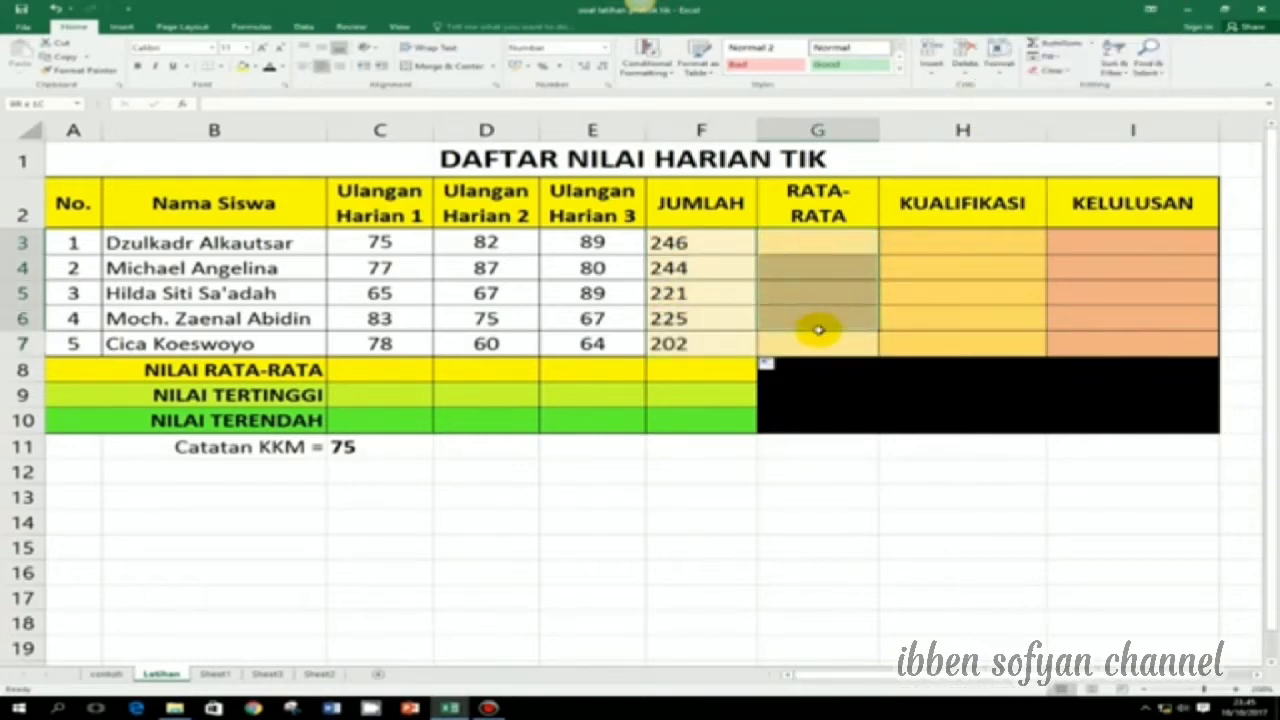
Step: Check AutoSum's Average option, then start a formula with = in G3
left_click(309, 68)
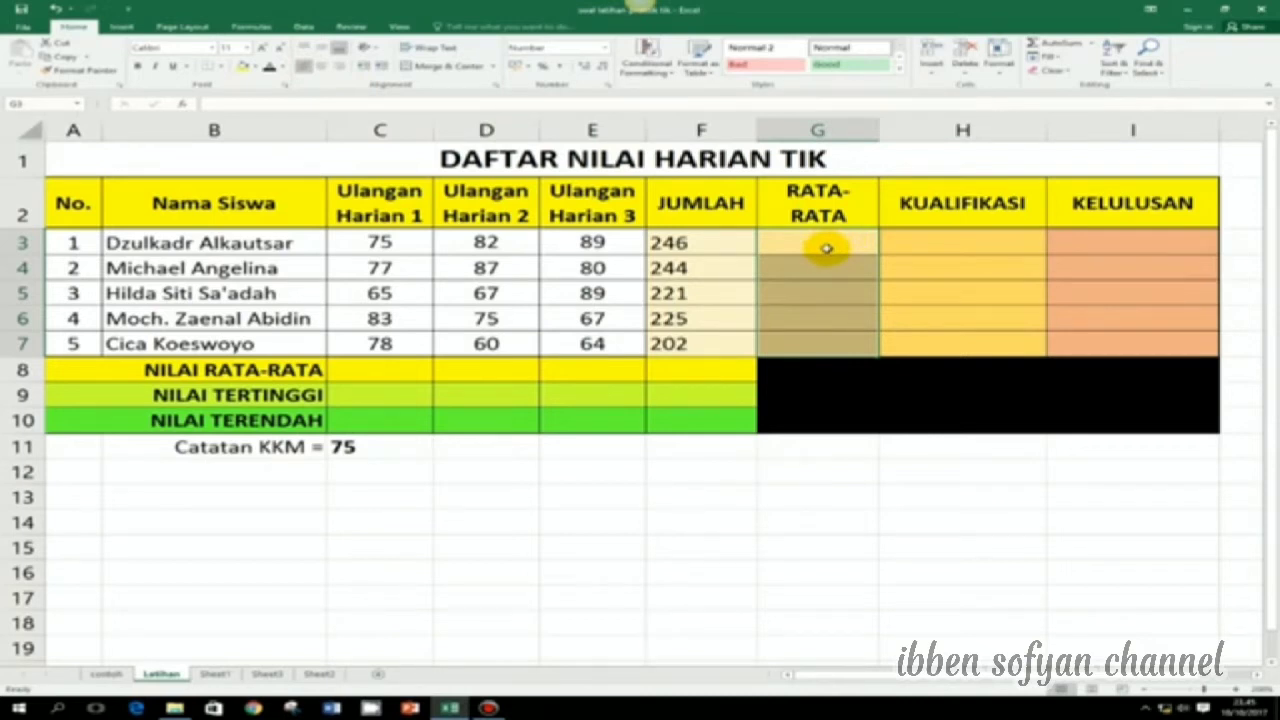
left_click(1090, 44)
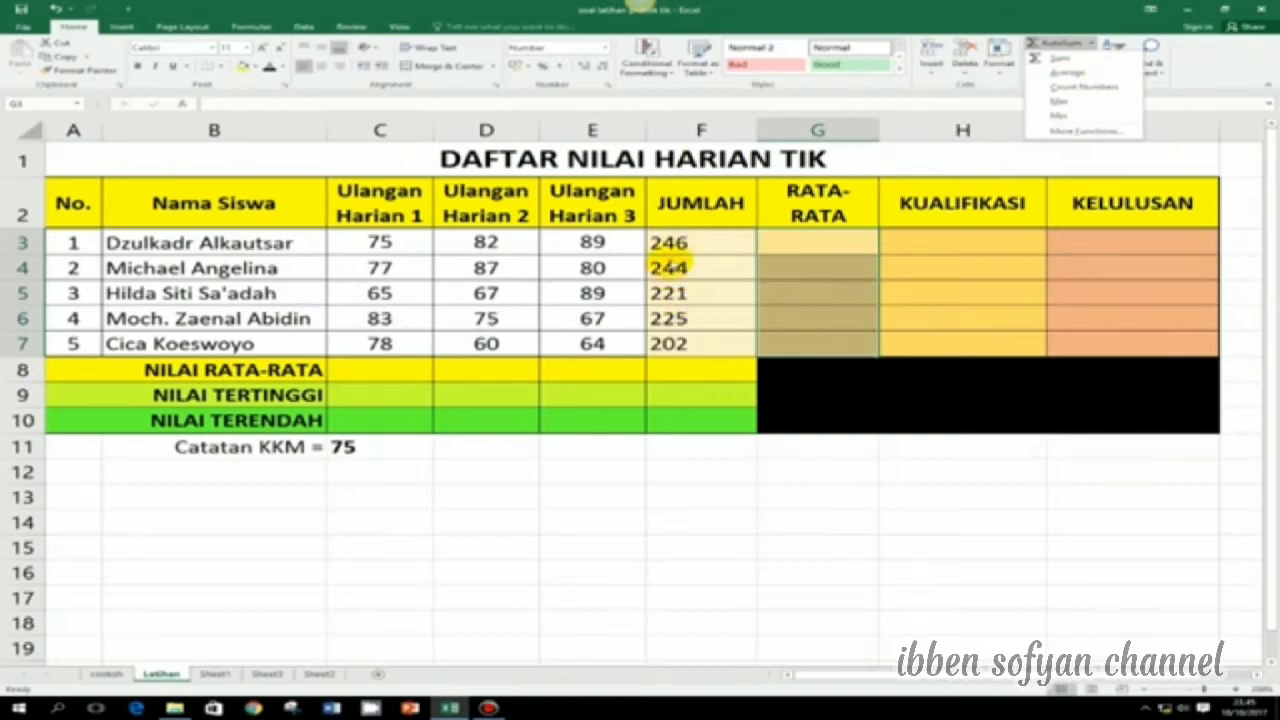
left_click(826, 240)
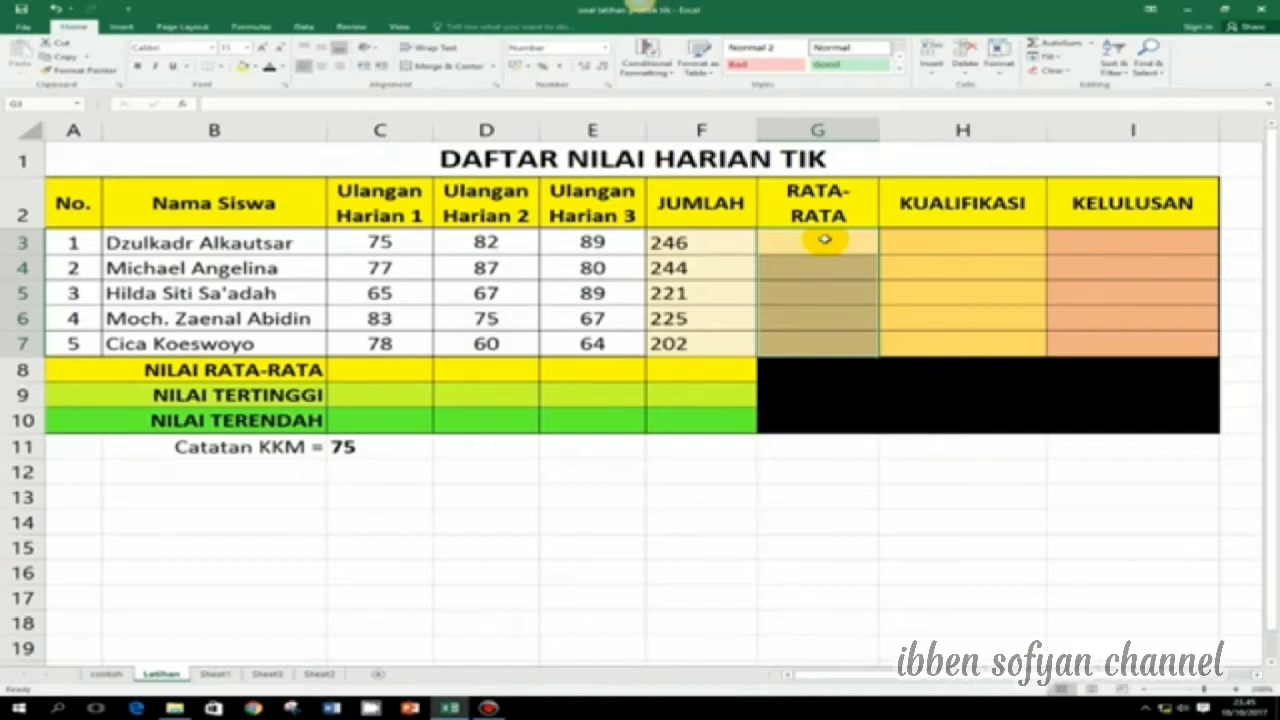
type("=")
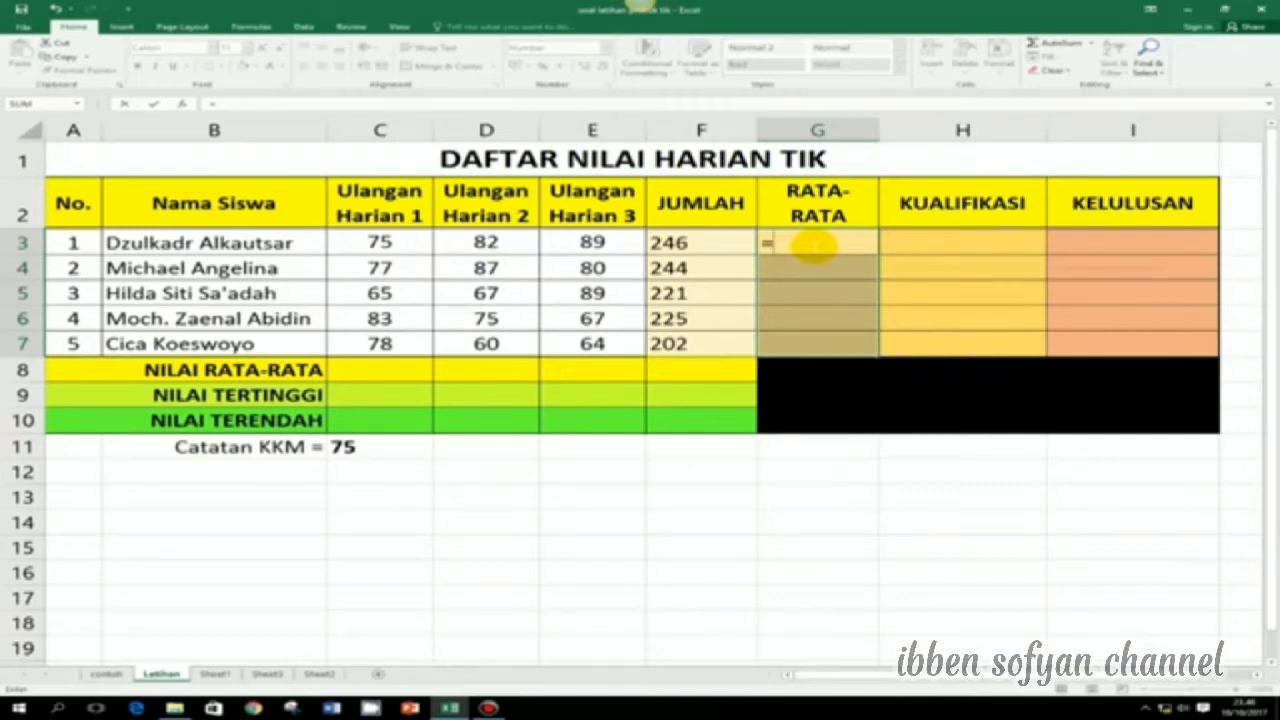
Step: Enter =AVERAGE(C3:E3) in G3, giving the first student an average of 82,00
type("avera")
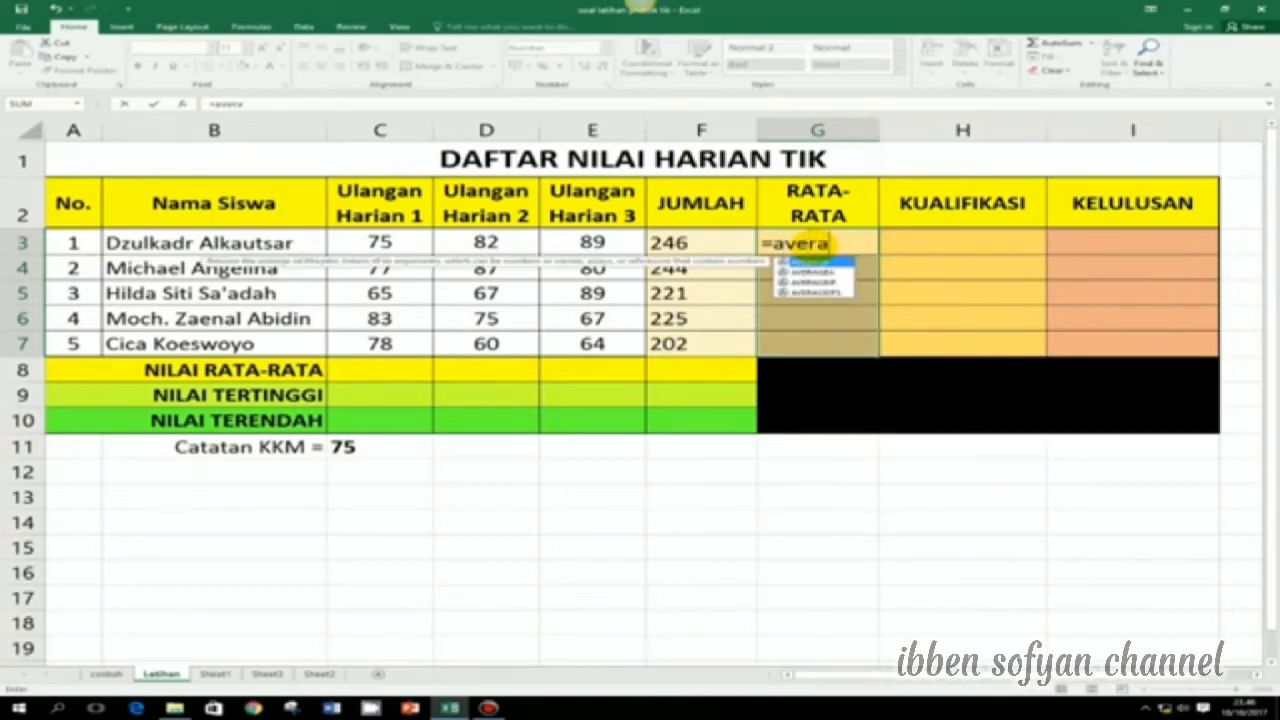
type("ge")
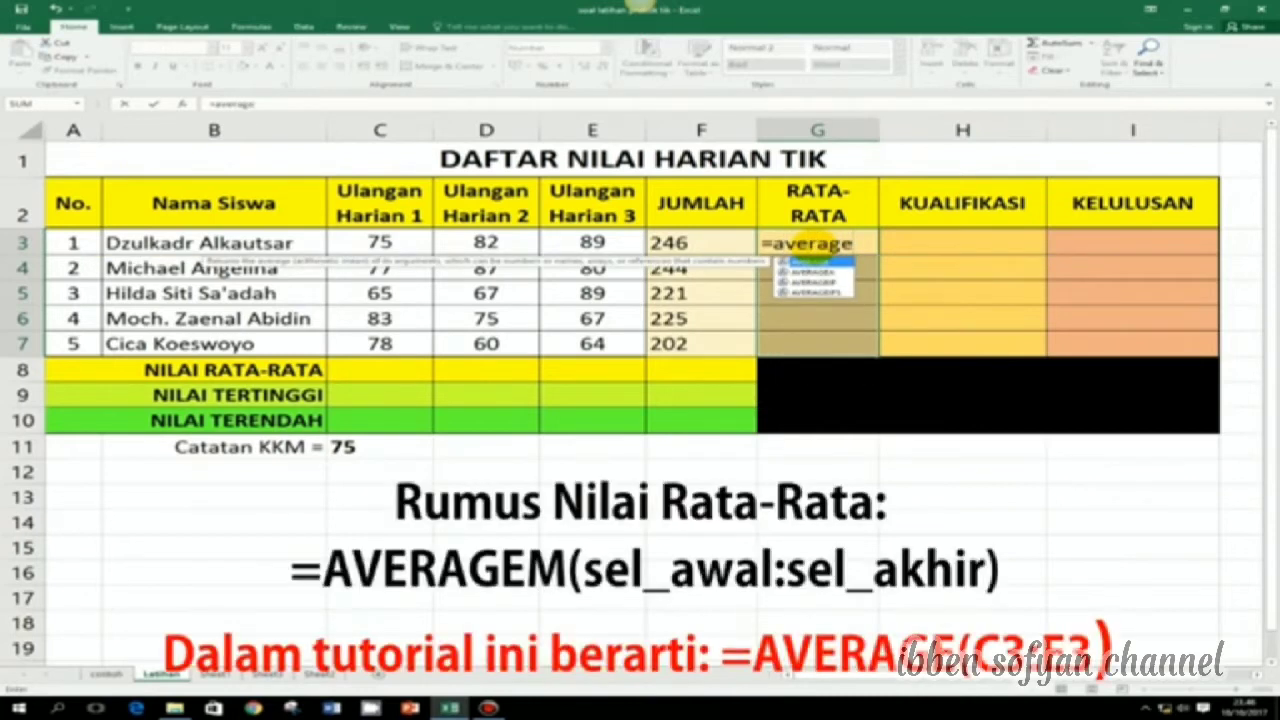
type("(")
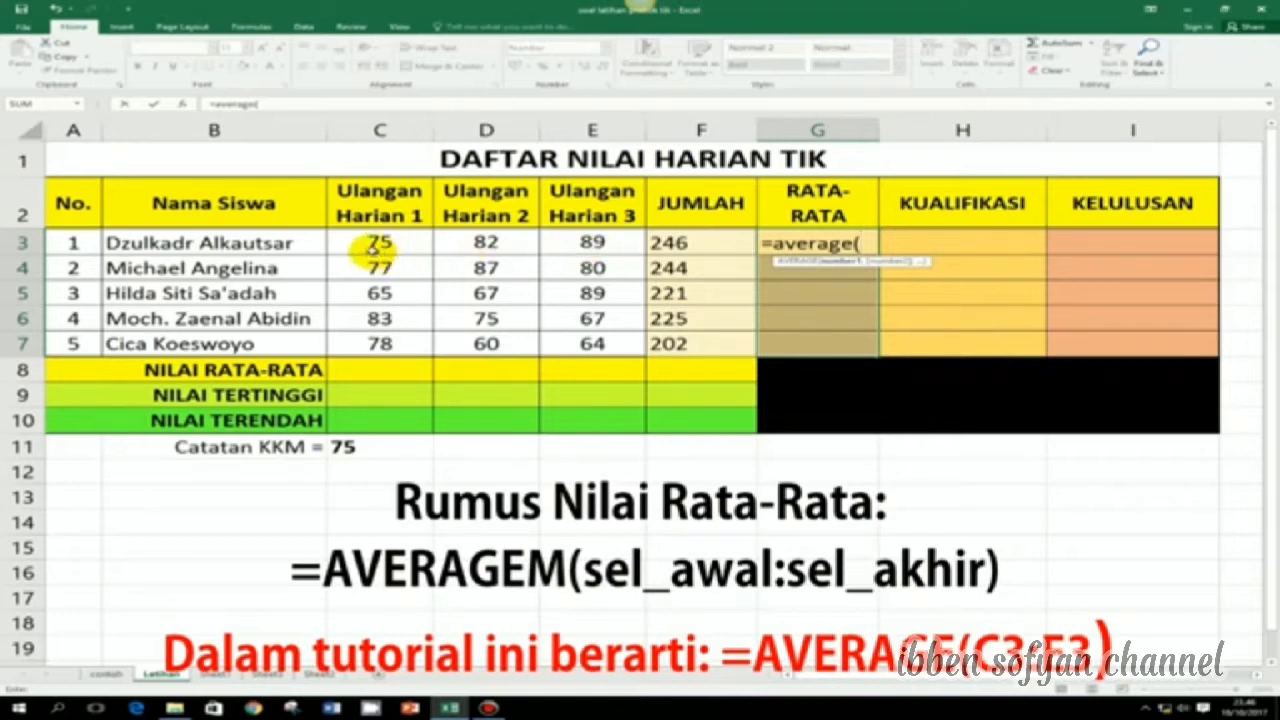
left_click_drag(378, 248, 578, 255)
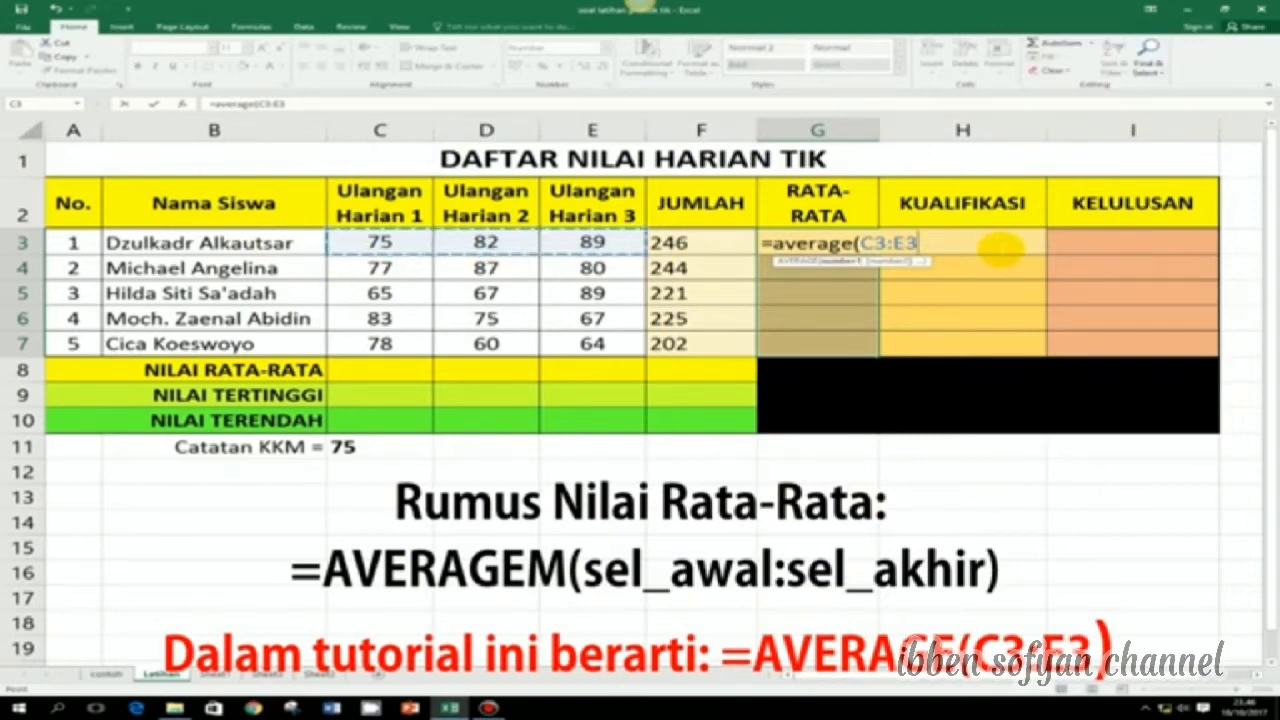
type(")")
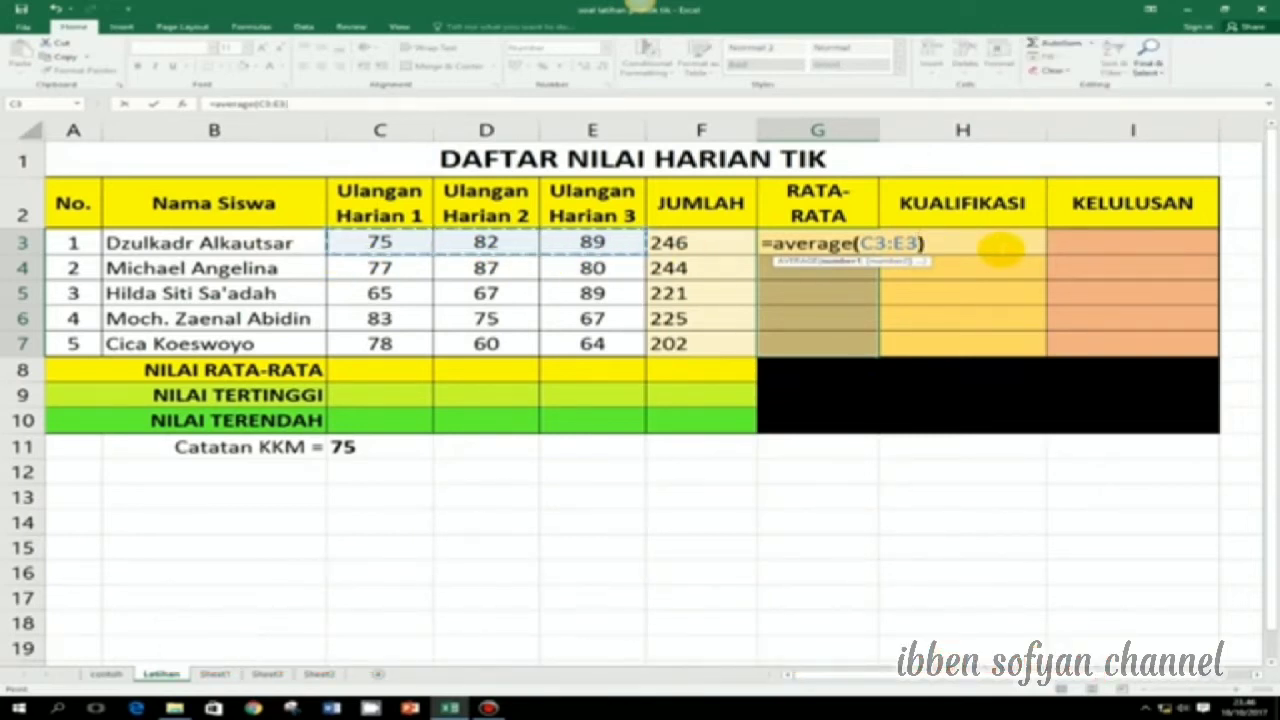
key("Return")
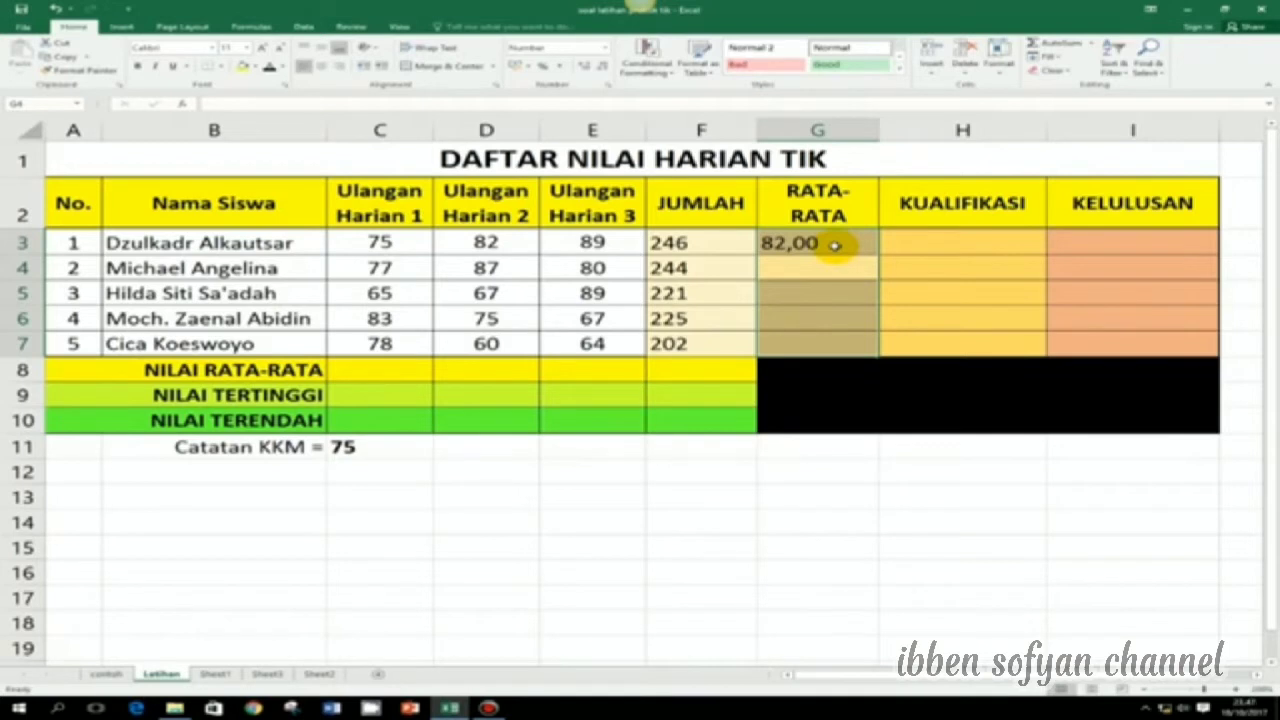
Step: Fill the G3 average down to G7: 81,33, 73,67, 75,00 and 67,33
left_click(834, 246)
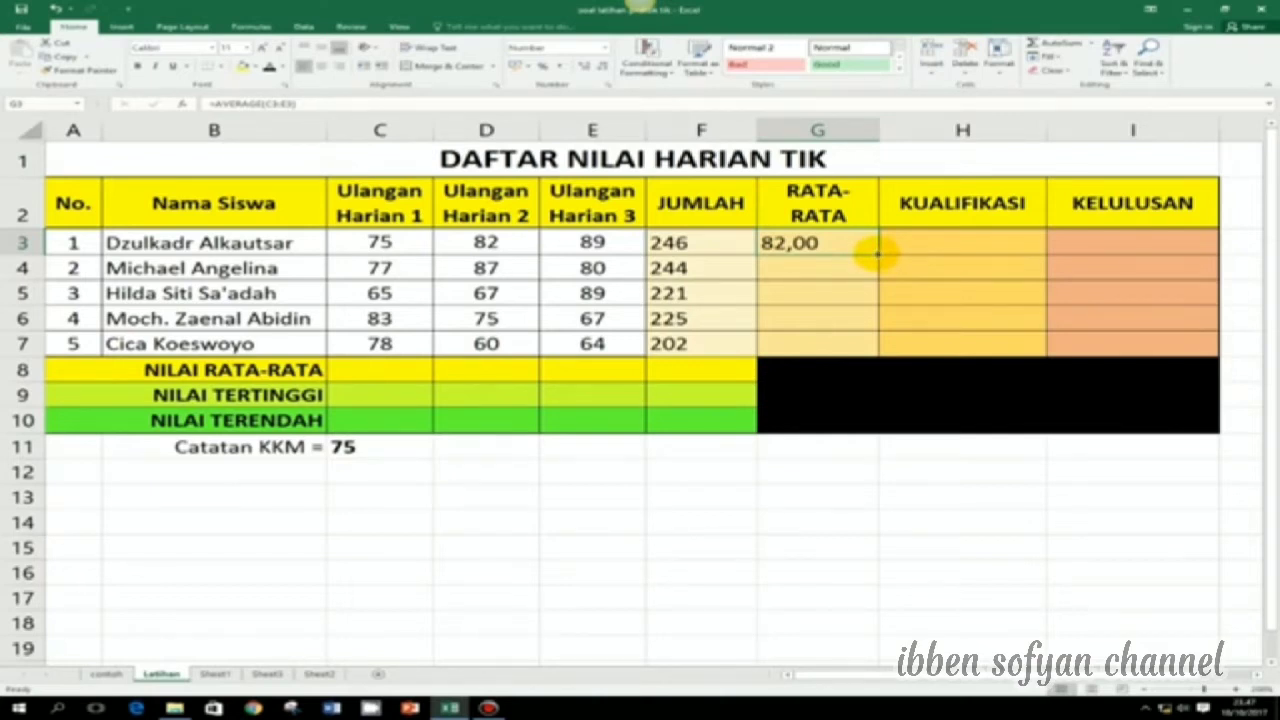
left_click_drag(876, 254, 879, 294)
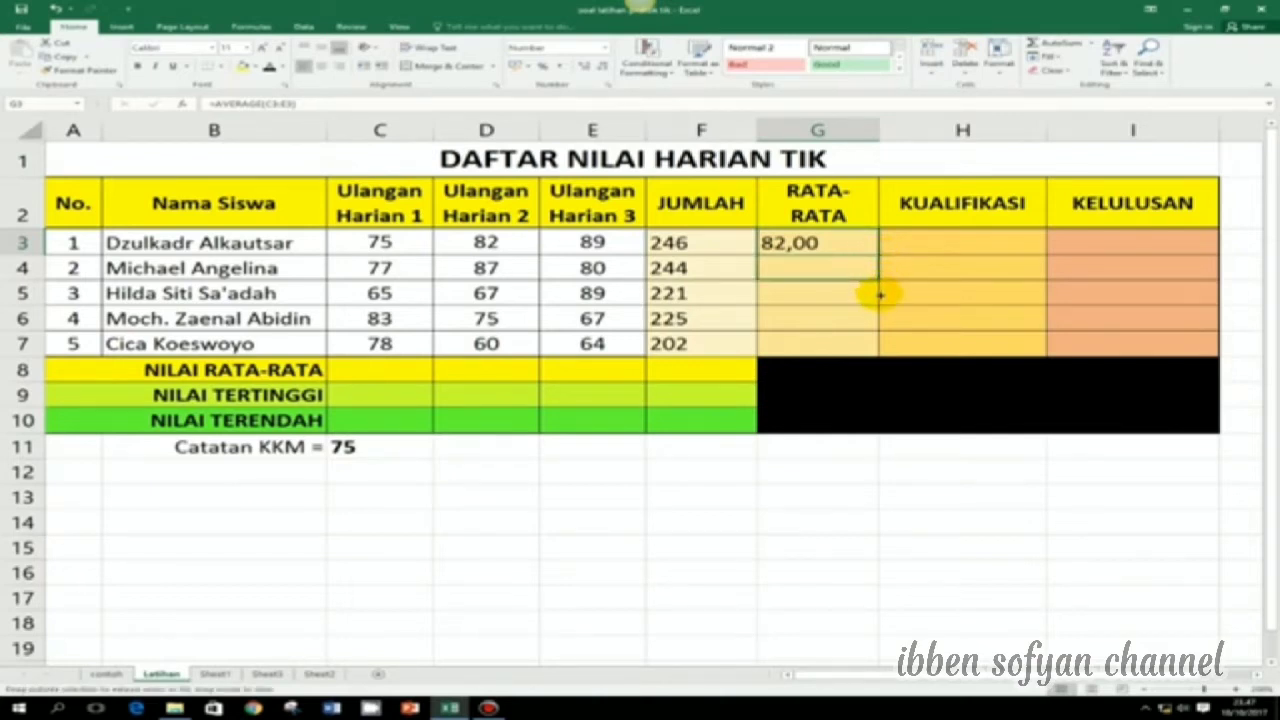
left_click_drag(879, 294, 880, 352)
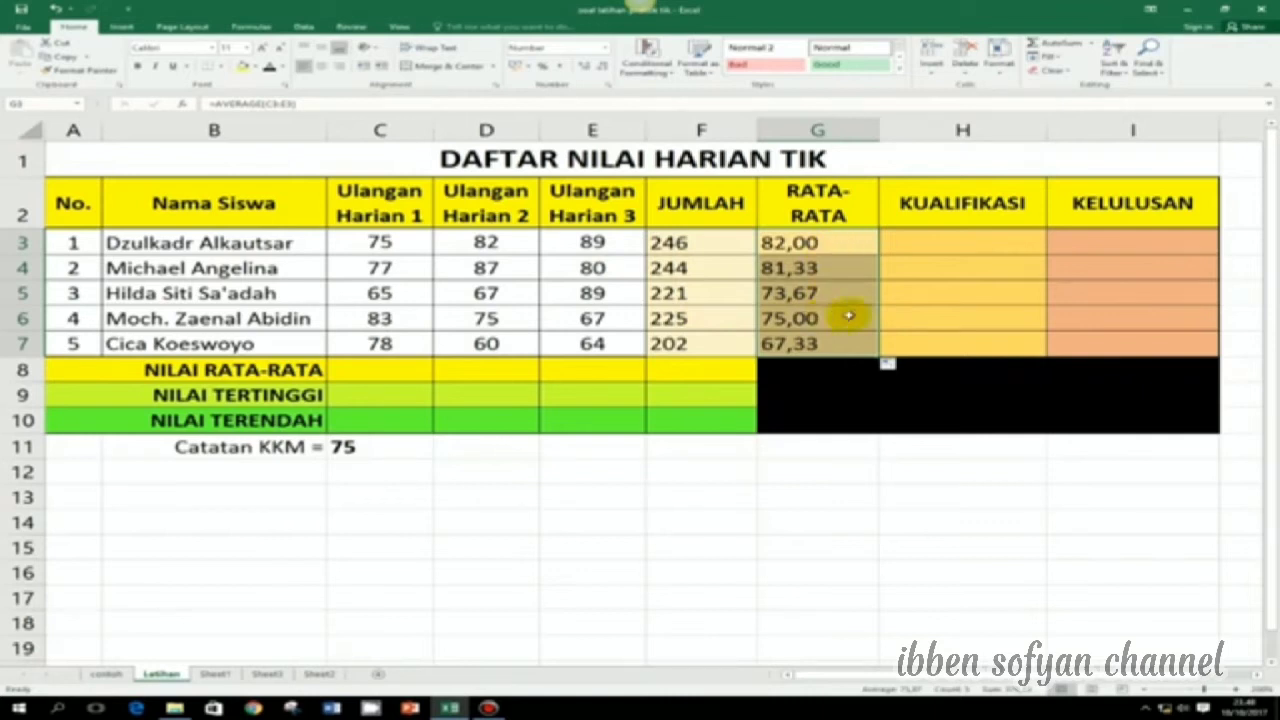
Step: Start H3's formula as =IF(G3<75; to test the first student's average
left_click(957, 244)
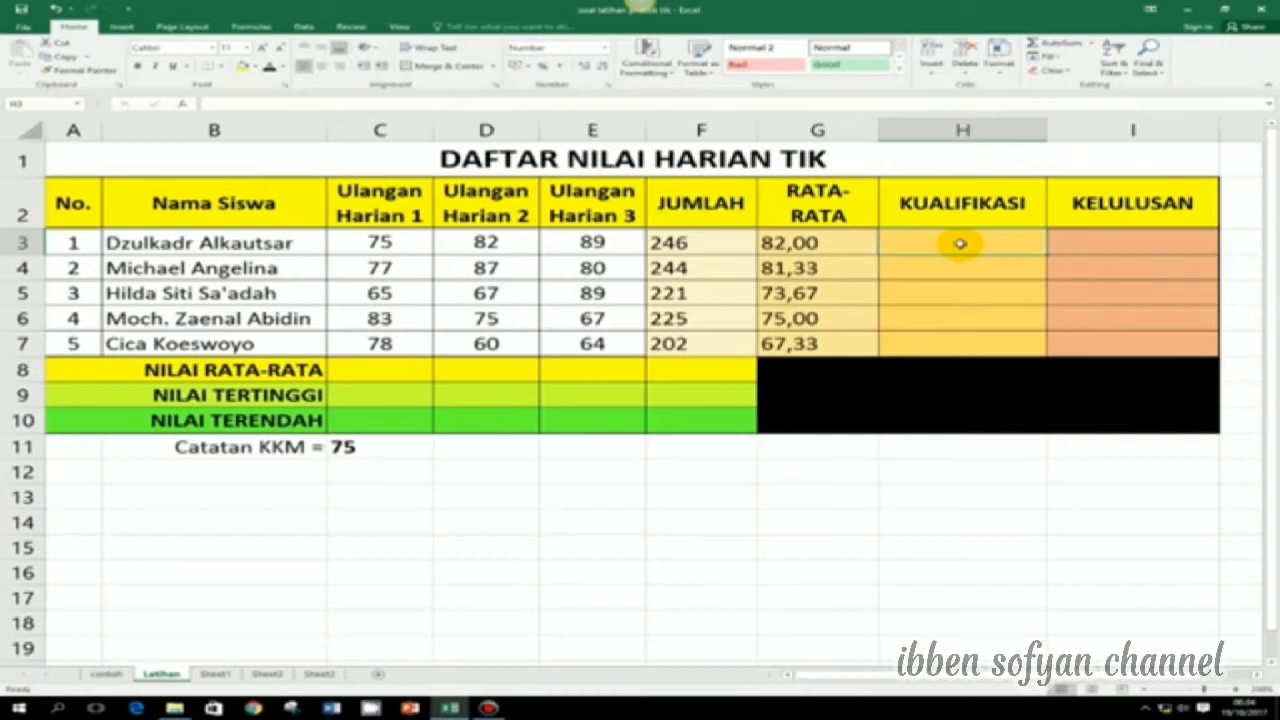
type("=")
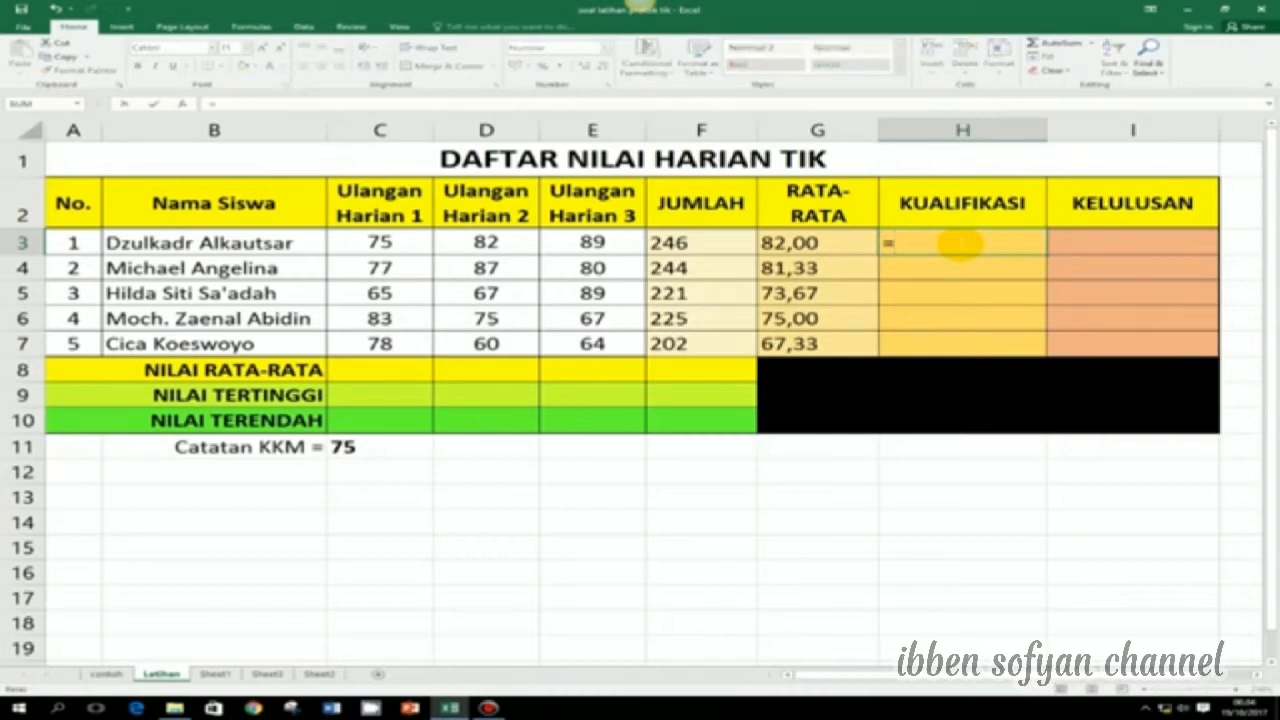
type("if")
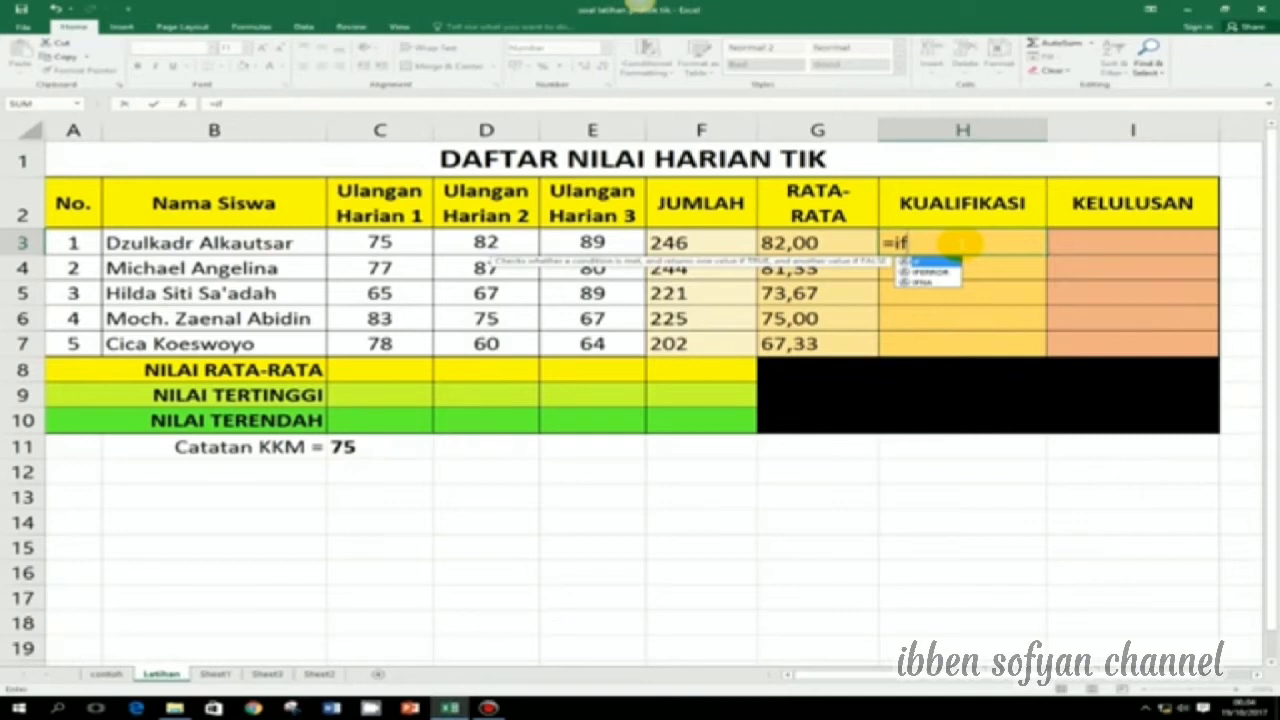
type("(")
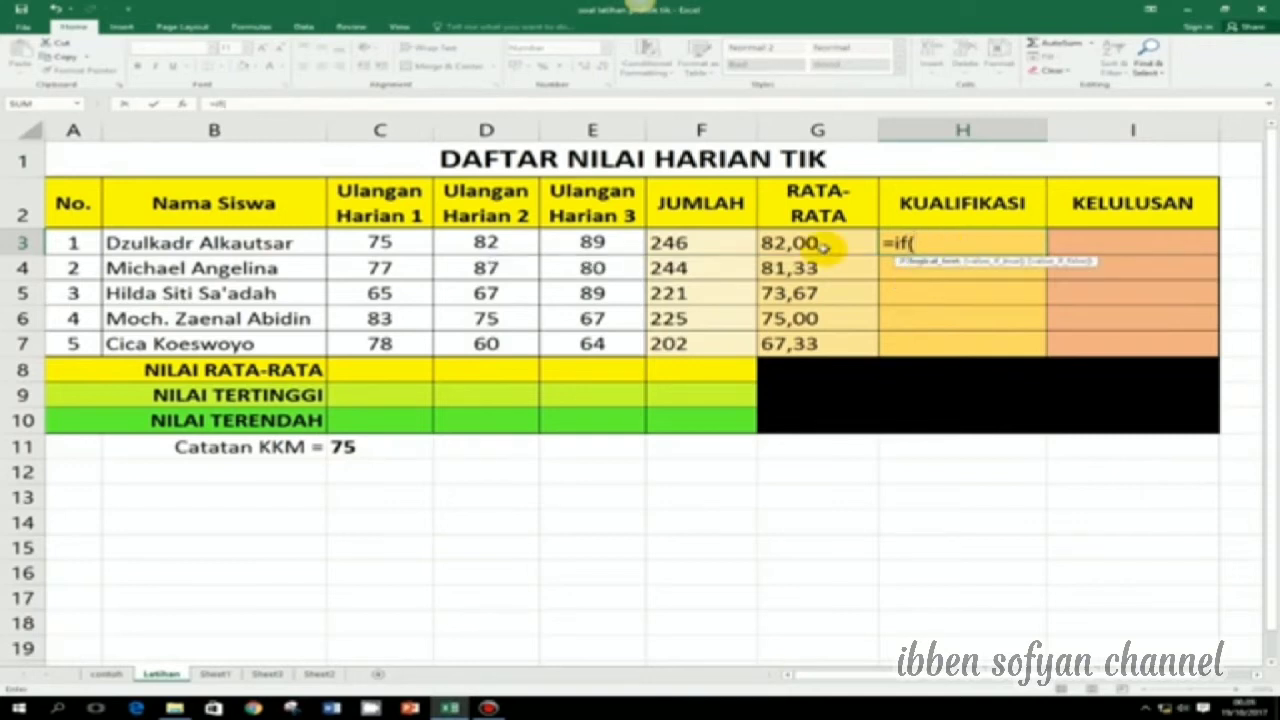
left_click(818, 243)
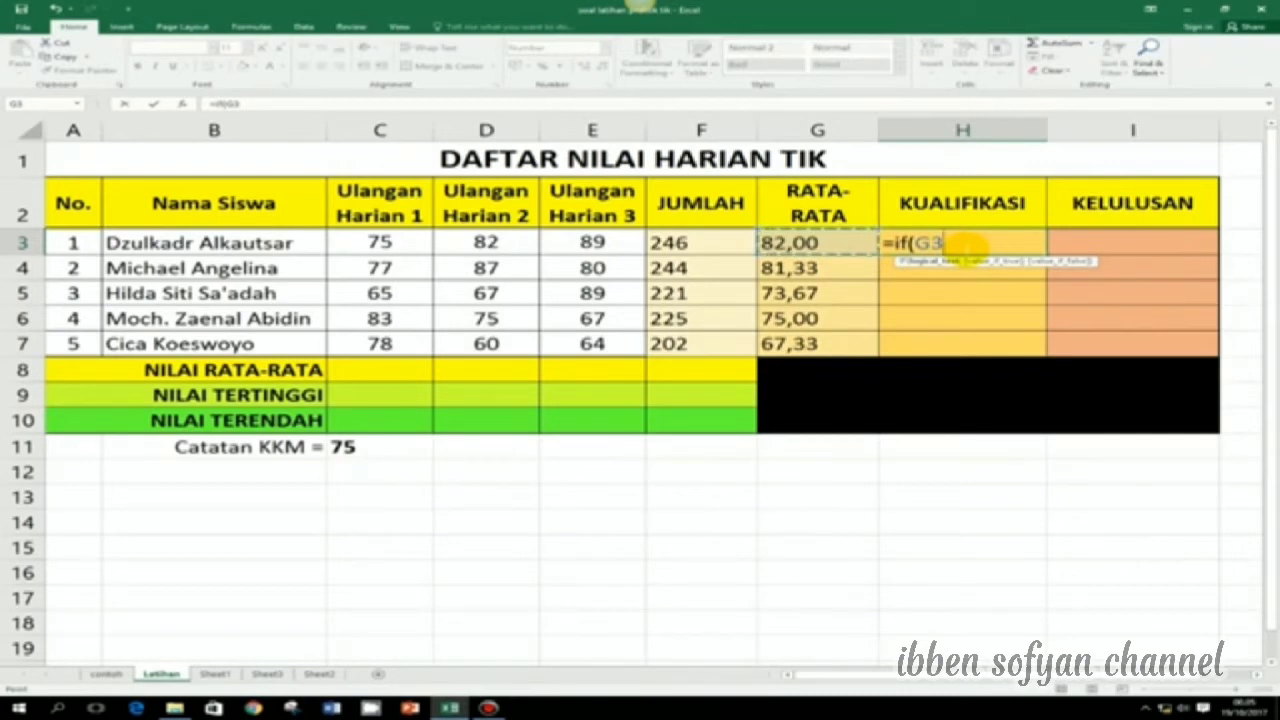
type("<")
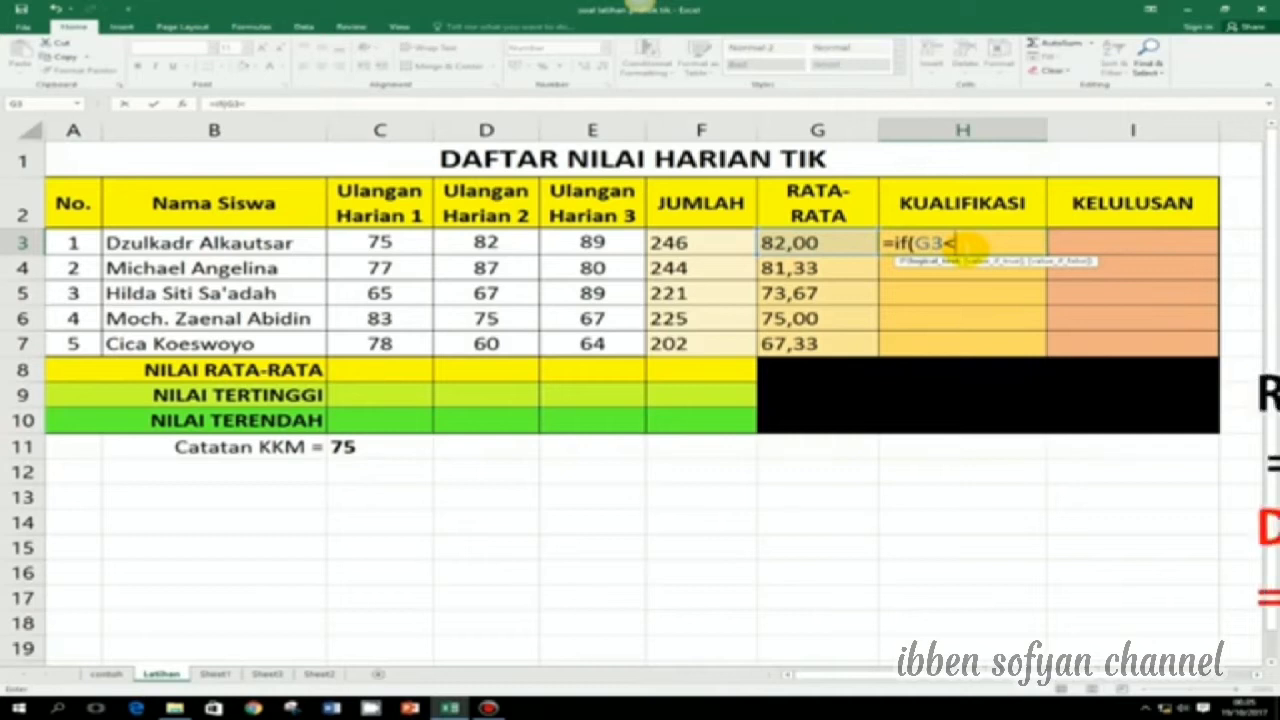
type("75")
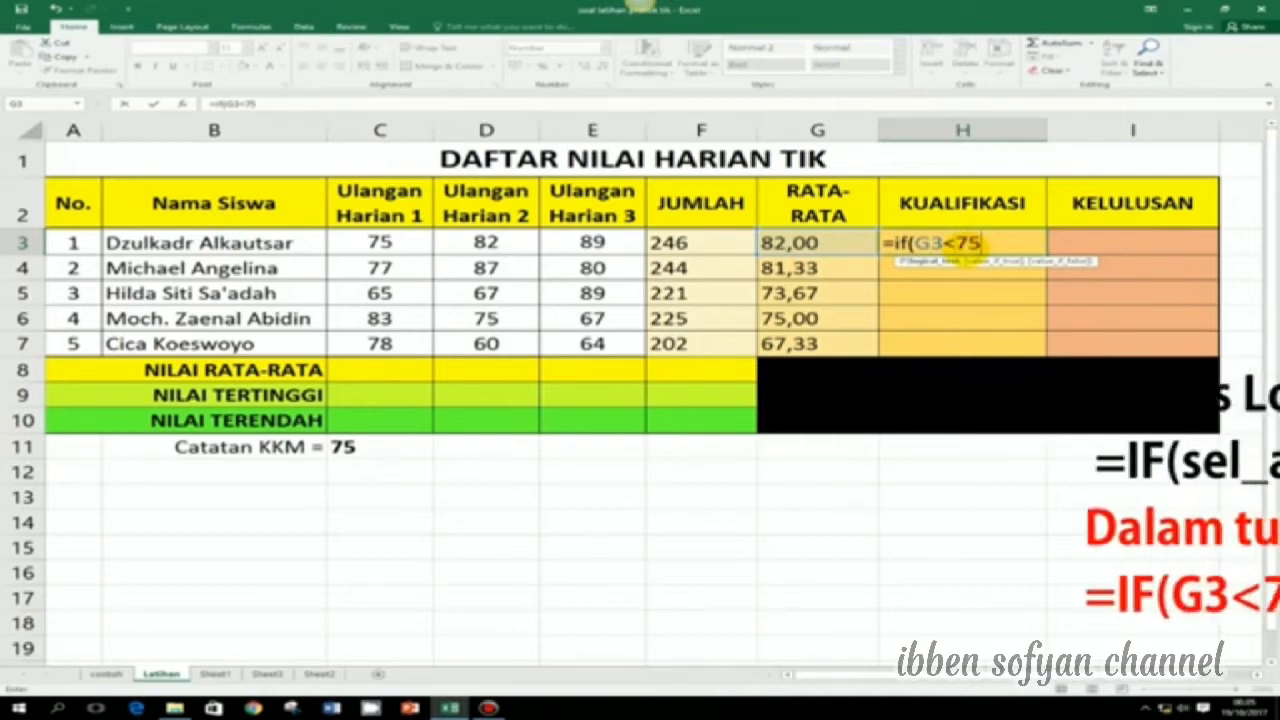
type(";")
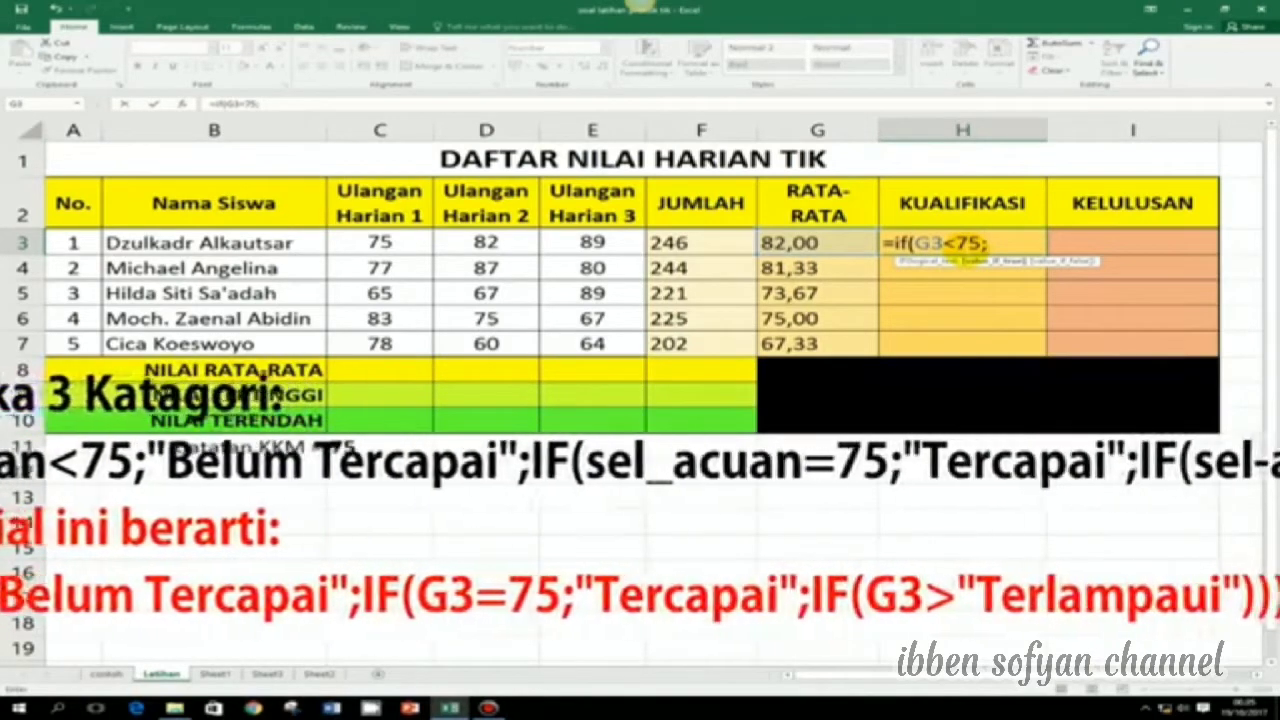
Step: Add "Belum tercapai" for below 75 and a nested IF returning "Tercapai" at 75
type("\"B")
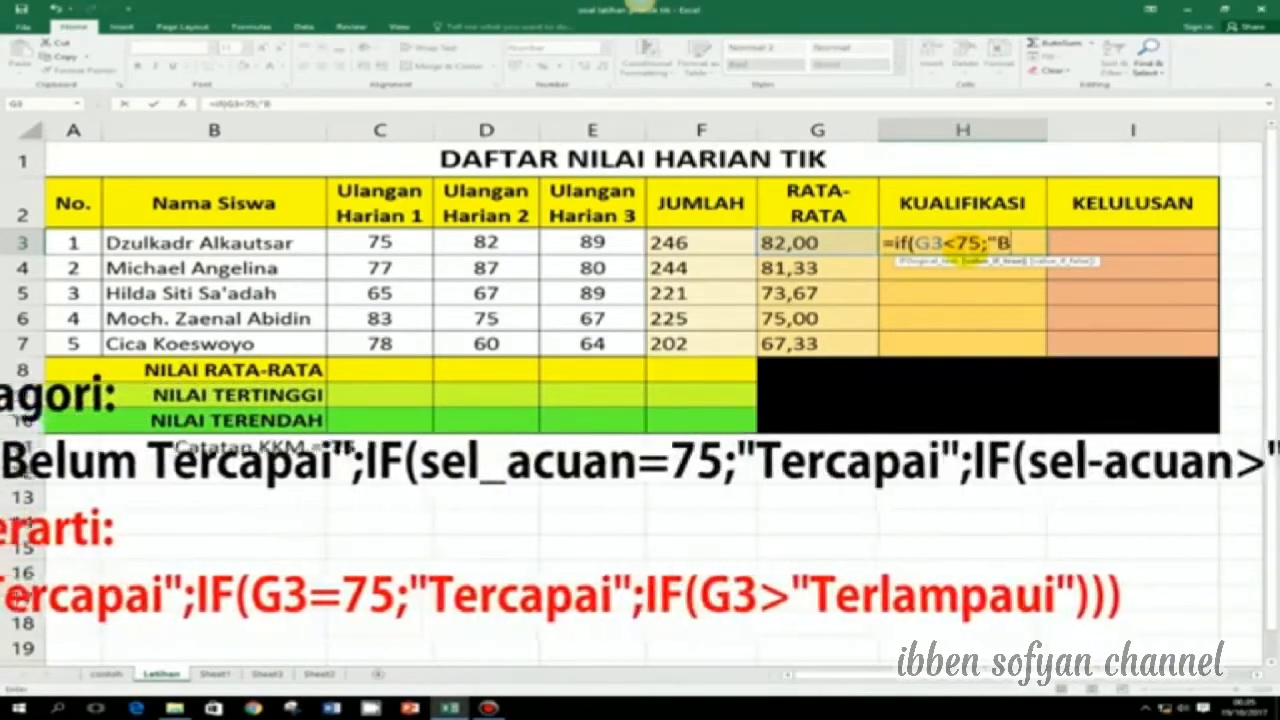
type("elum")
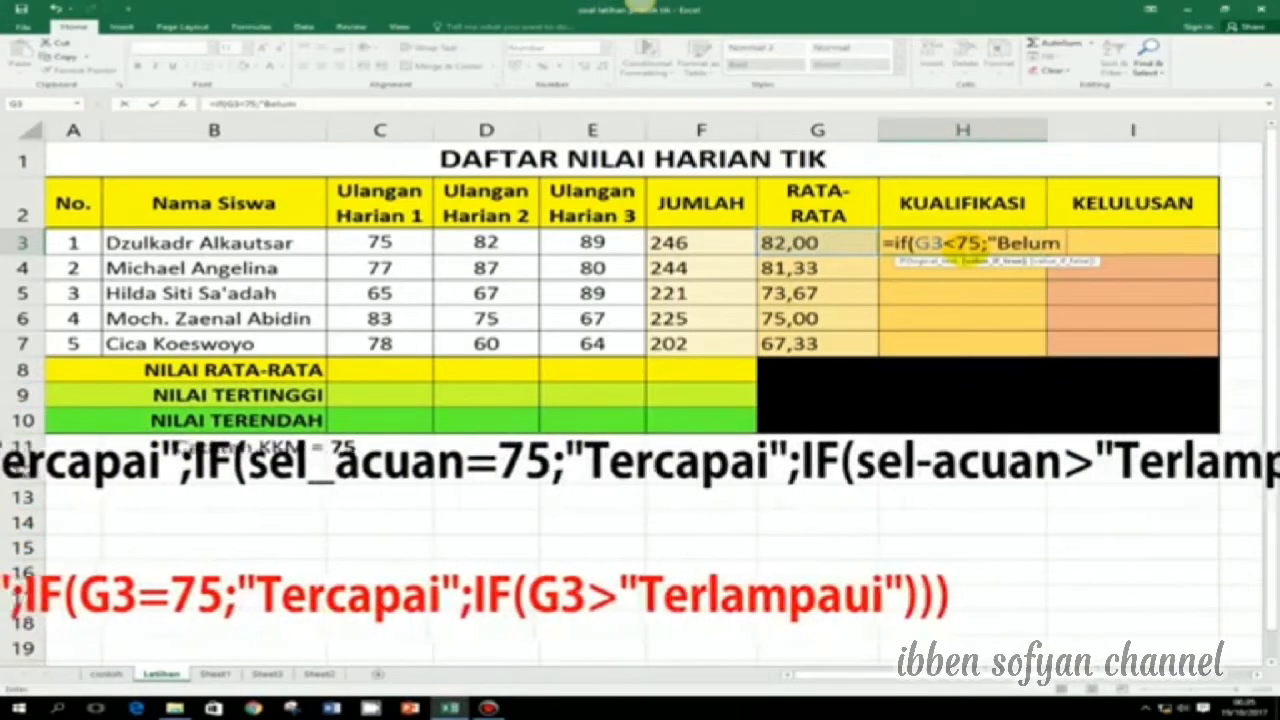
type(" terca")
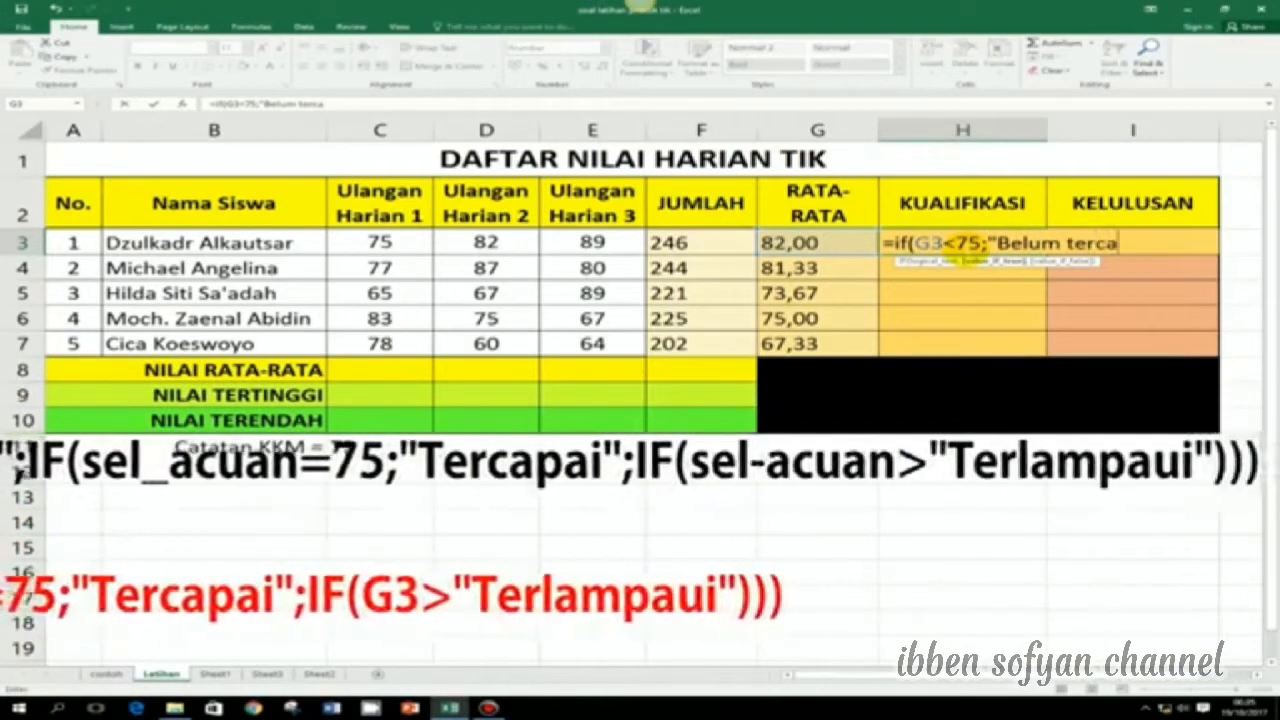
type("pai")
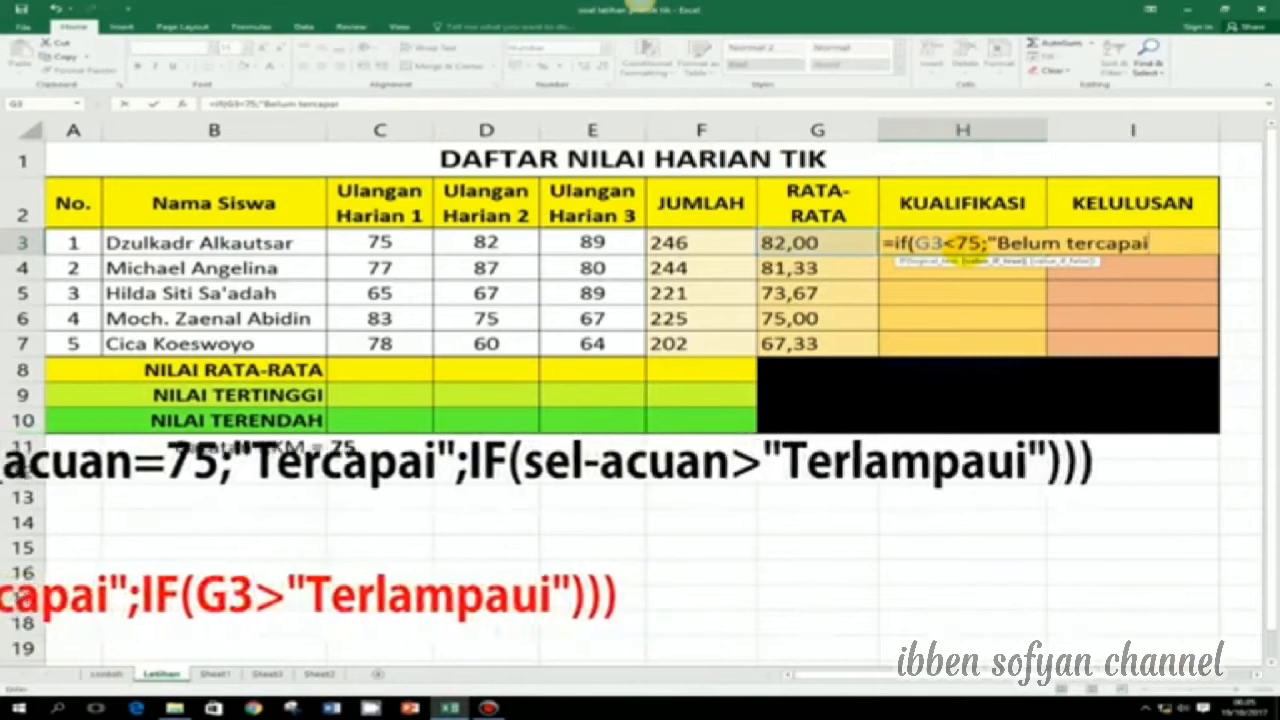
type("\"")
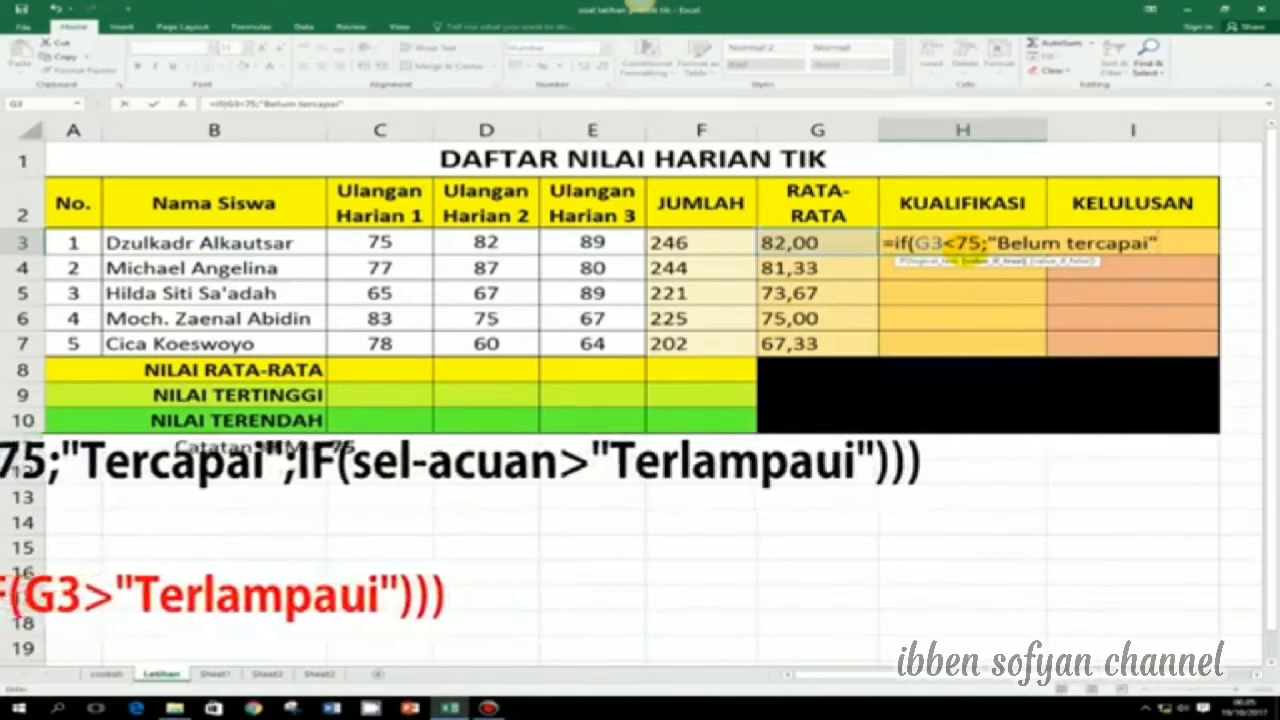
type(";")
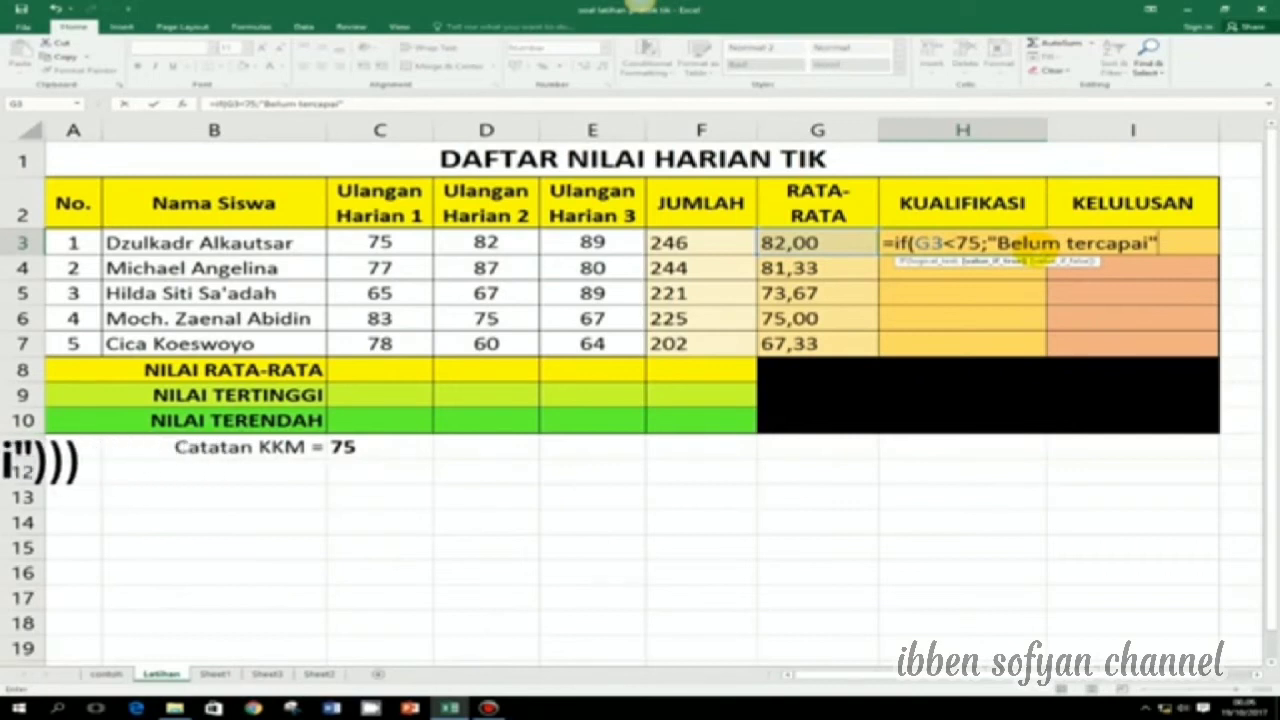
type(";")
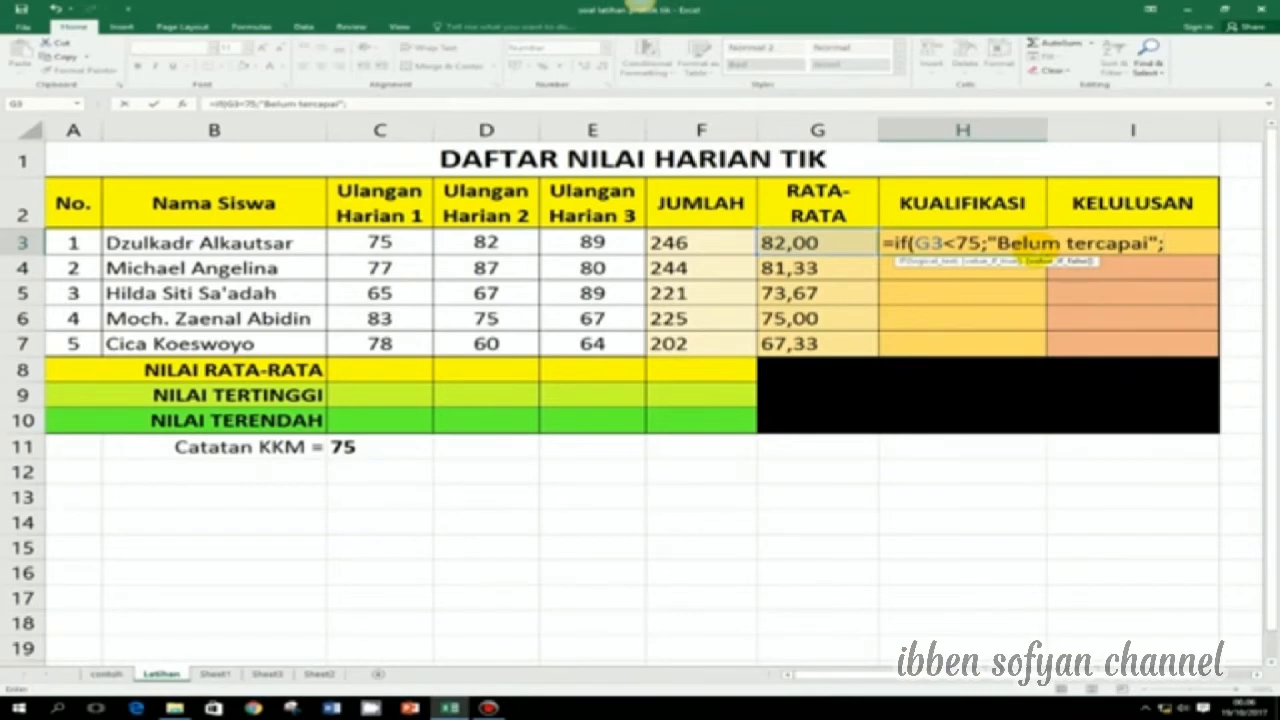
type("IF")
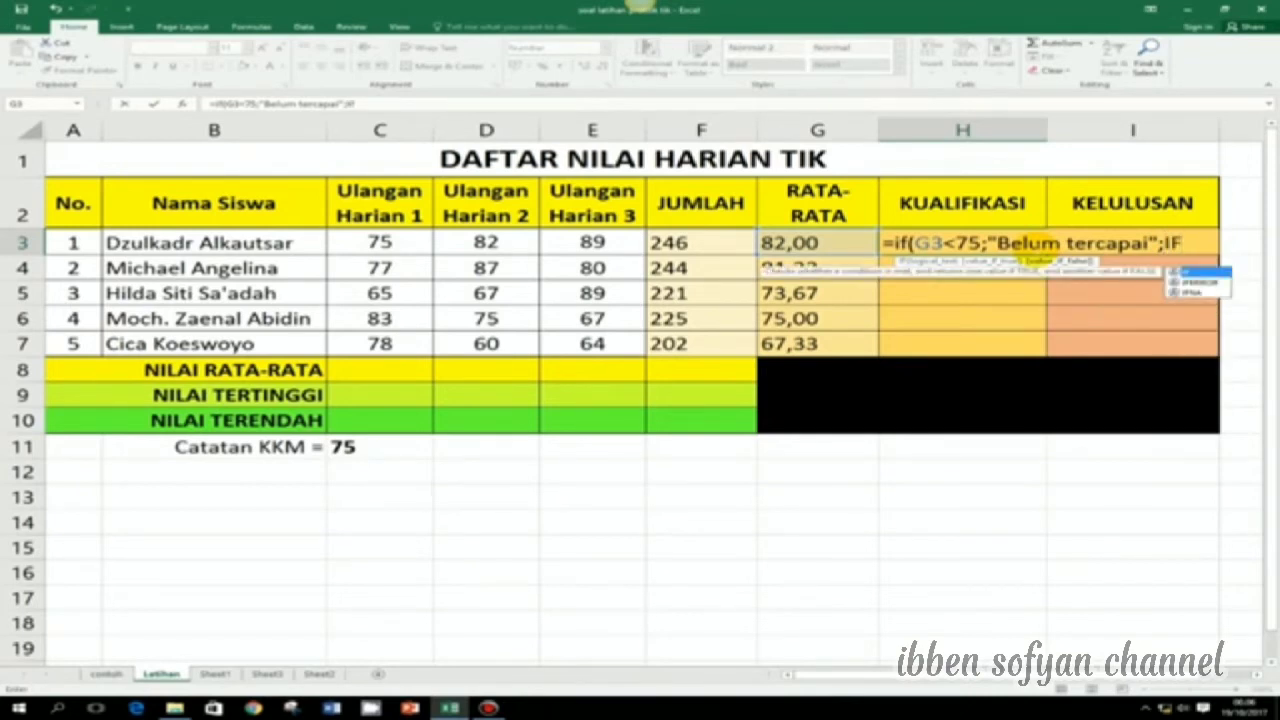
type("(")
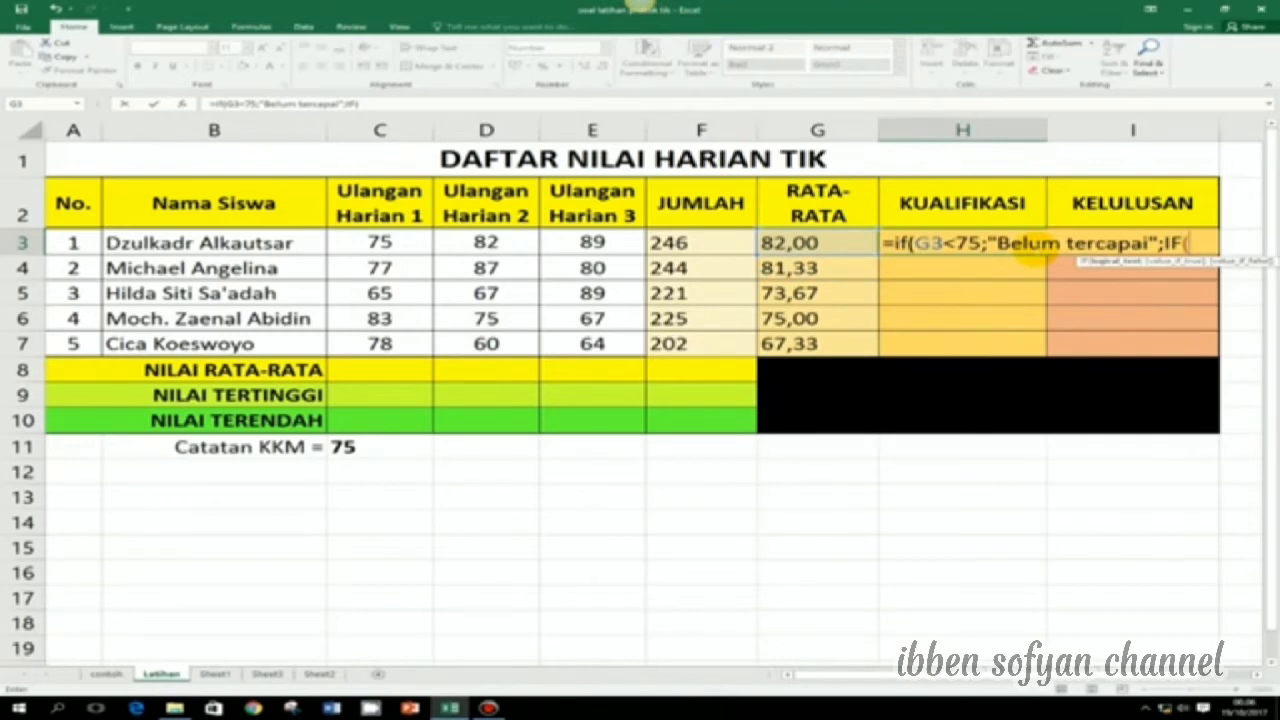
type("g3")
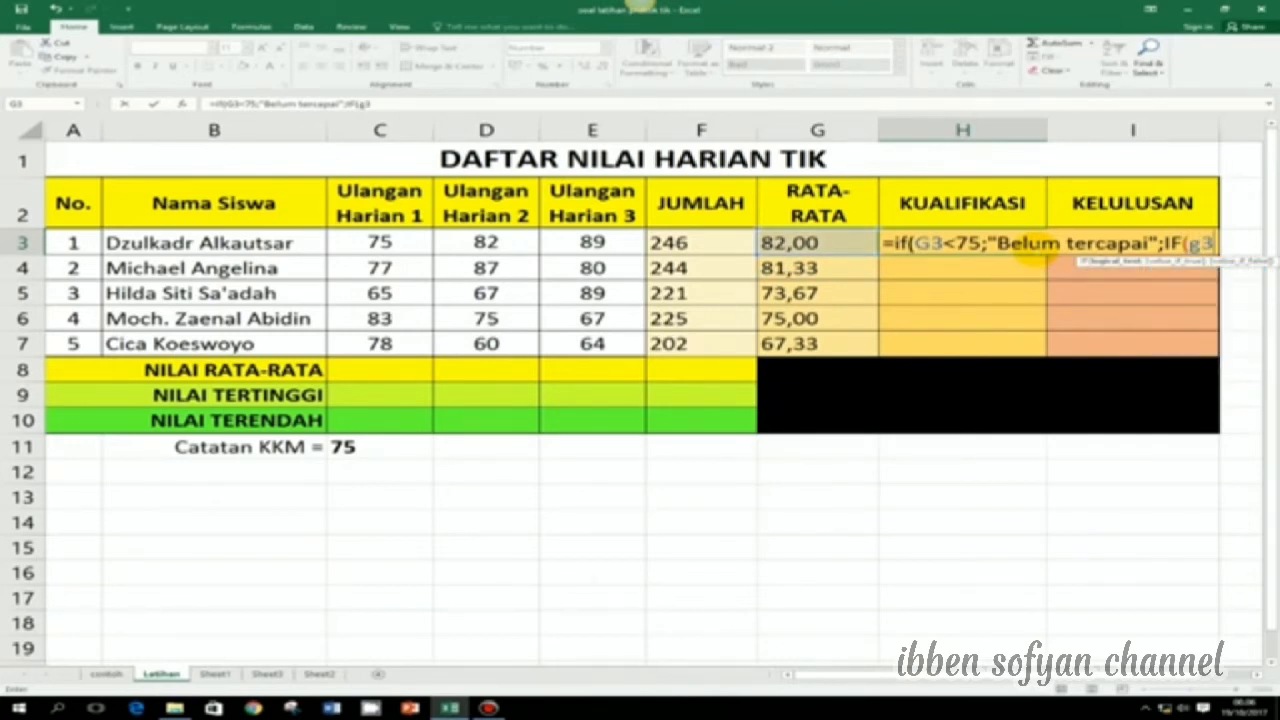
type("=")
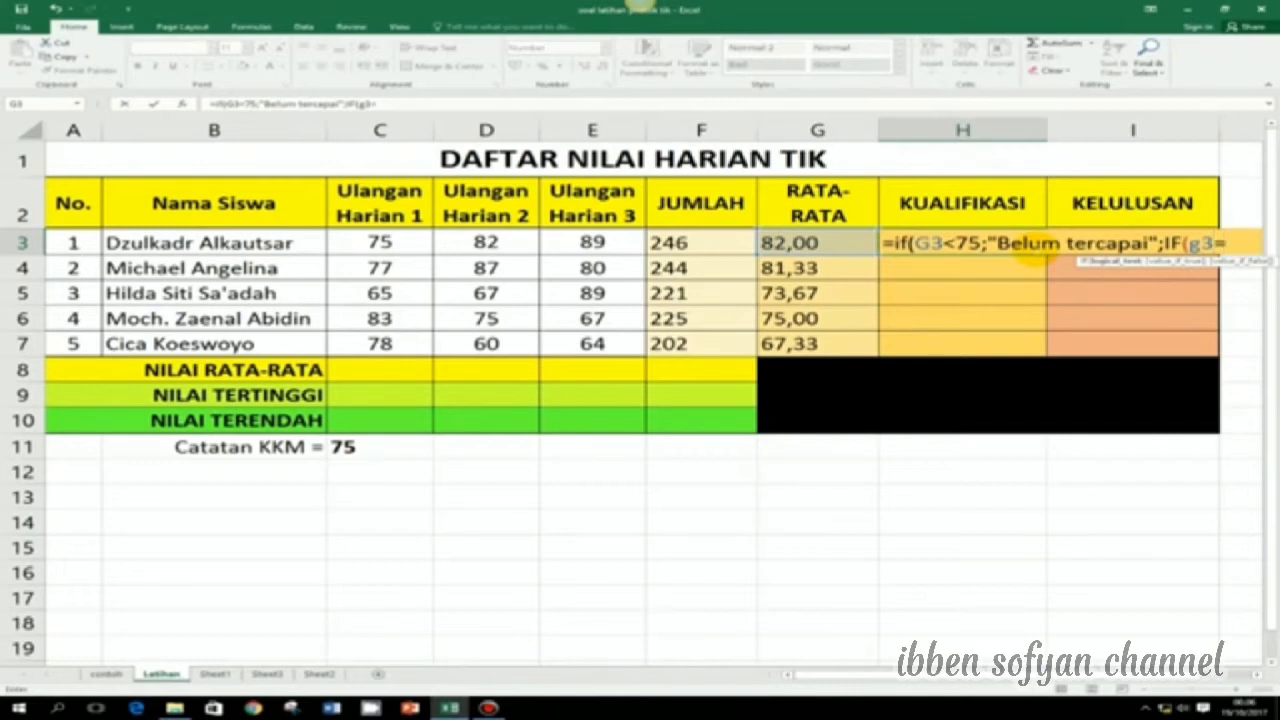
type("75;")
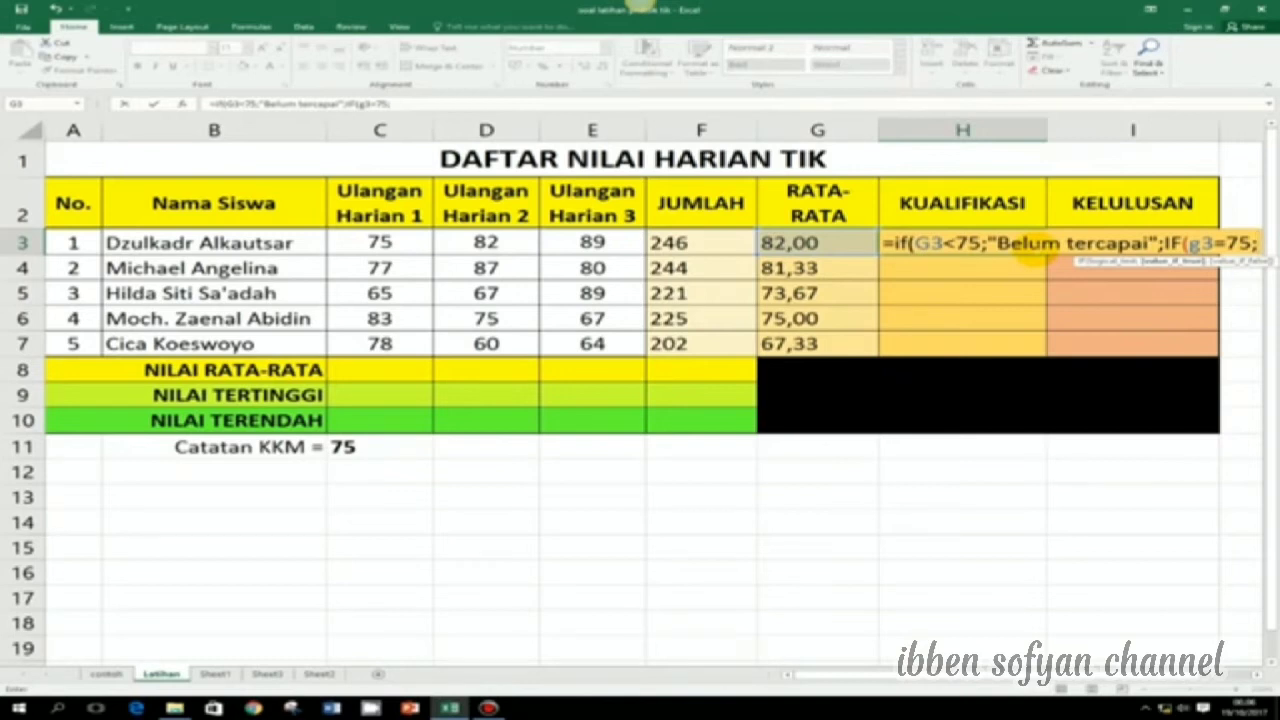
type("\"")
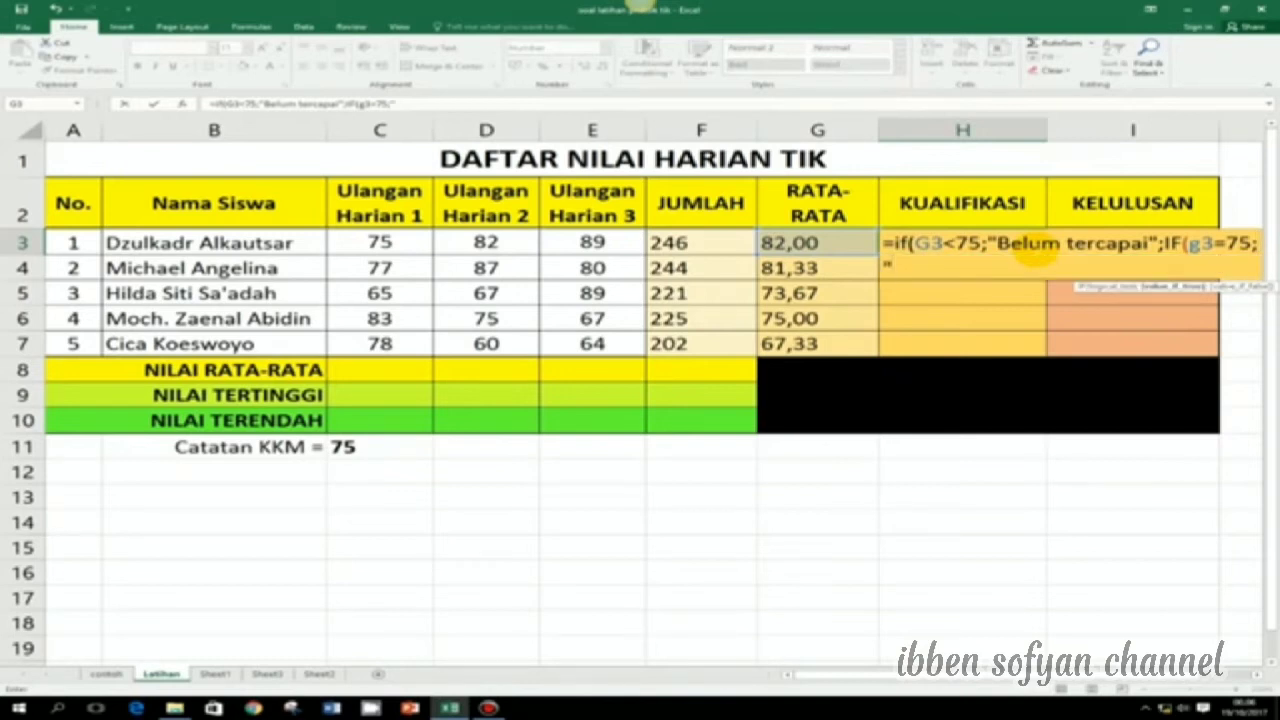
type("Tercapai")
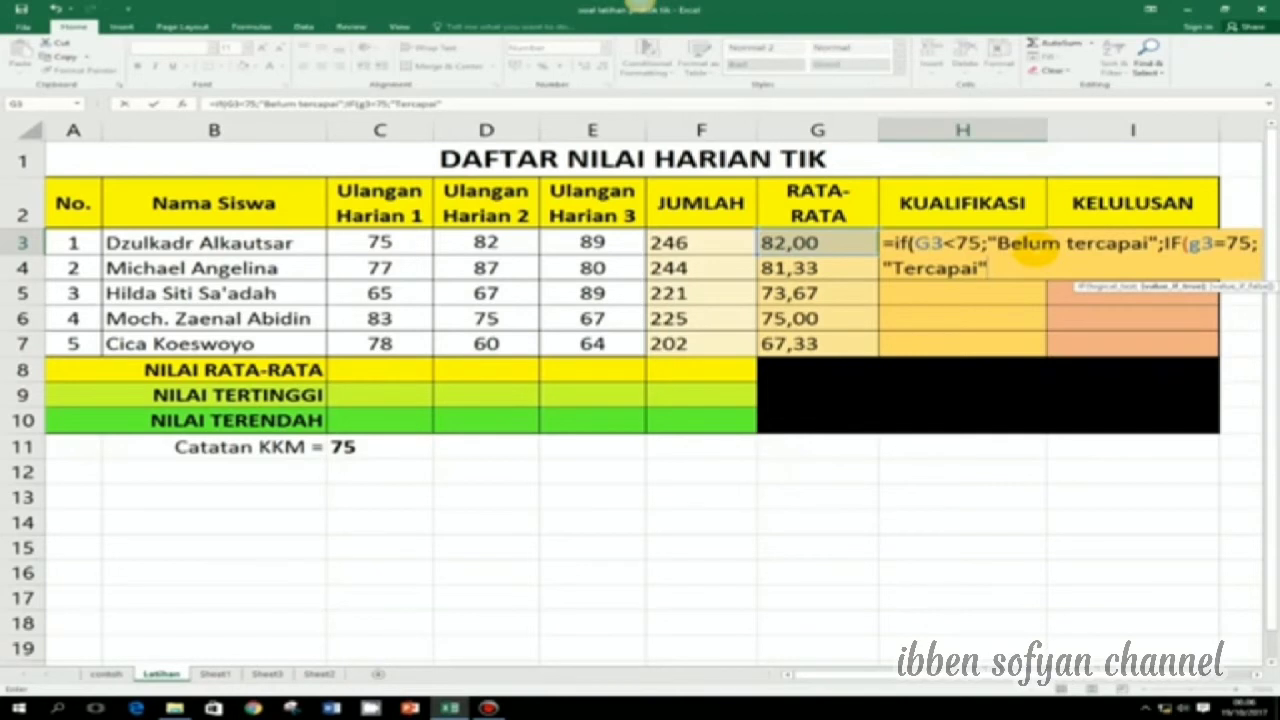
type(";")
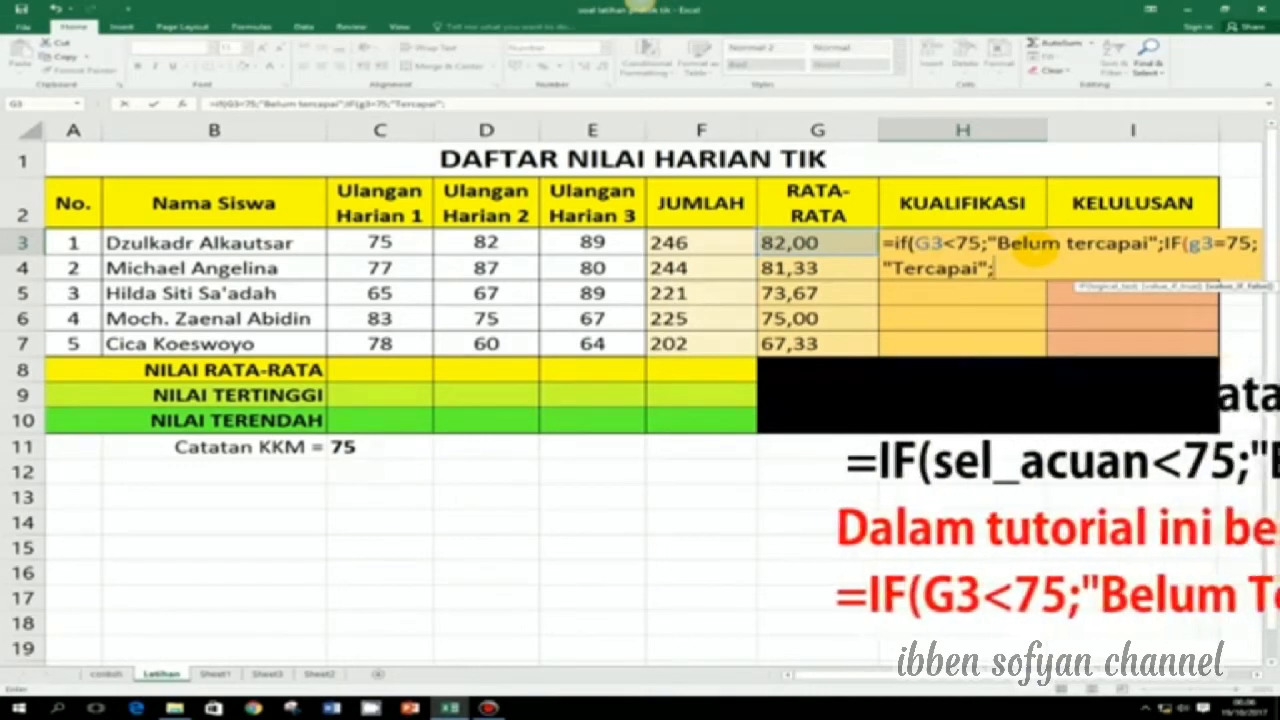
Step: Finish H3 with IF(G3>75;"Terlampaui") and closing parentheses, showing Terlampaui
type("if")
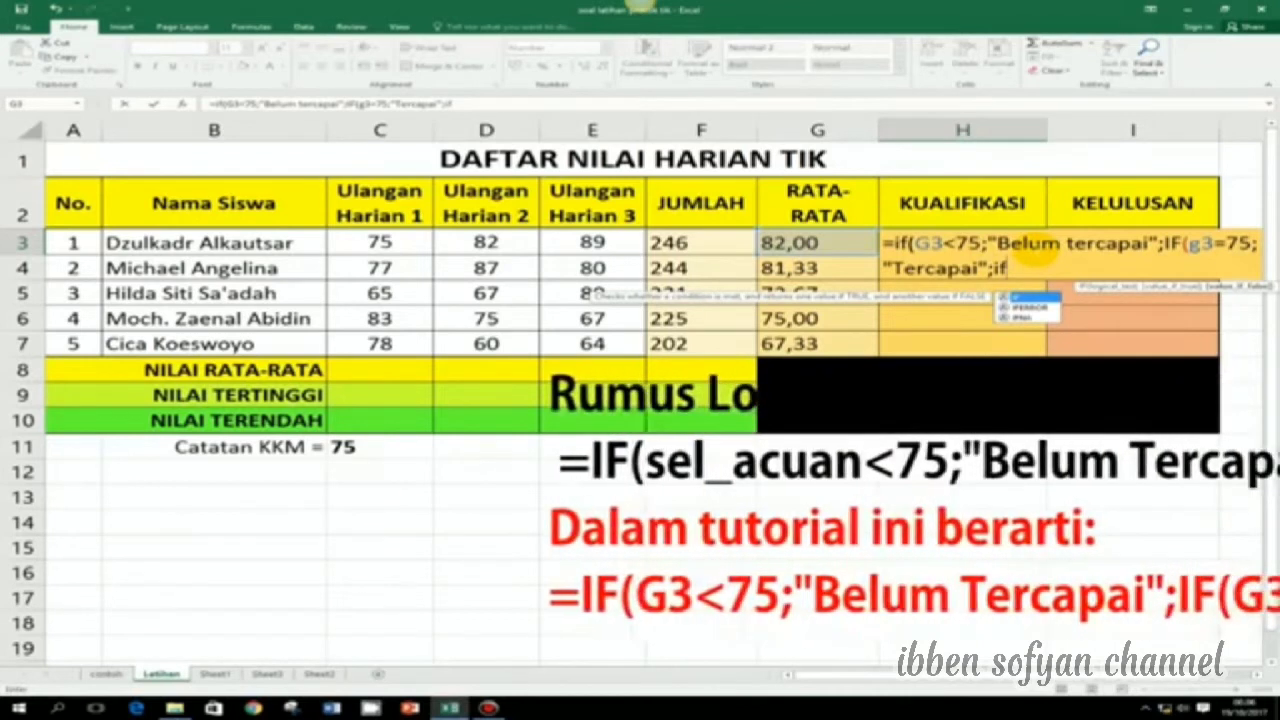
type("(g3")
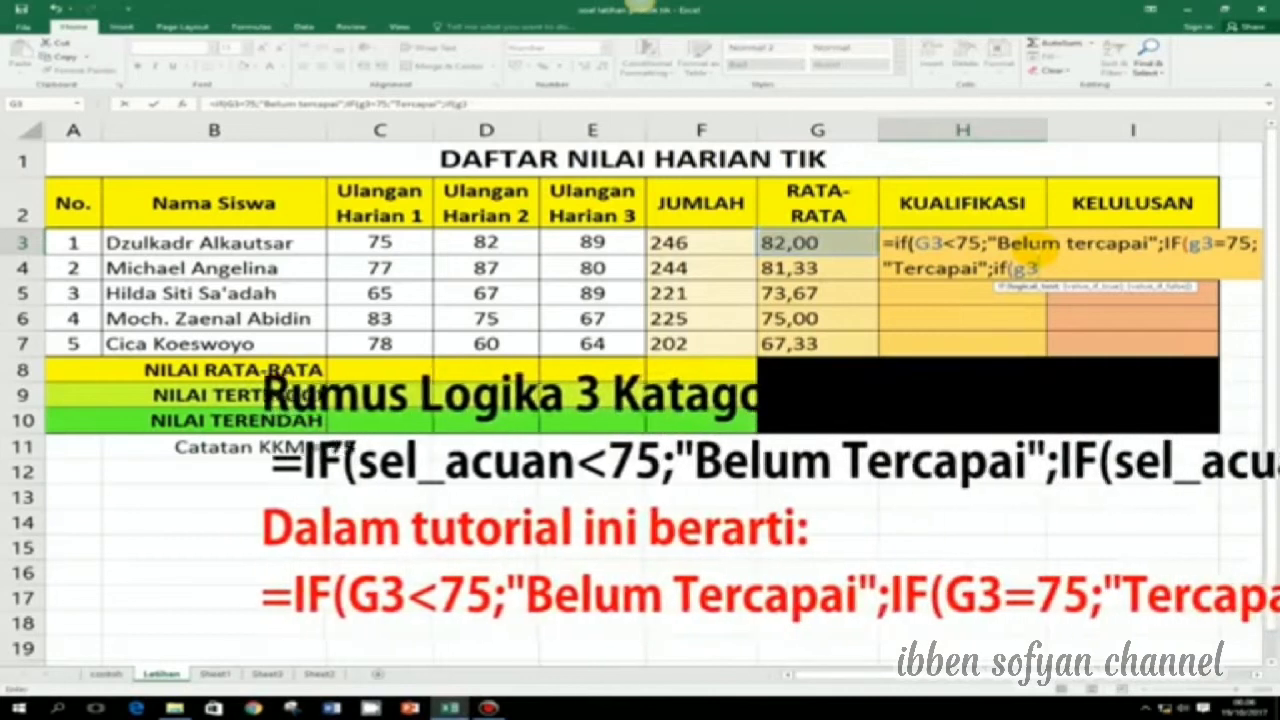
type(">")
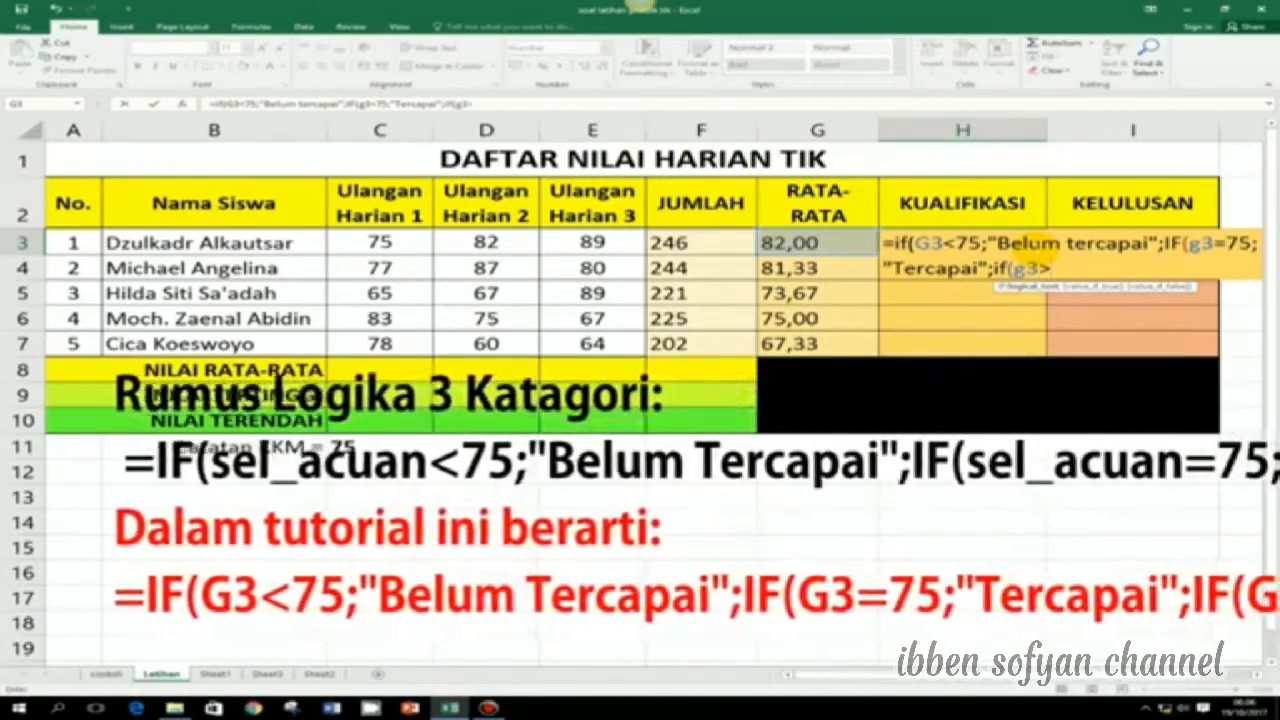
type("75")
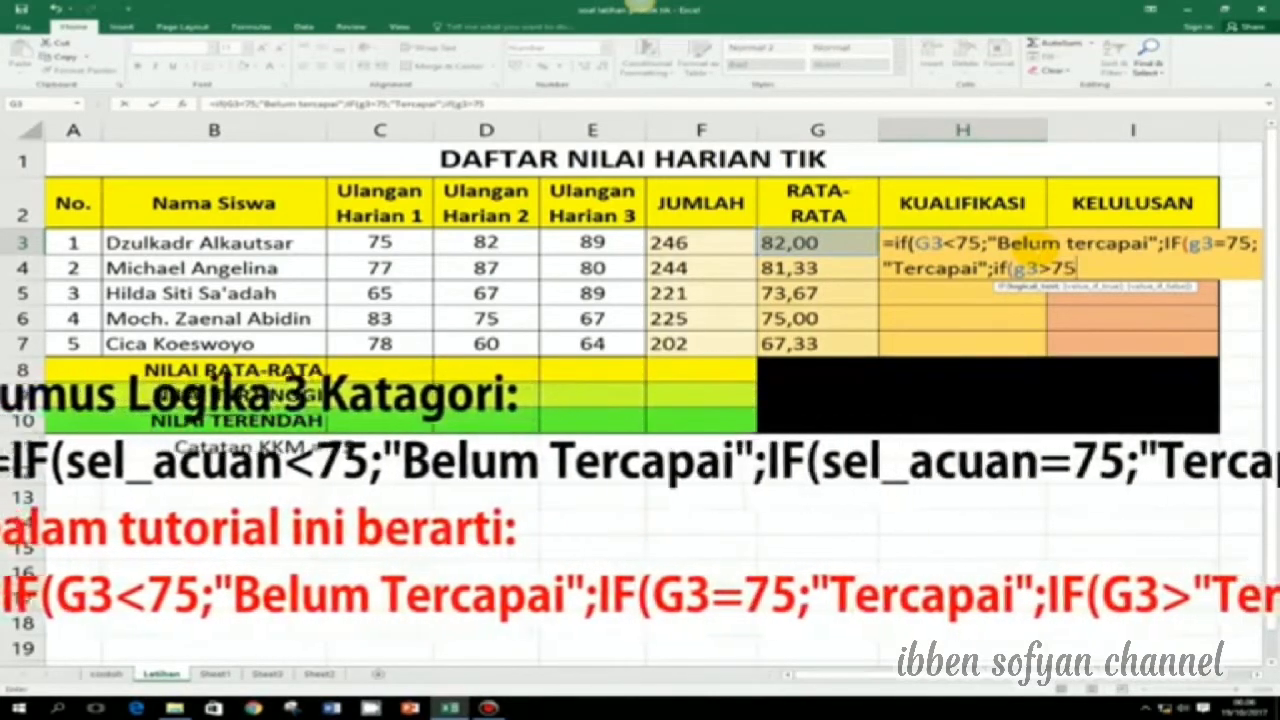
type(";")
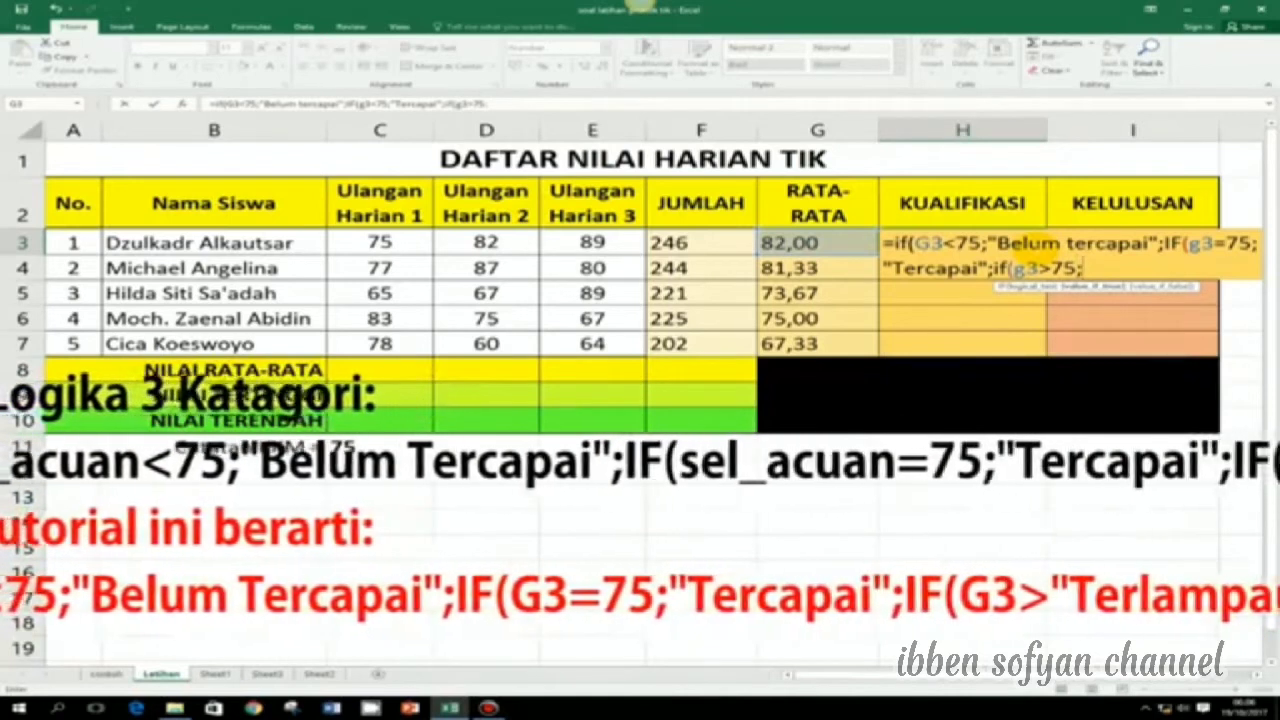
type("\"T")
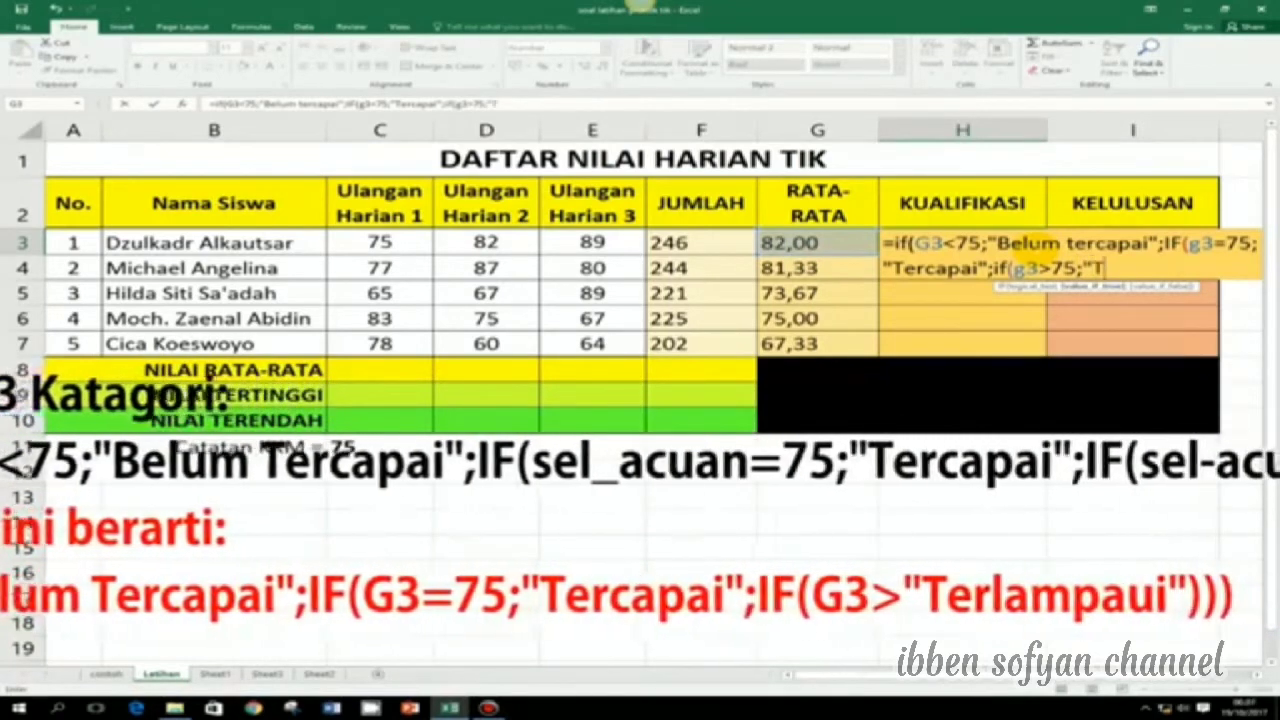
type("erlam")
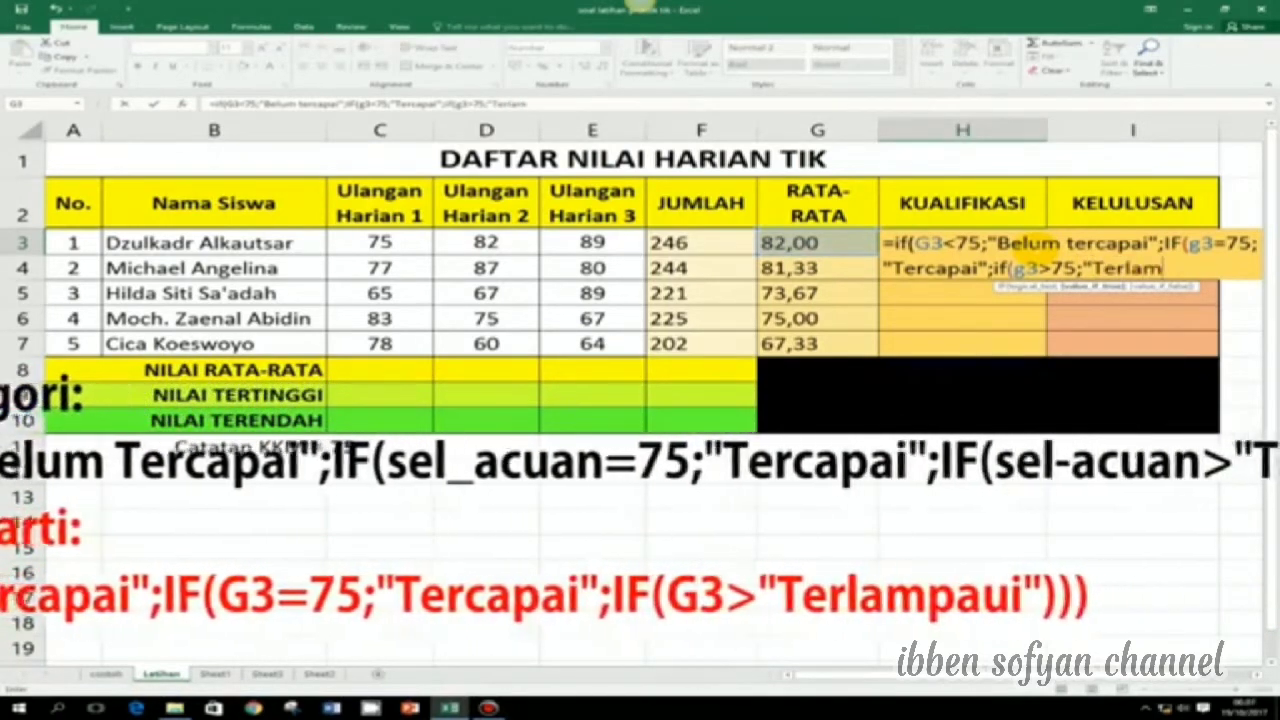
type("paui")
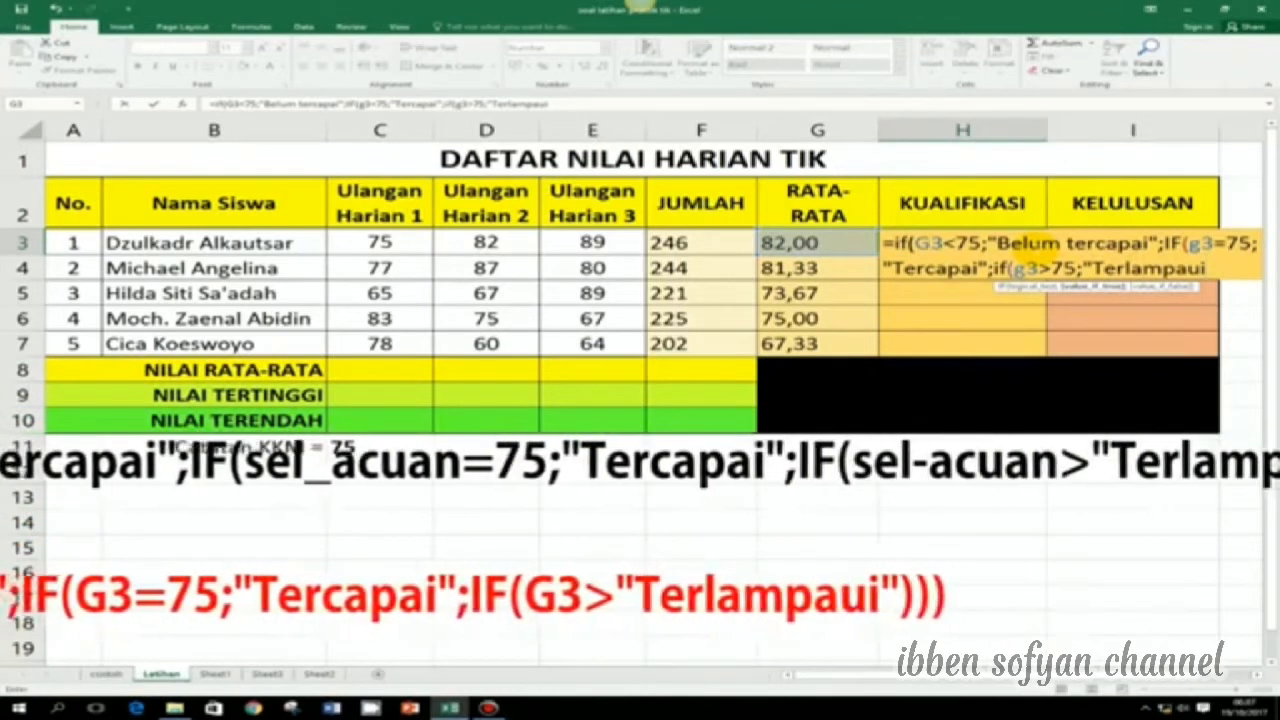
type("\"")
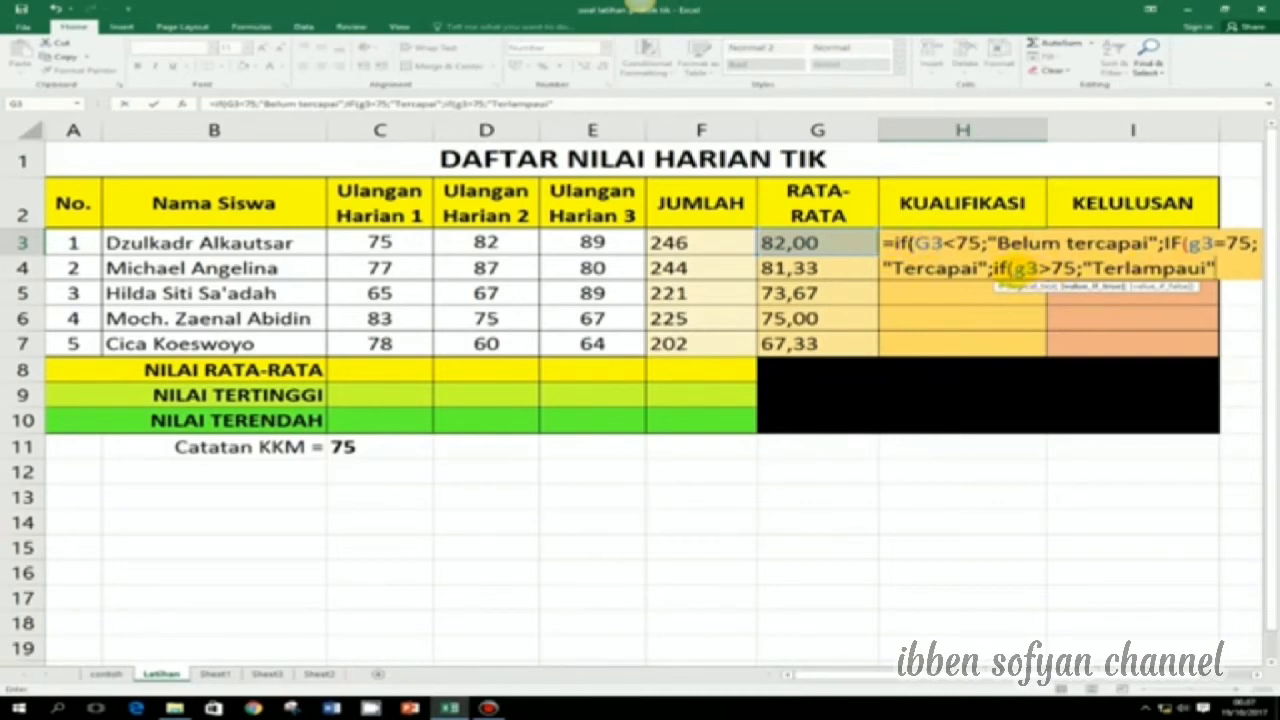
Step: Finish the H3 qualification formula and fill it down through H7 for all five students
type(")")
key("Return")
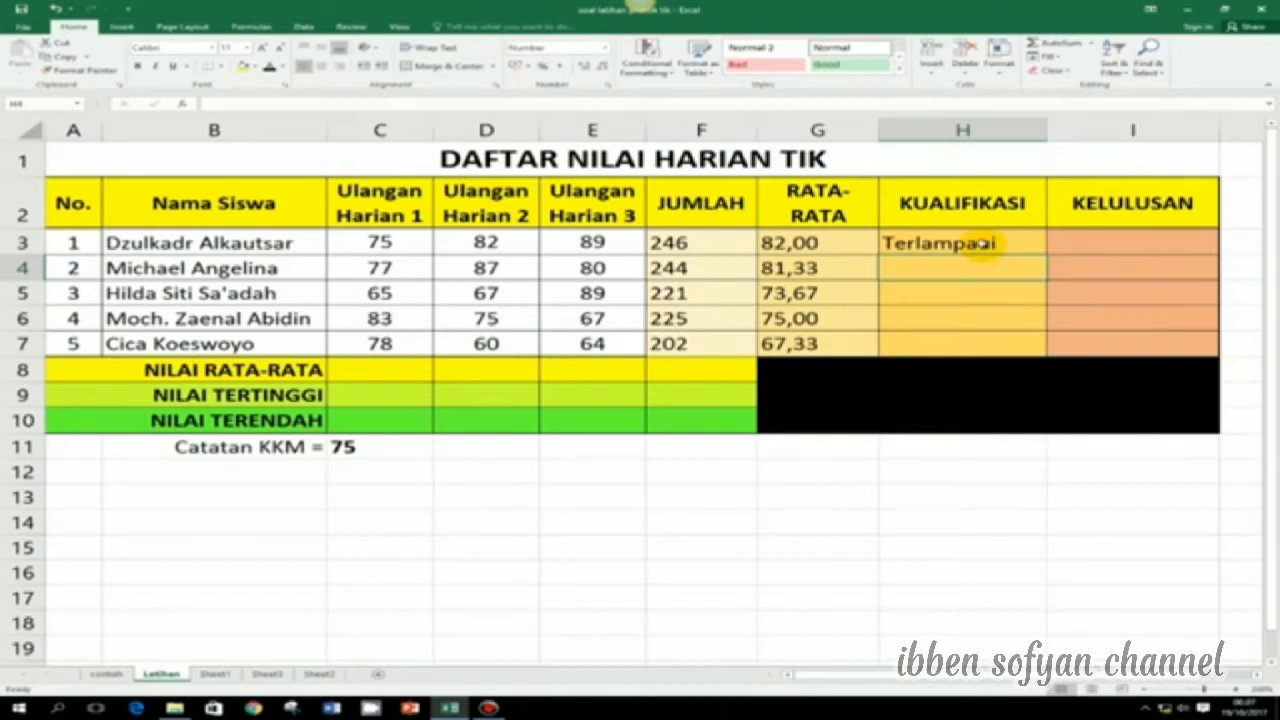
left_click(985, 243)
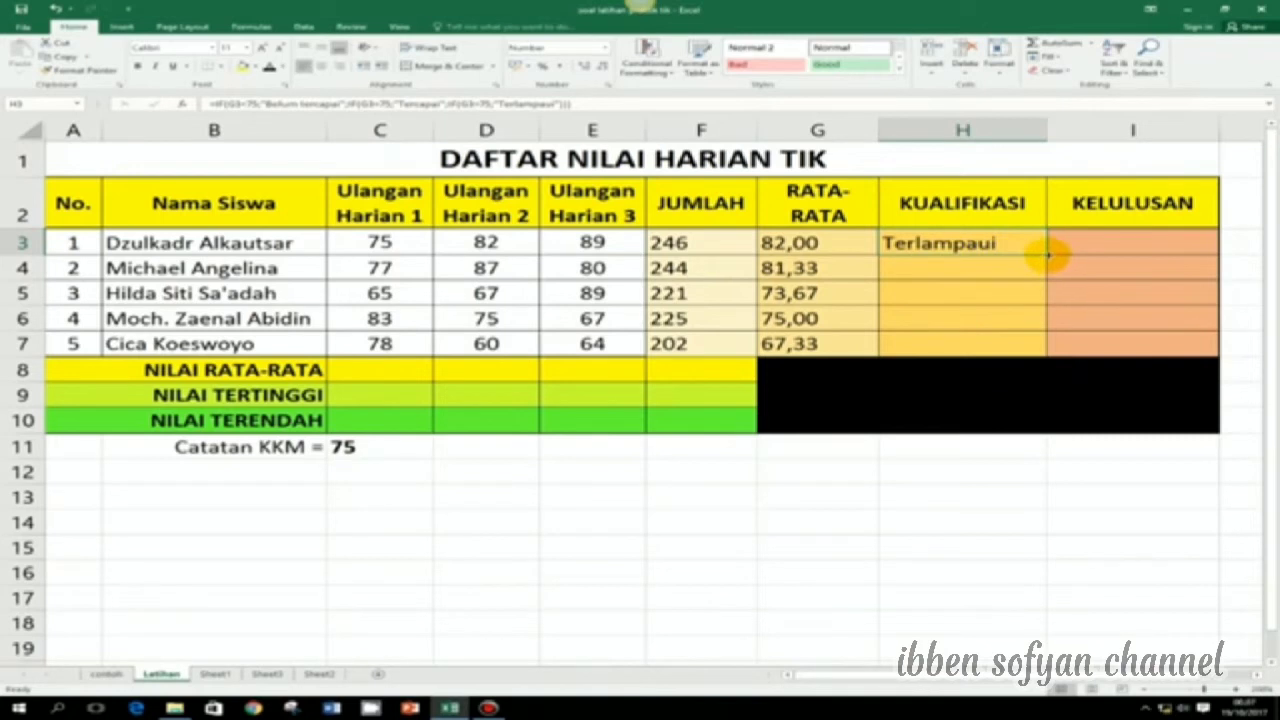
left_click_drag(1046, 255, 1046, 345)
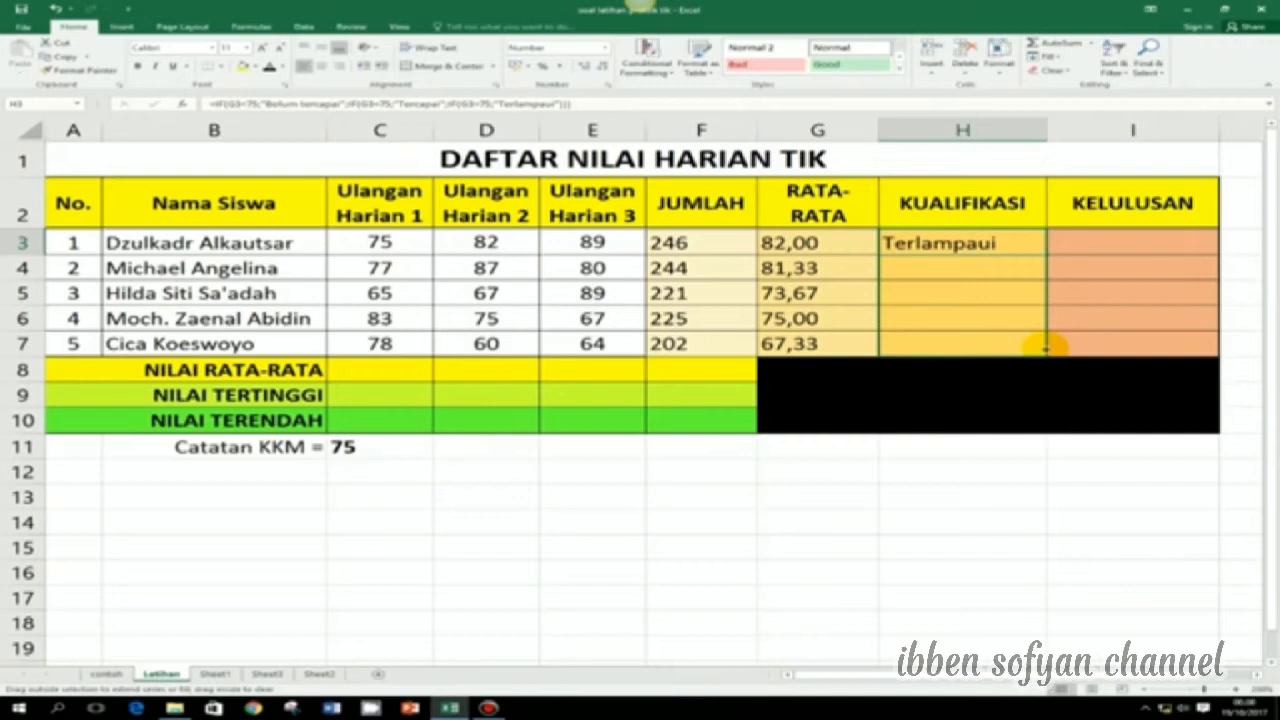
left_click_drag(1046, 347, 1050, 347)
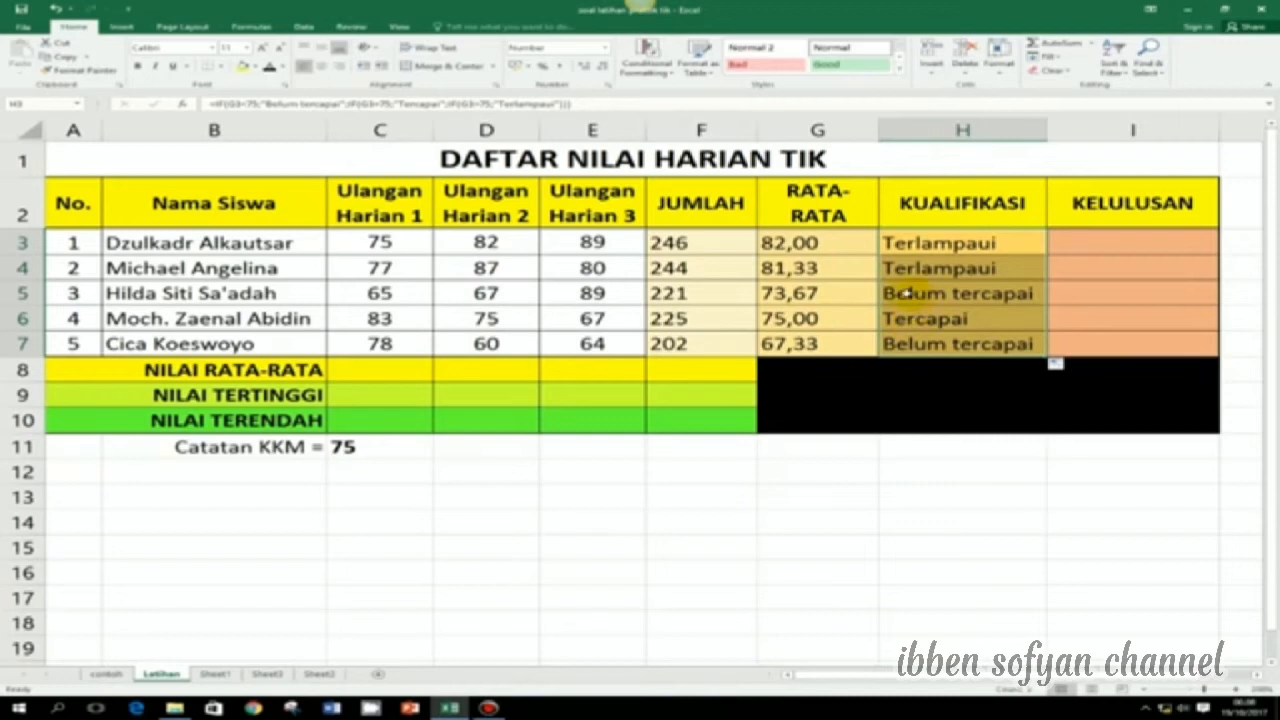
Step: Enter =IF(G3>75;"Lulus";"Tidak Lulus") in I3 for the first student's pass status
left_click(1118, 245)
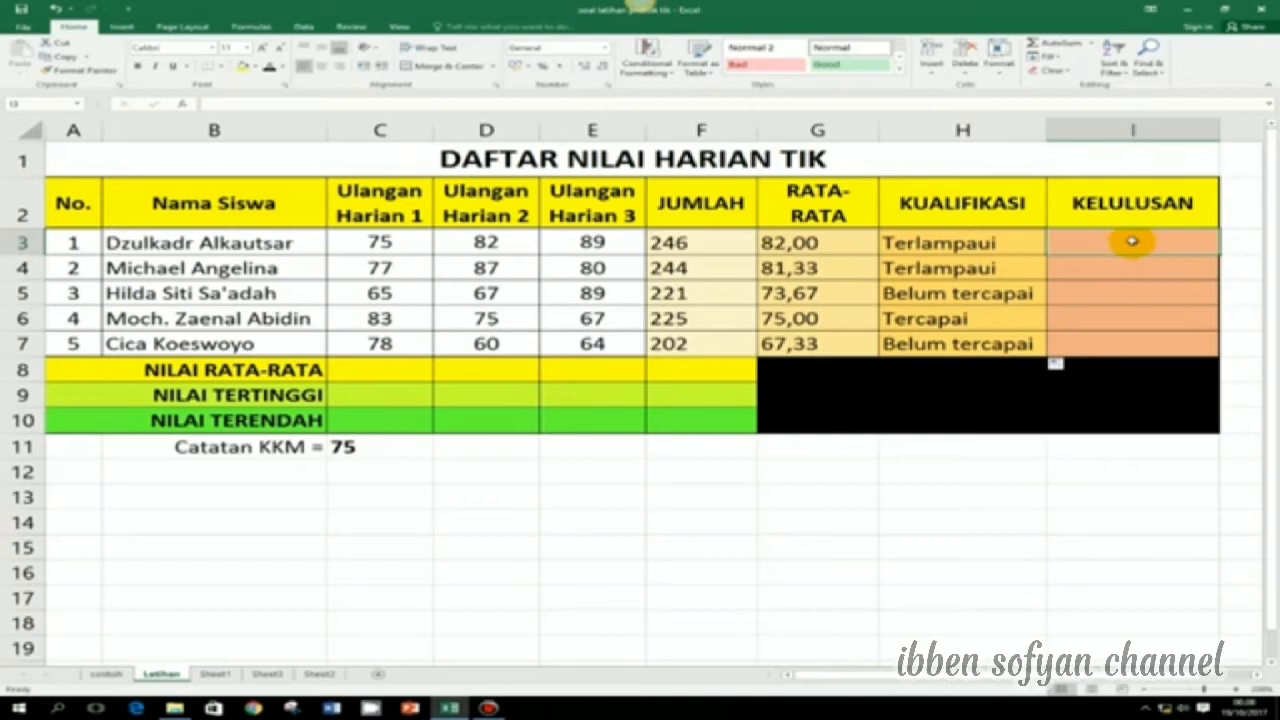
type("=")
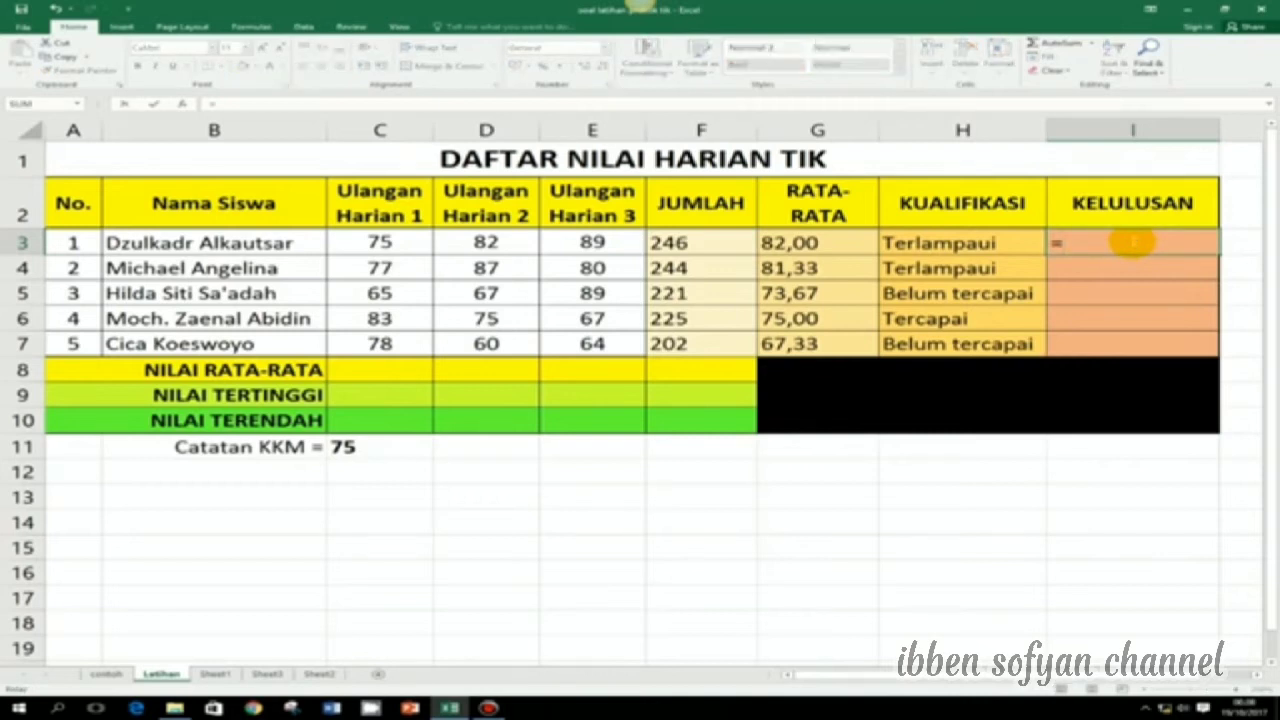
type("if")
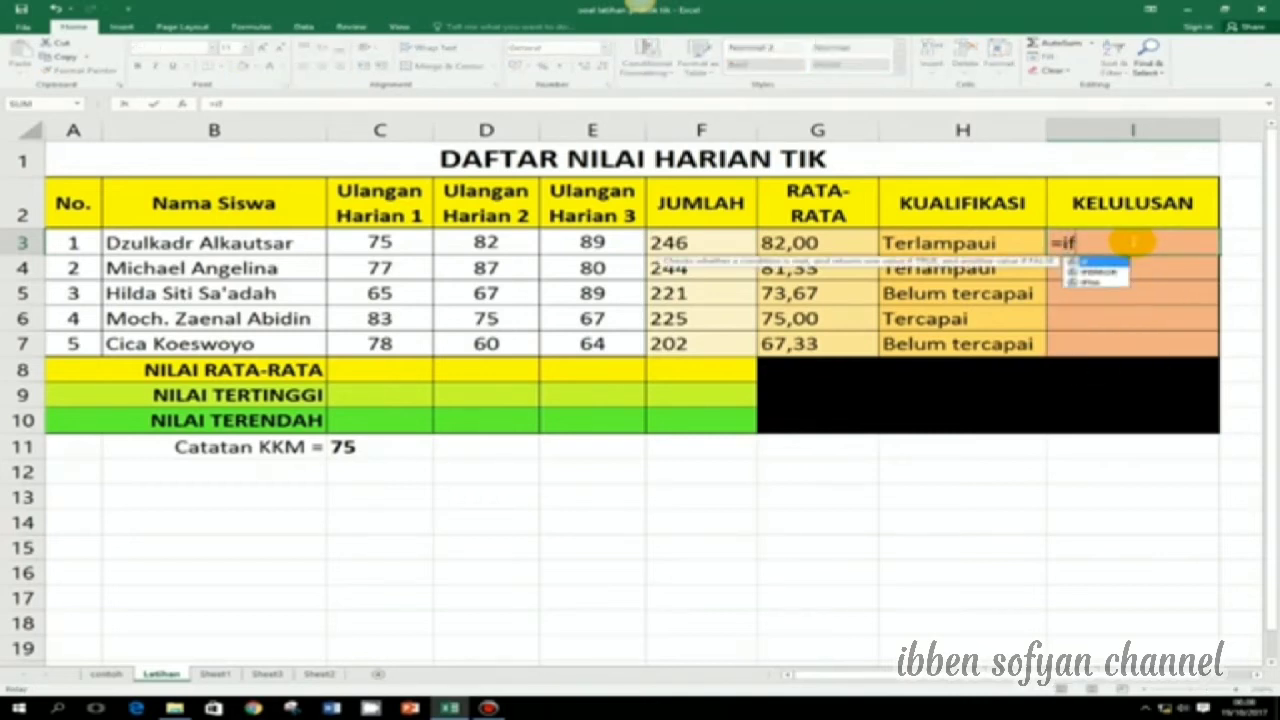
type("(")
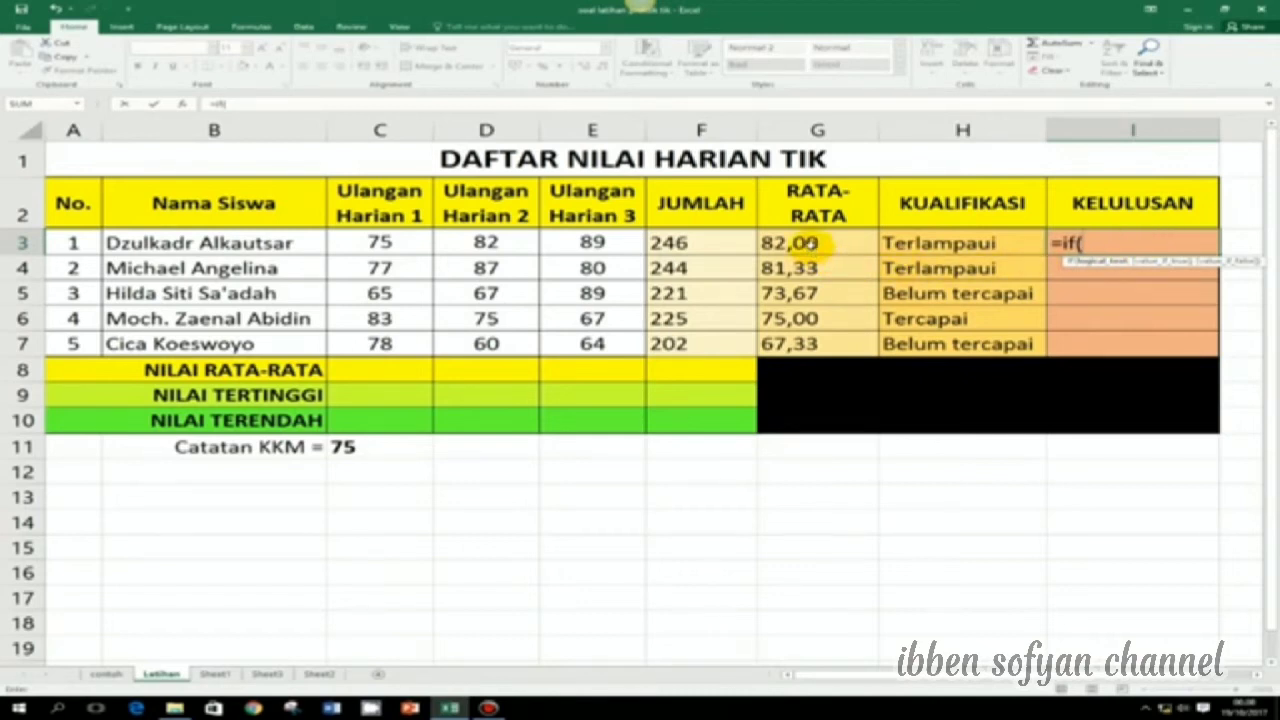
left_click(806, 243)
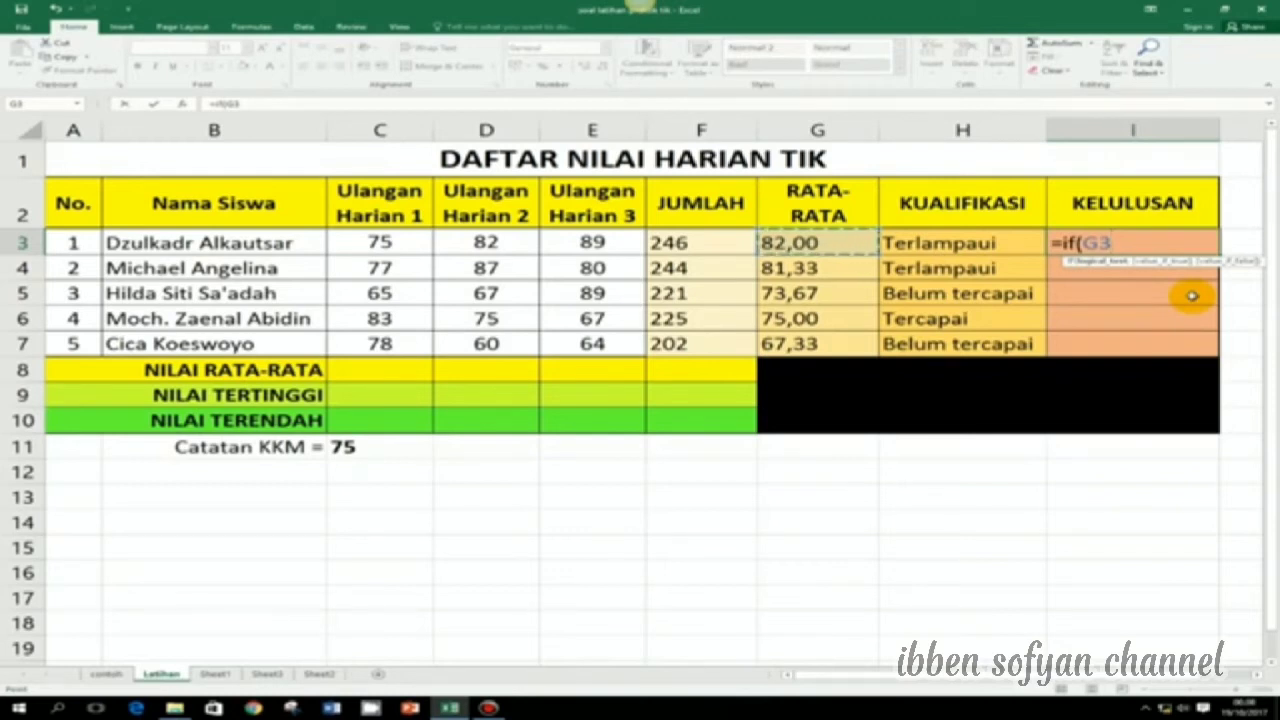
type(">")
type("75")
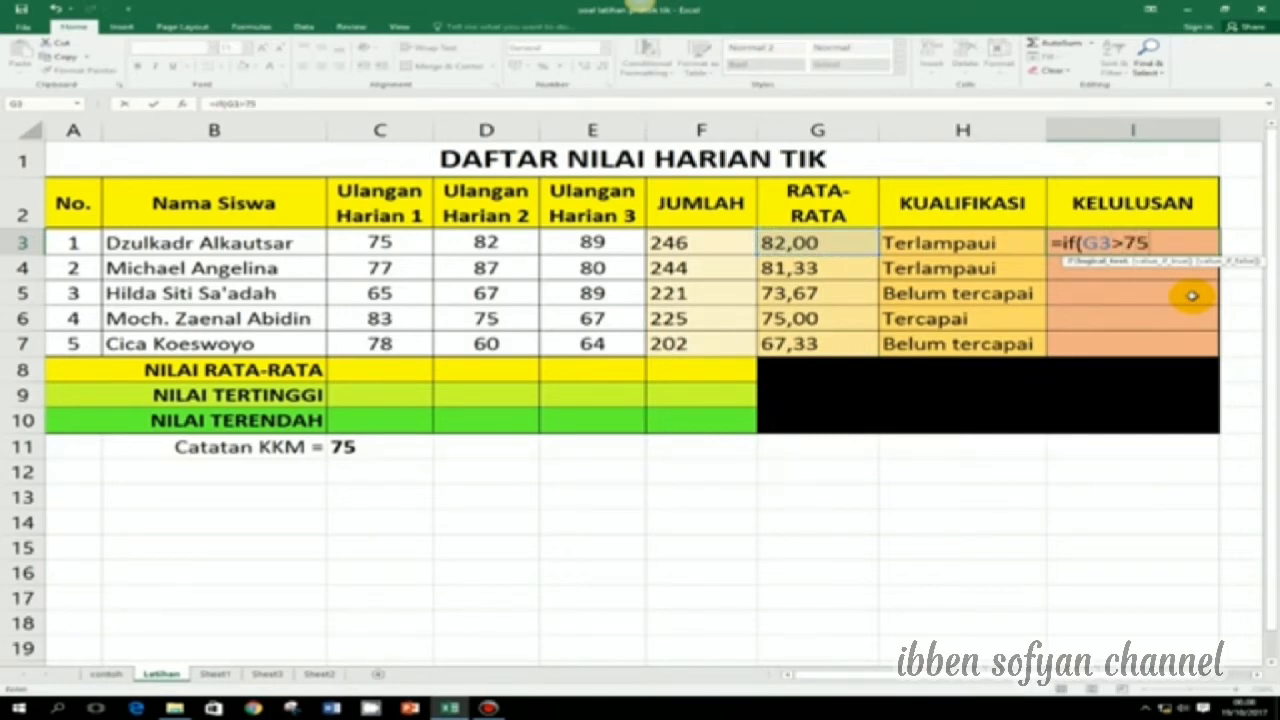
type(";")
type("\"")
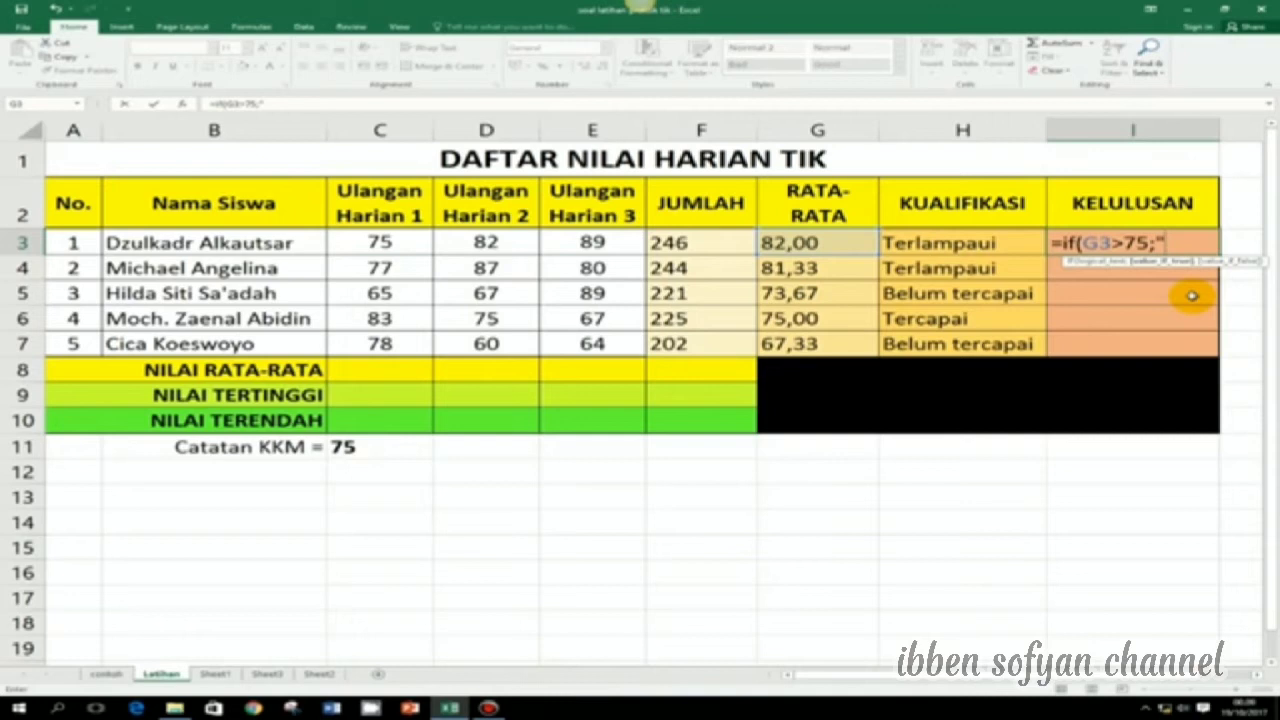
type("Lulus")
type("\"")
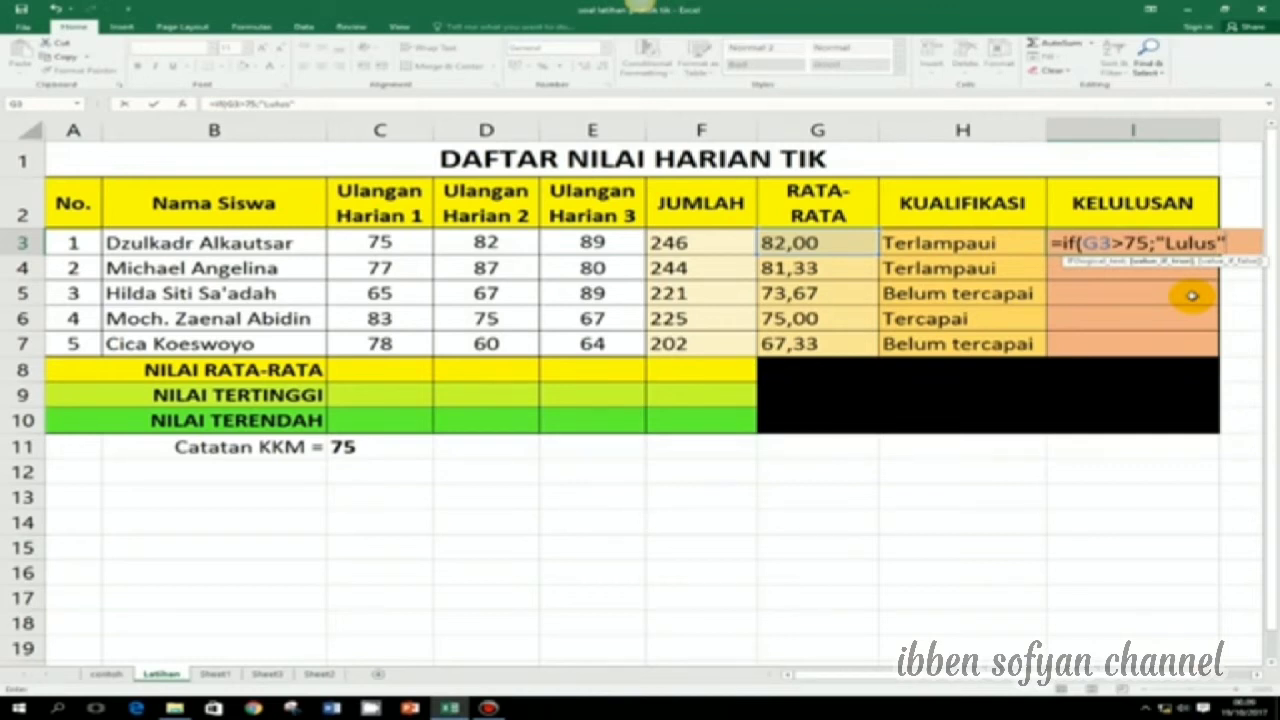
type(";")
type("\"")
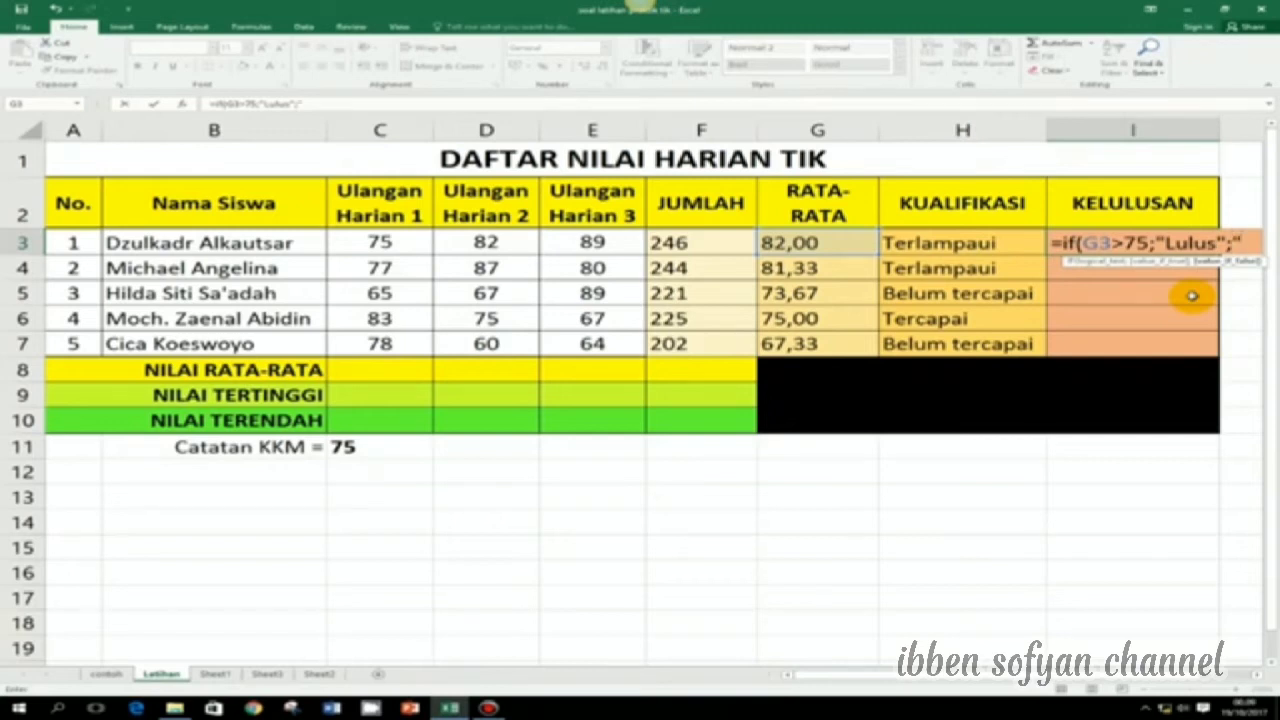
type("T")
type("idak")
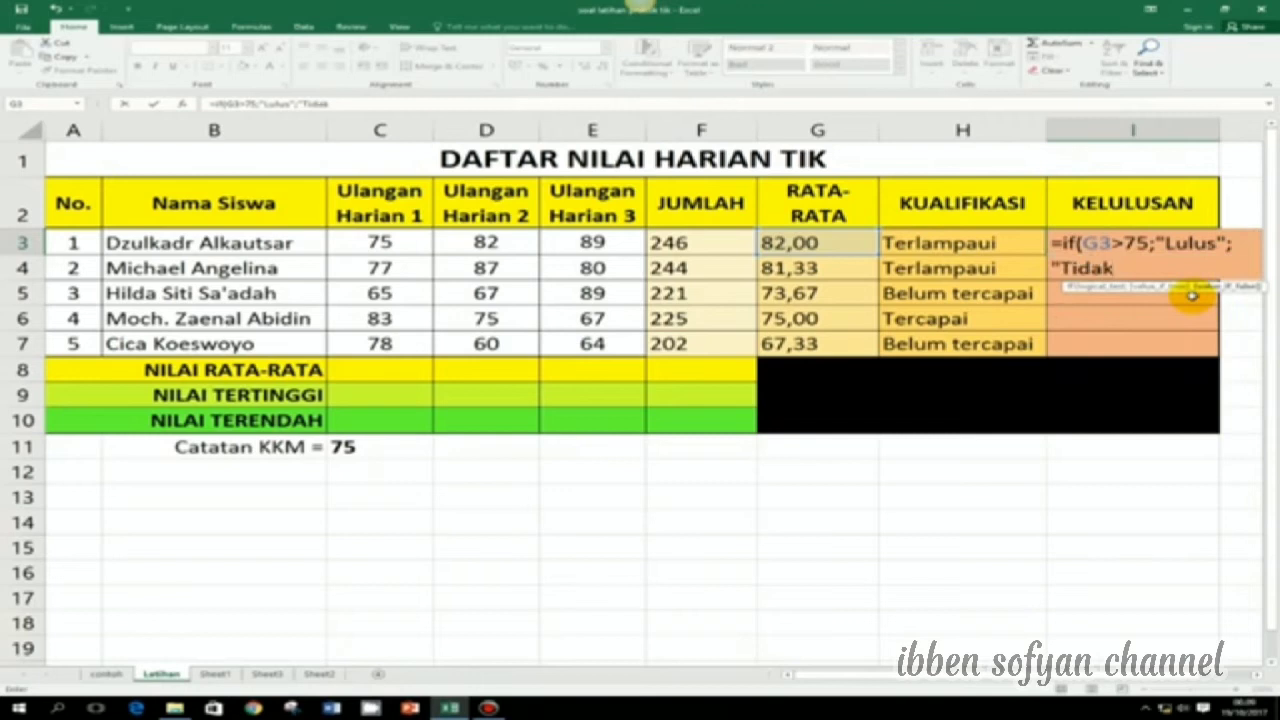
type(" Lulus")
type("\"")
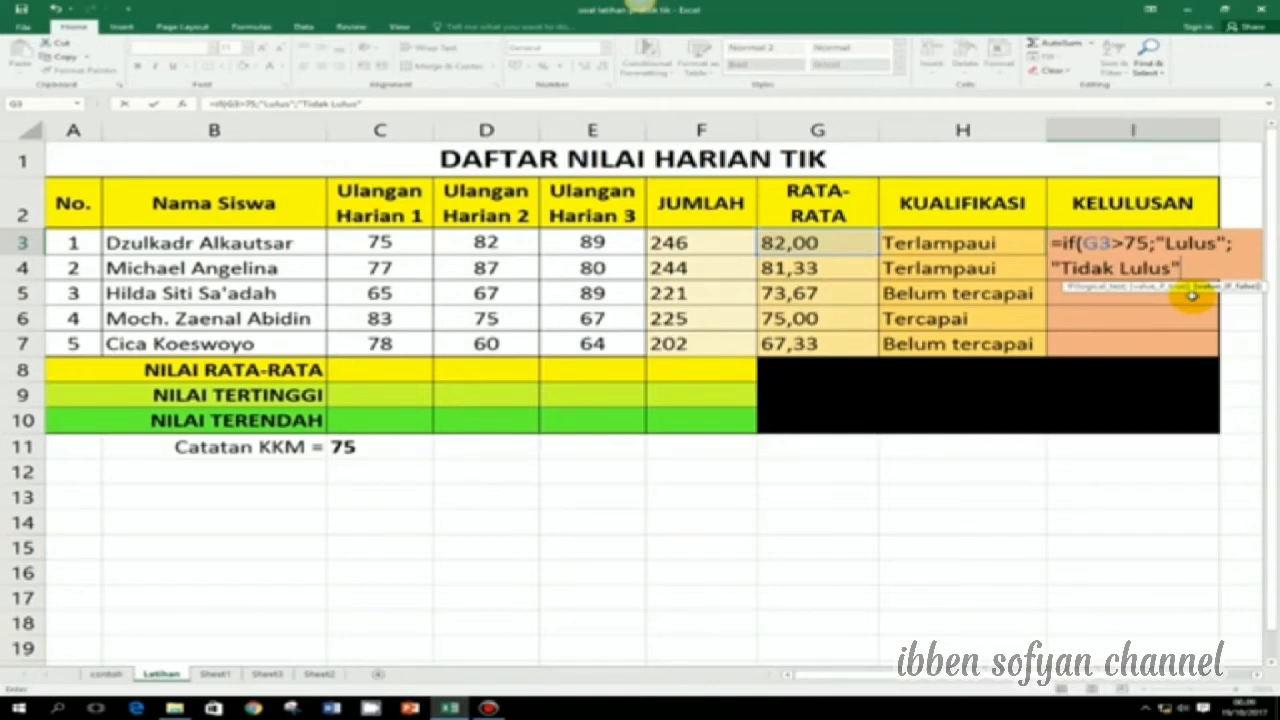
type(")")
key("Return")
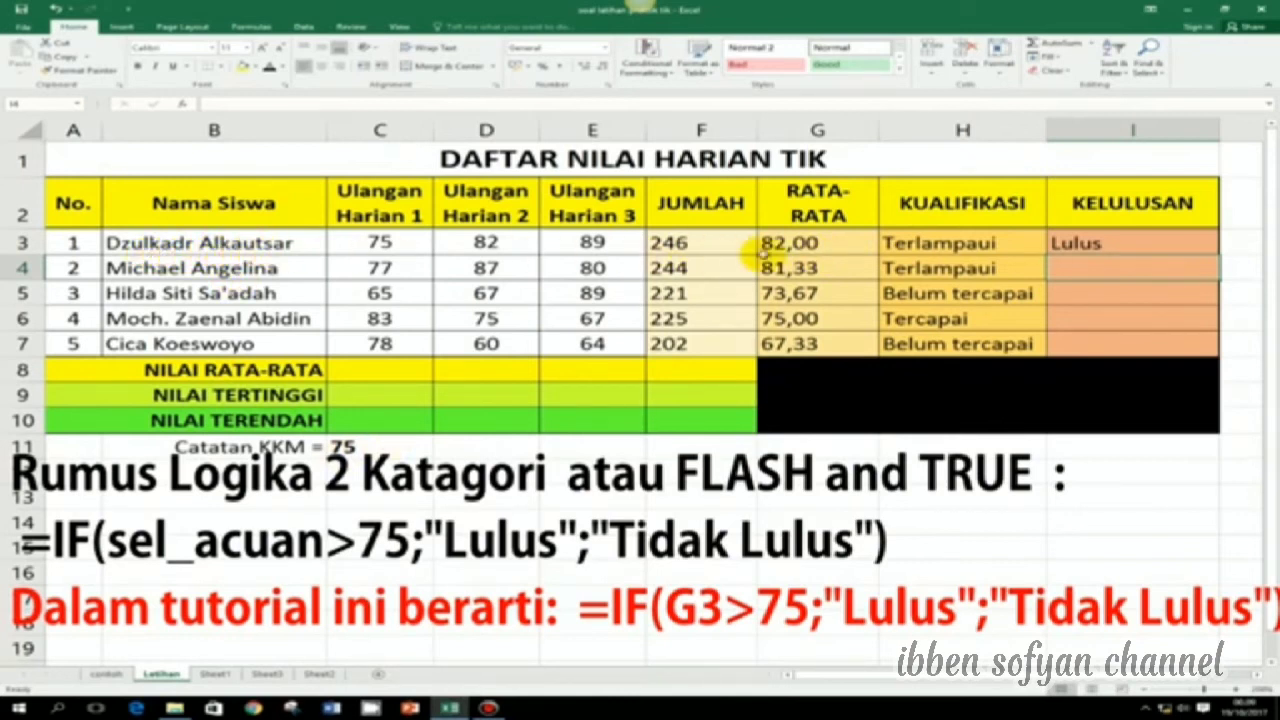
Step: Copy the I3 pass/fail formula down to I7
left_click(1142, 243)
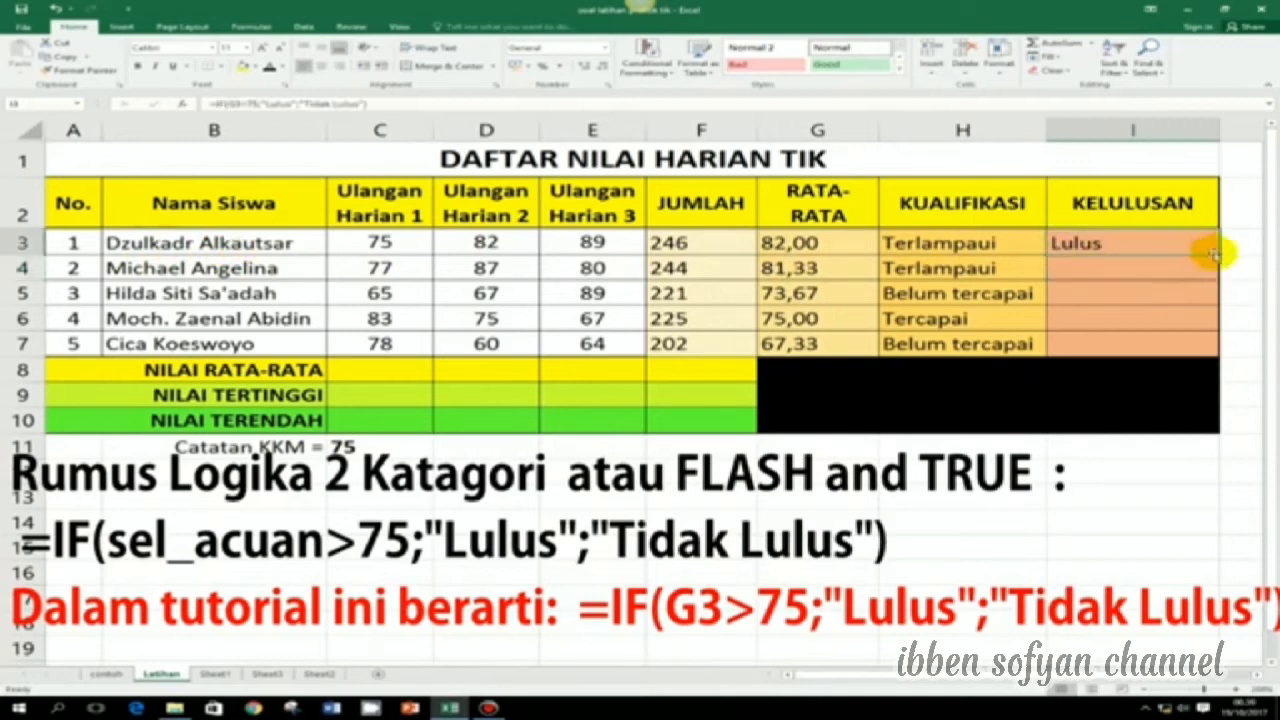
left_click_drag(1215, 255, 1220, 341)
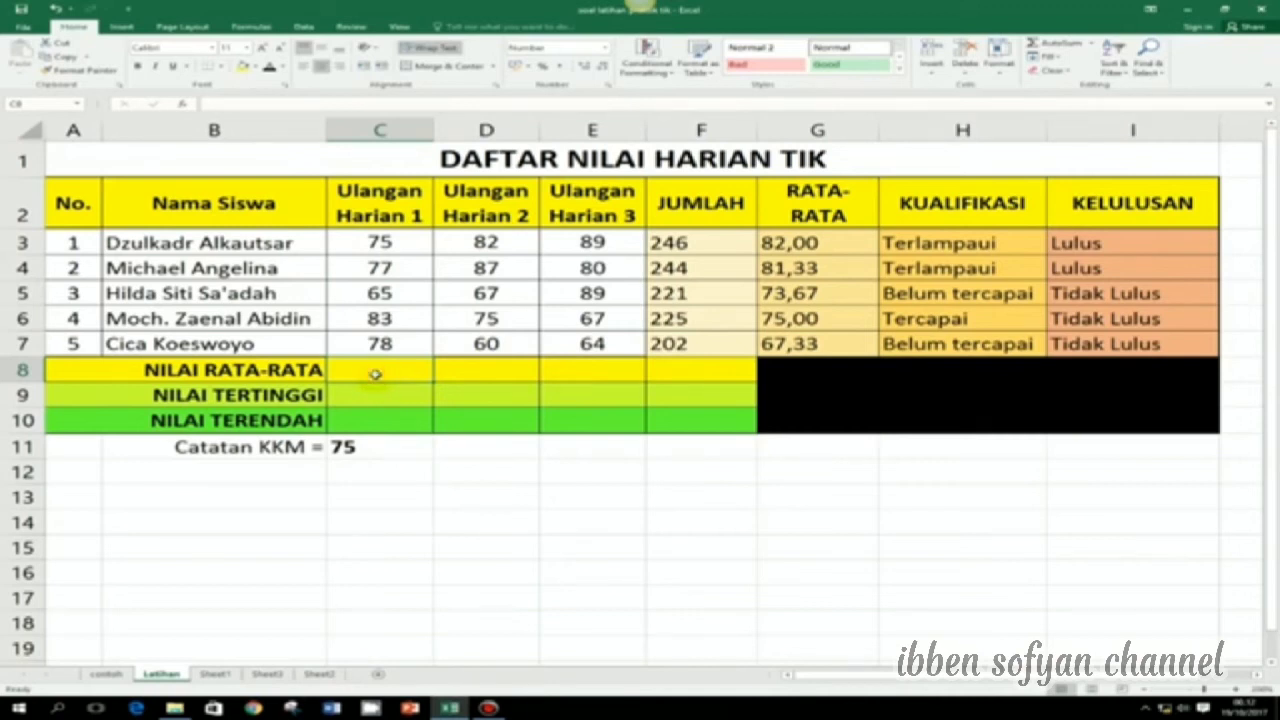
Step: Enter =AVERAGE(C3:C7) in C8 for the Ulangan Harian 1 class average
type("=")
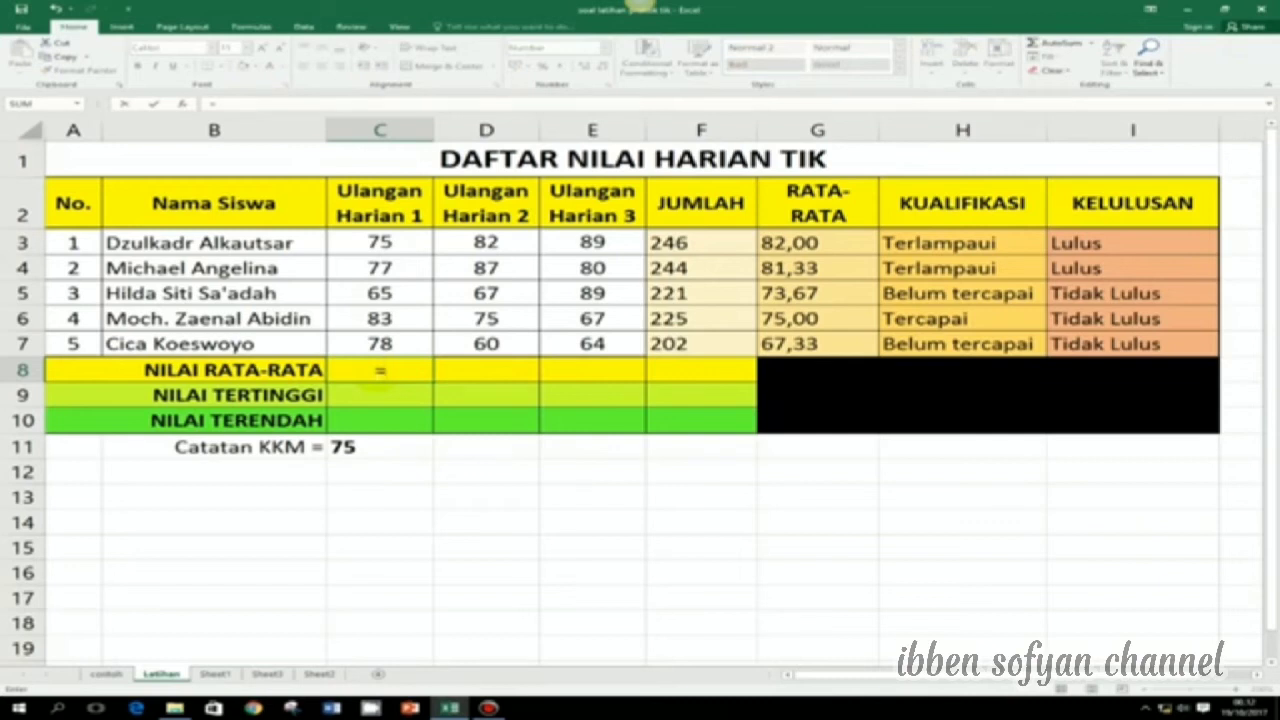
type("AVERA")
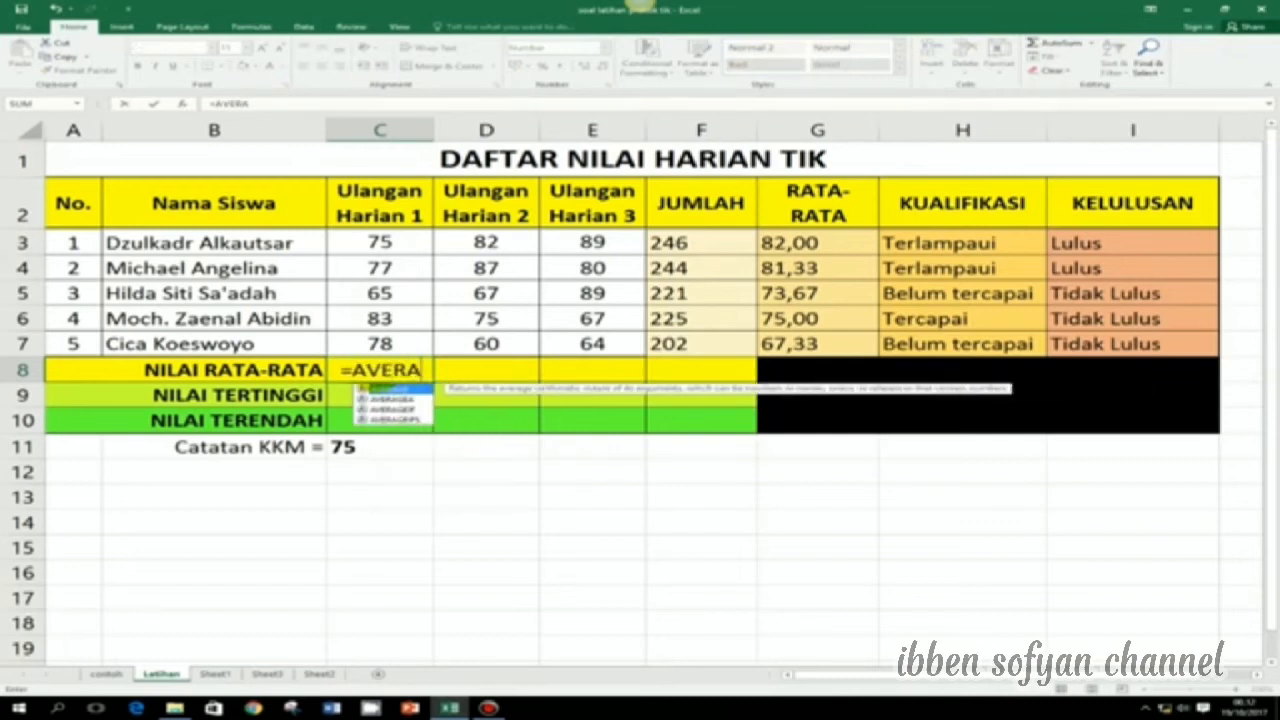
type("GE")
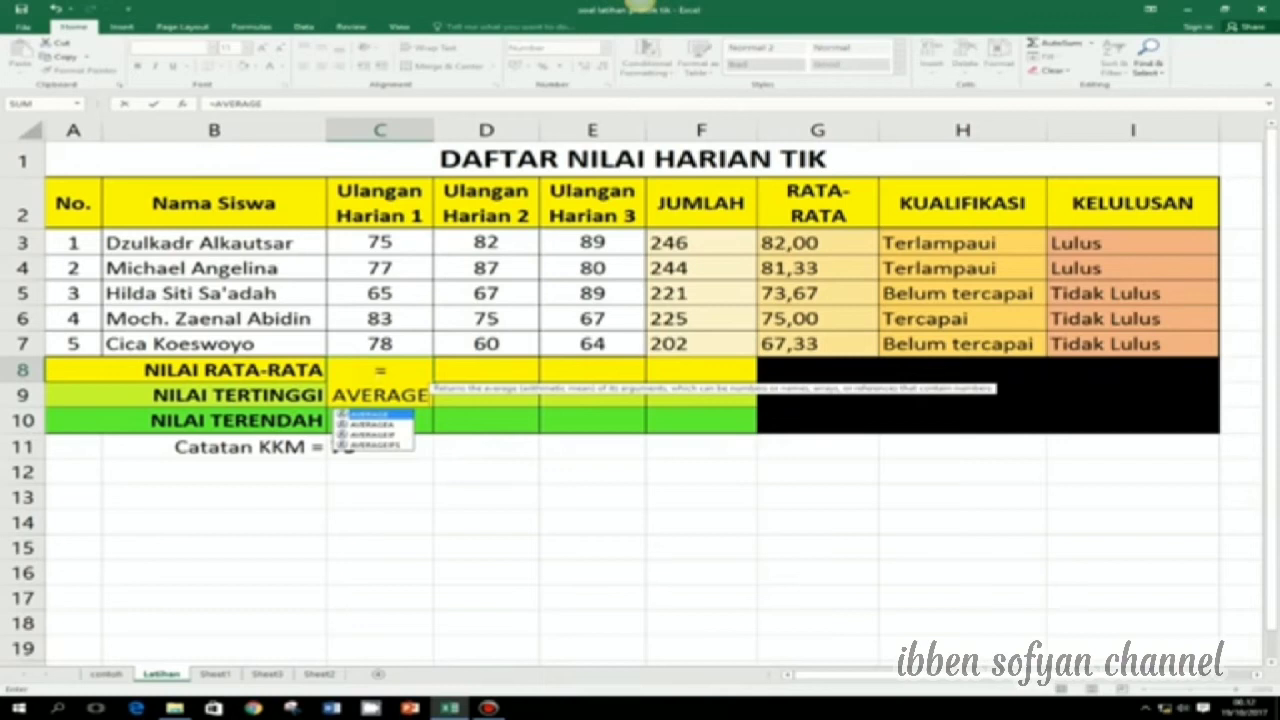
type("(")
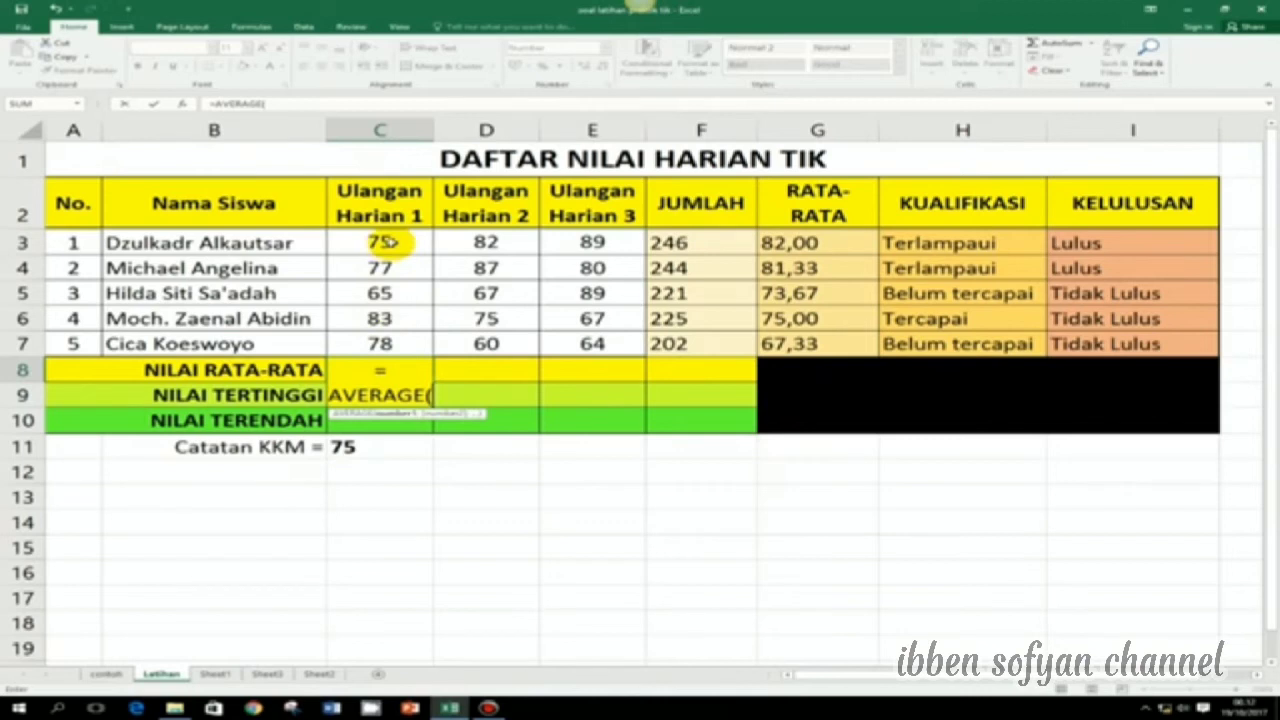
left_click_drag(385, 242, 380, 343)
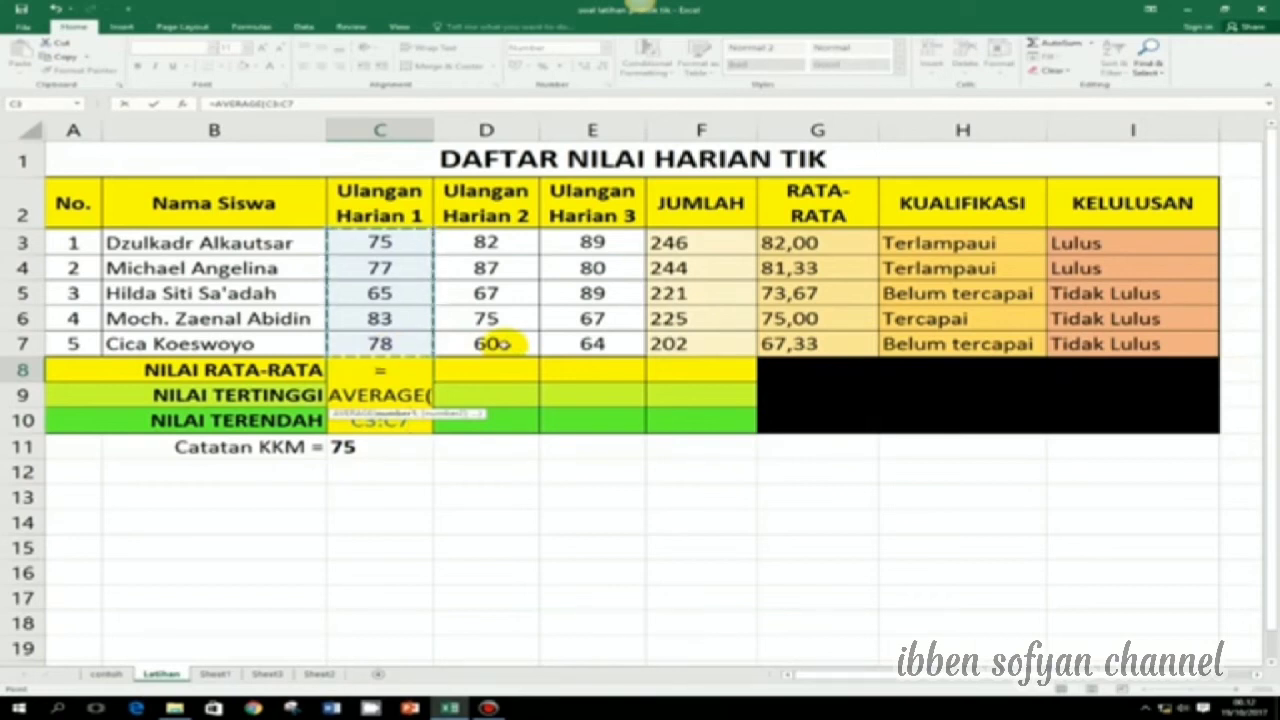
type(")")
key("Return")
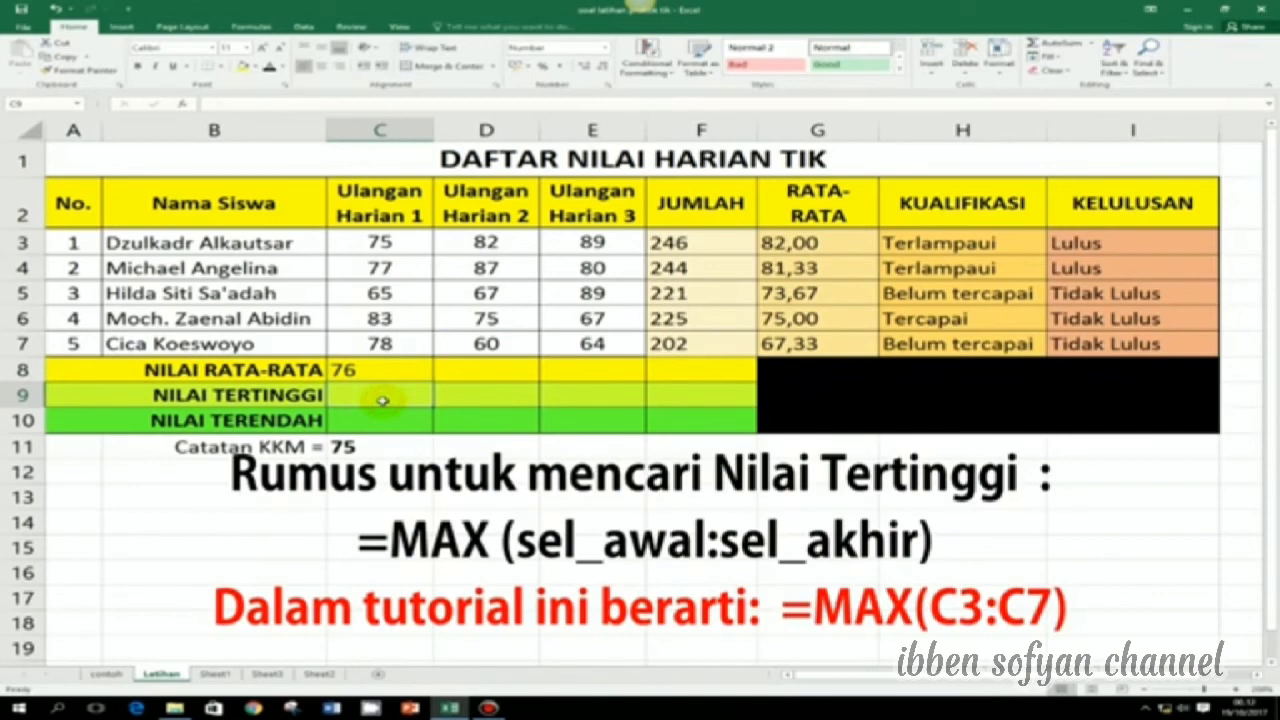
Step: Enter =MAX(C3:C7) in C9 to show the highest score, 83,00
type("=")
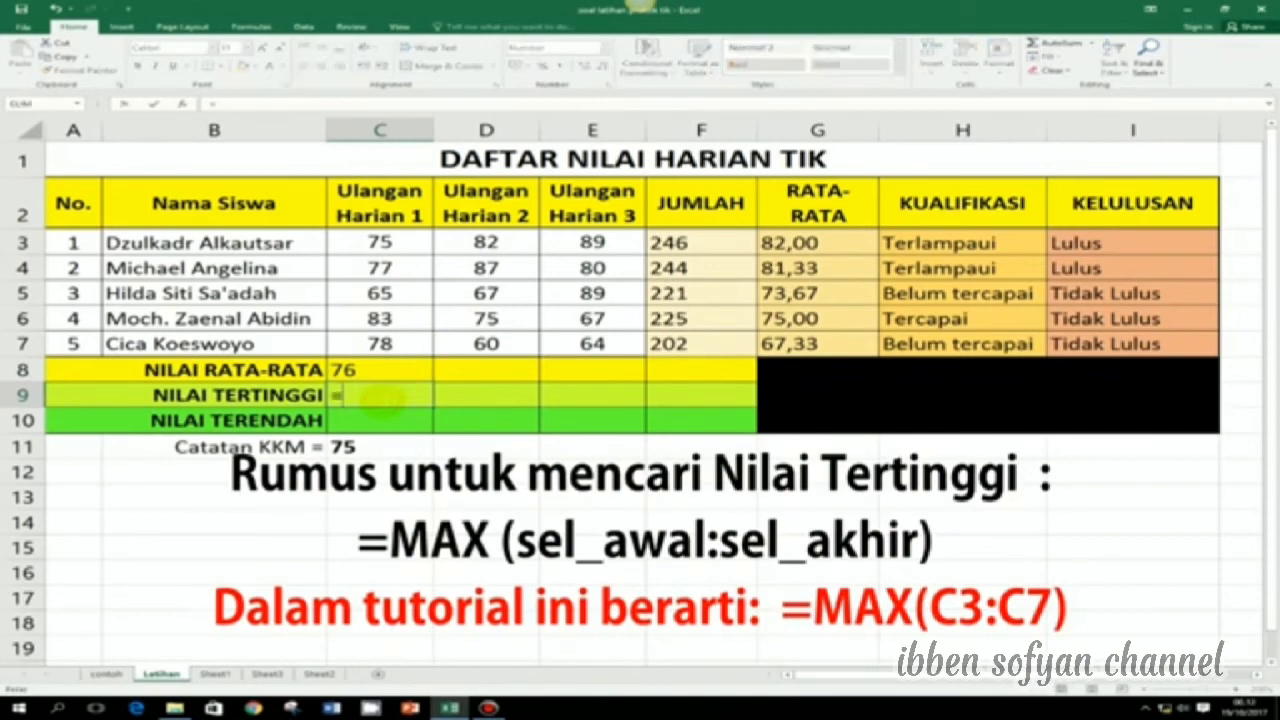
type("MA")
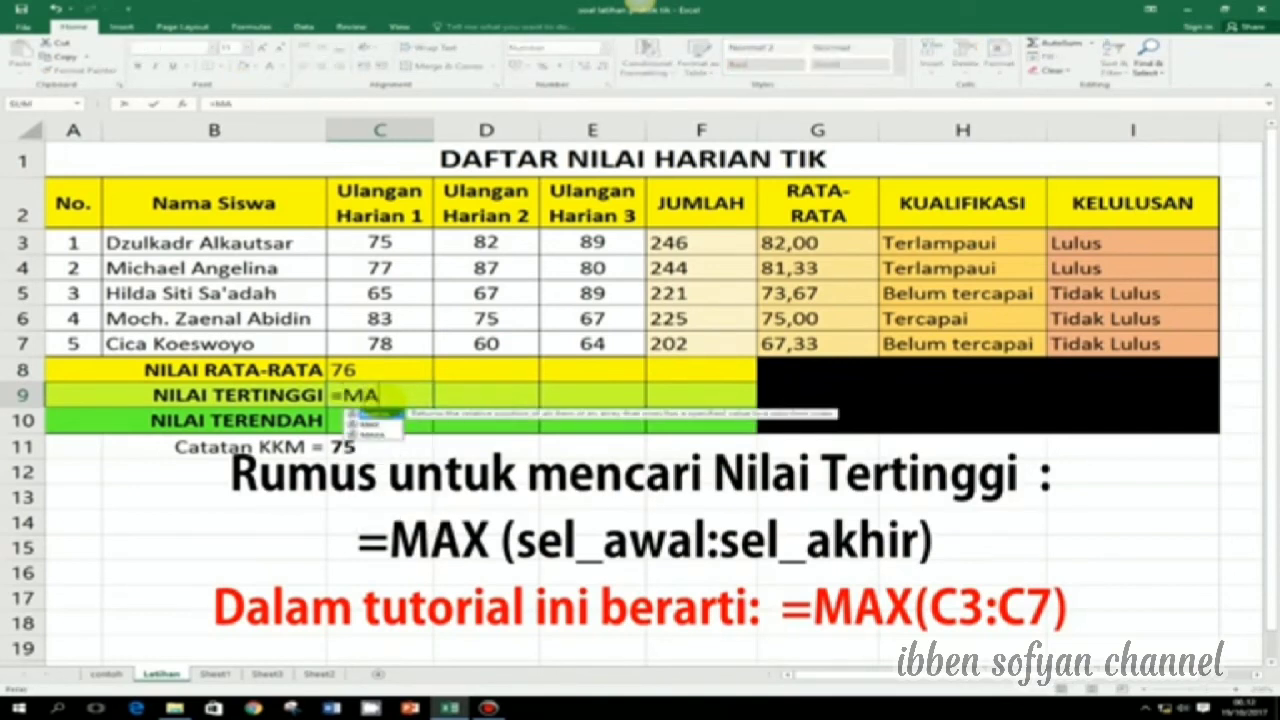
type("X(")
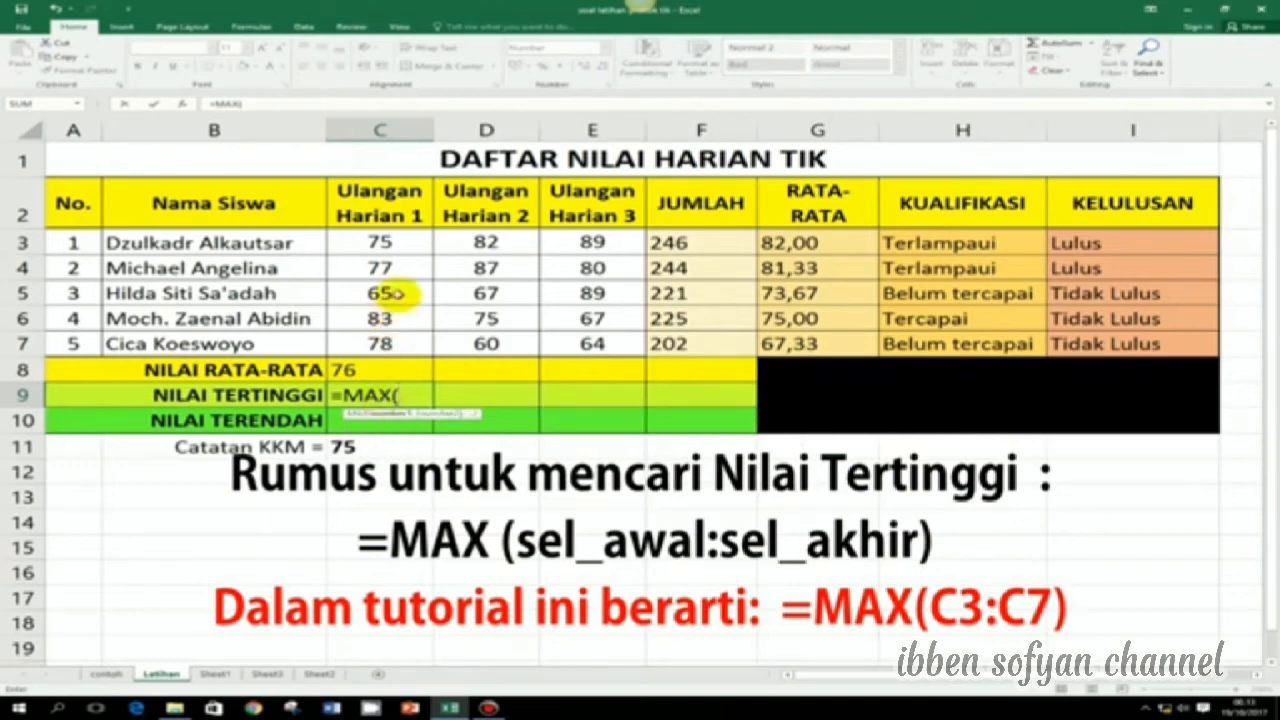
left_click_drag(385, 243, 380, 341)
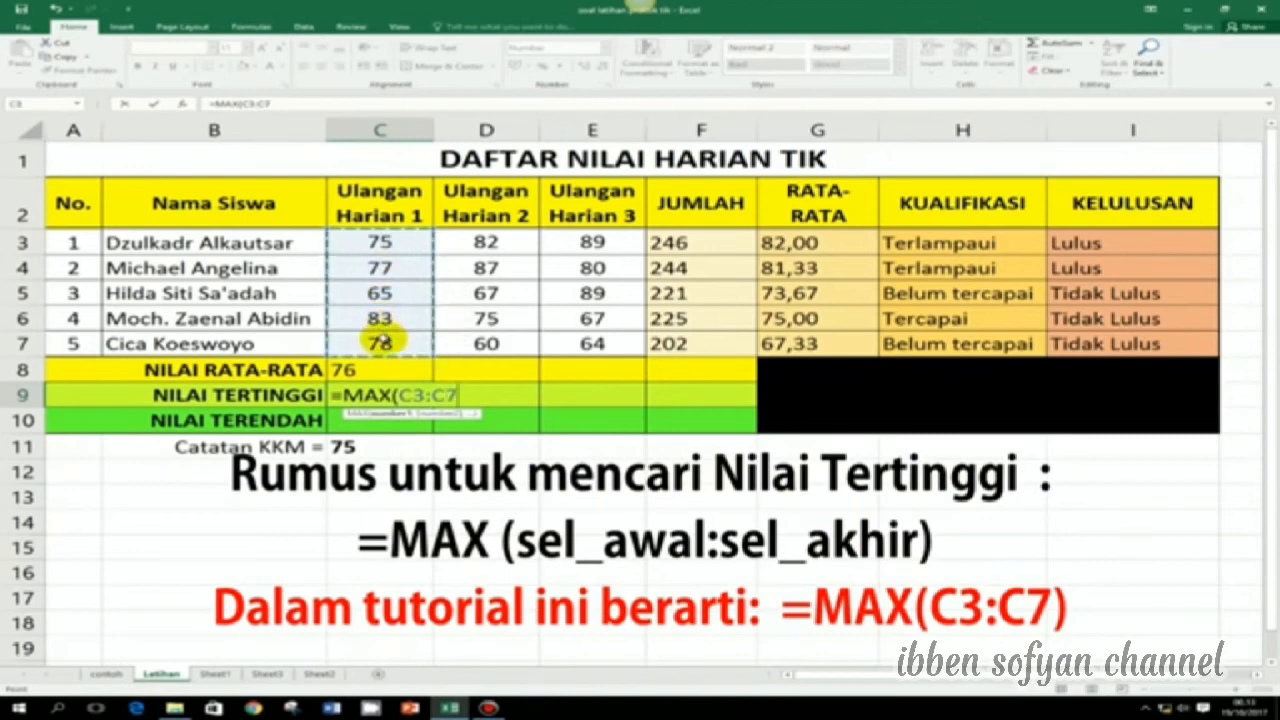
type(")")
key("Return")
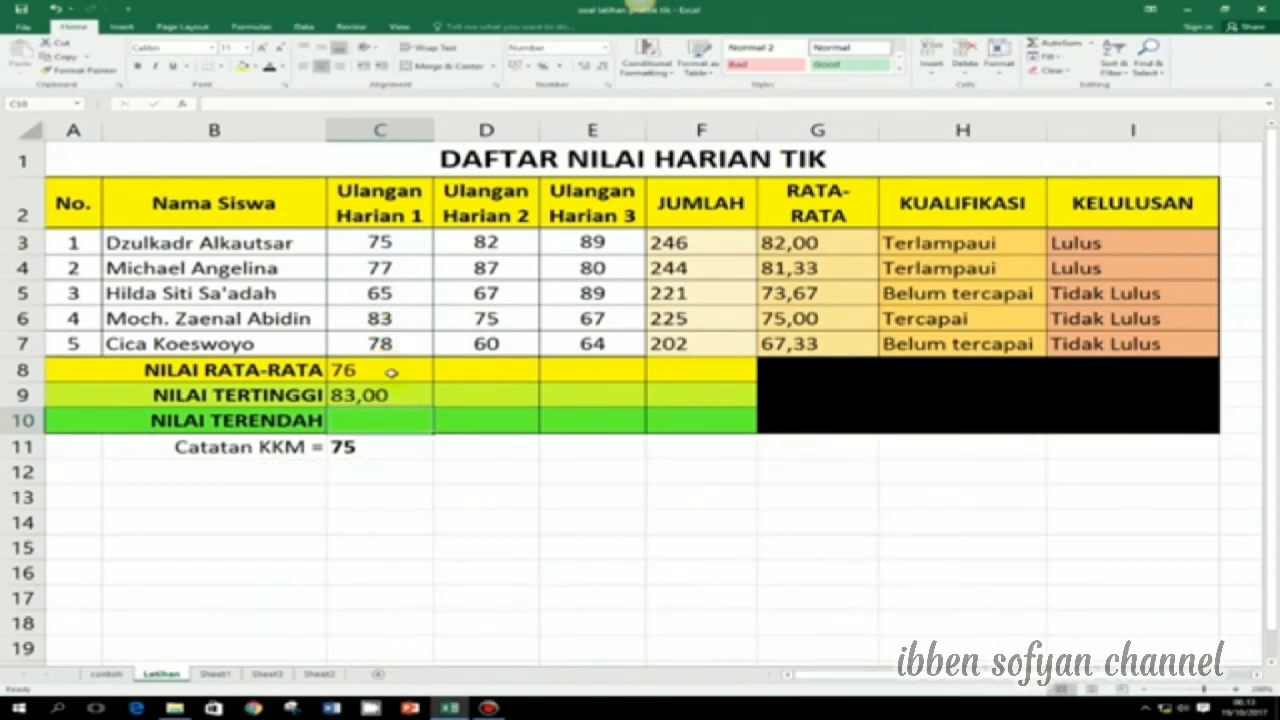
Step: Enter =MIN(C3:C7) in C10 to show the lowest score, 65,00
left_click(372, 423)
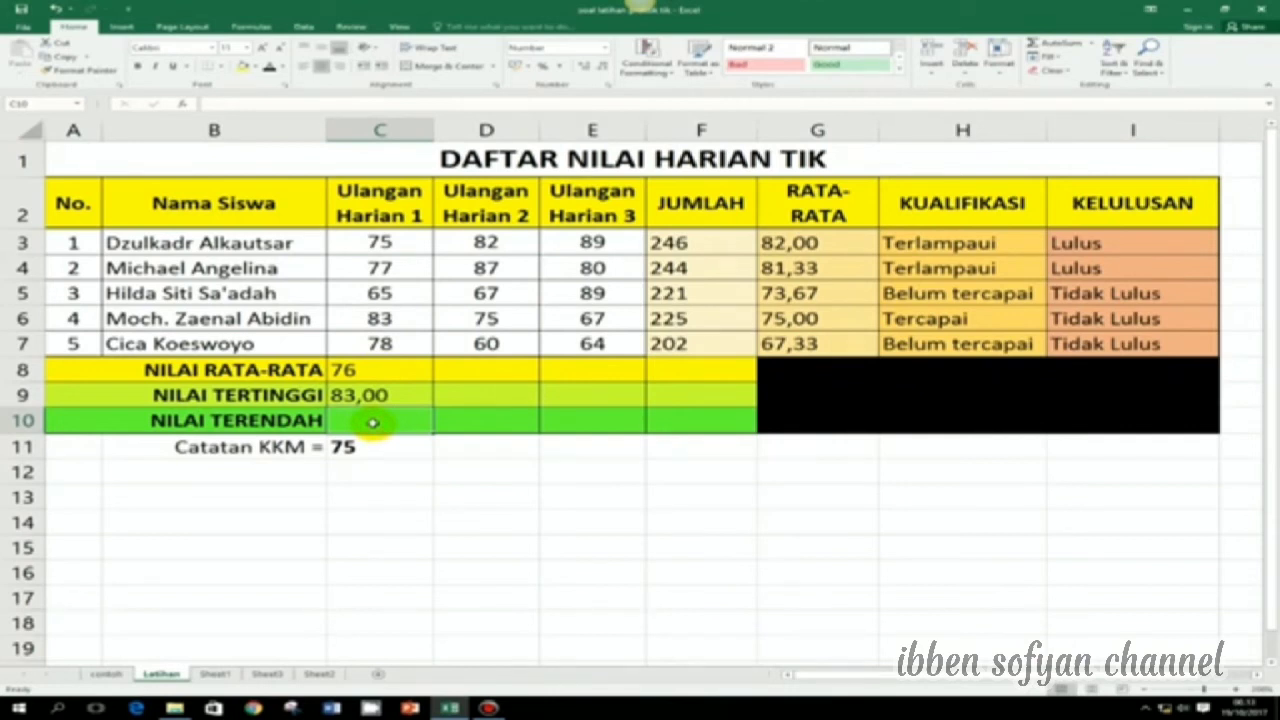
type("=")
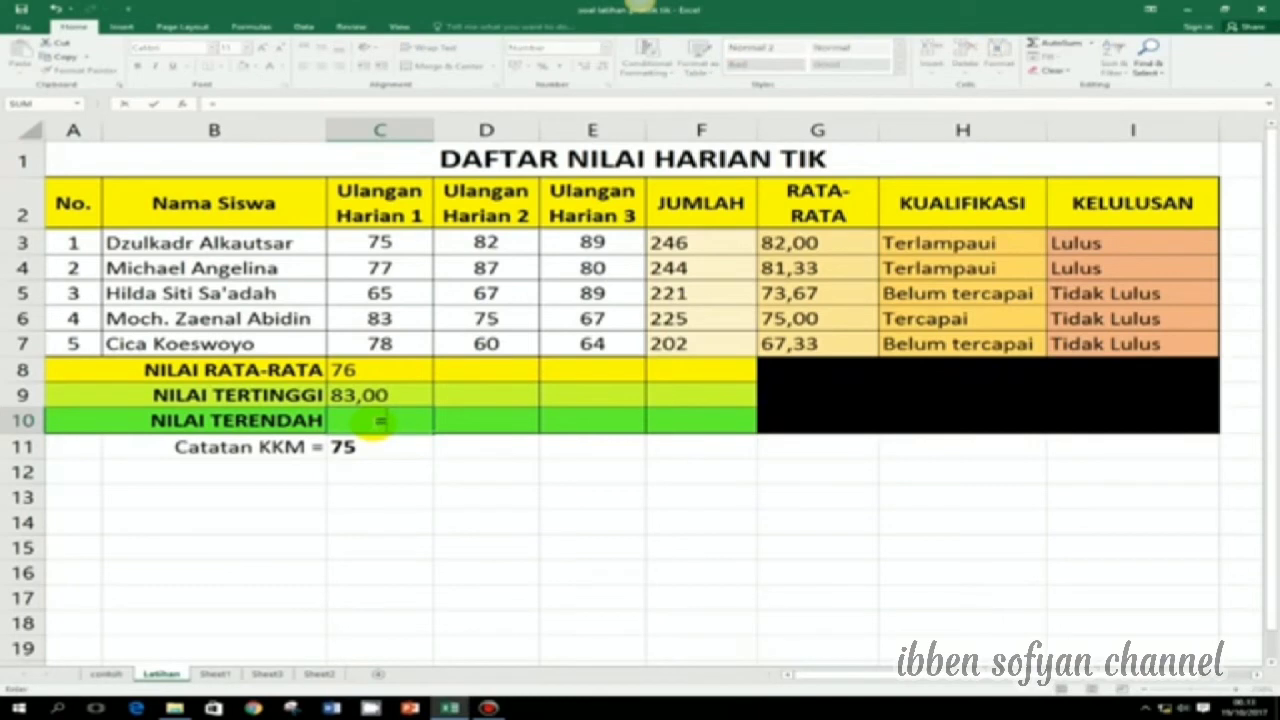
type("mi")
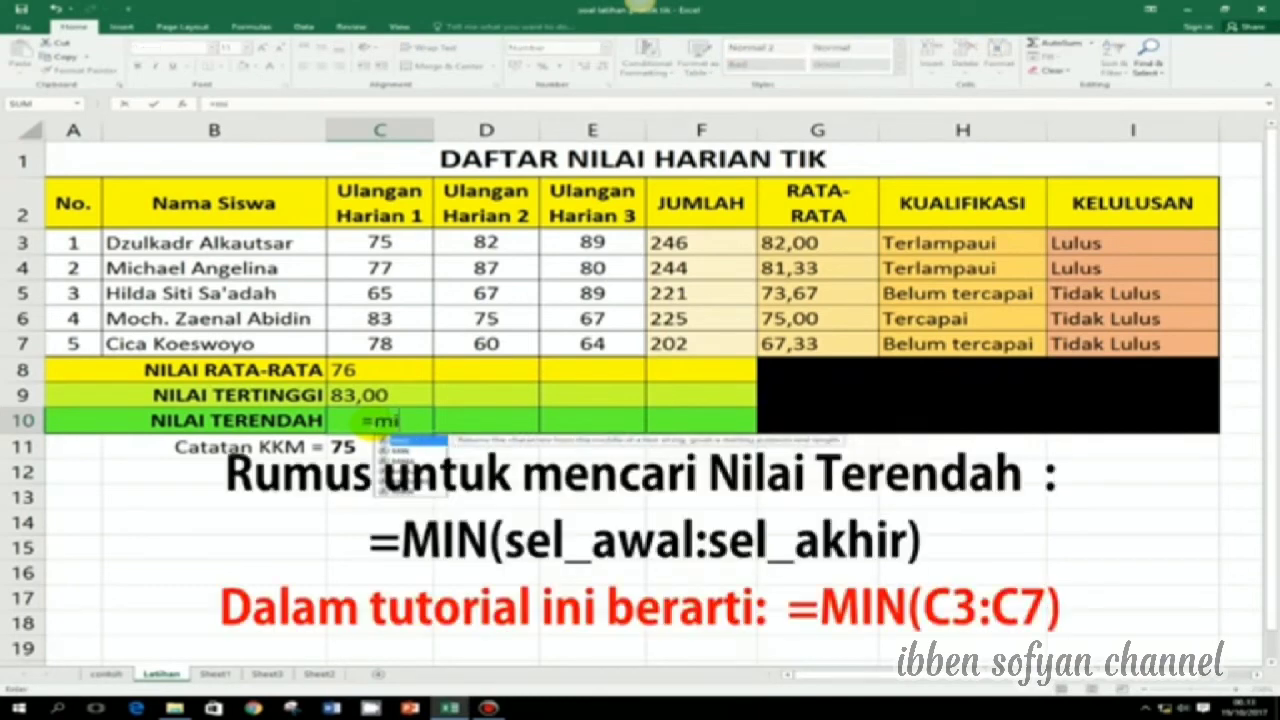
type("n")
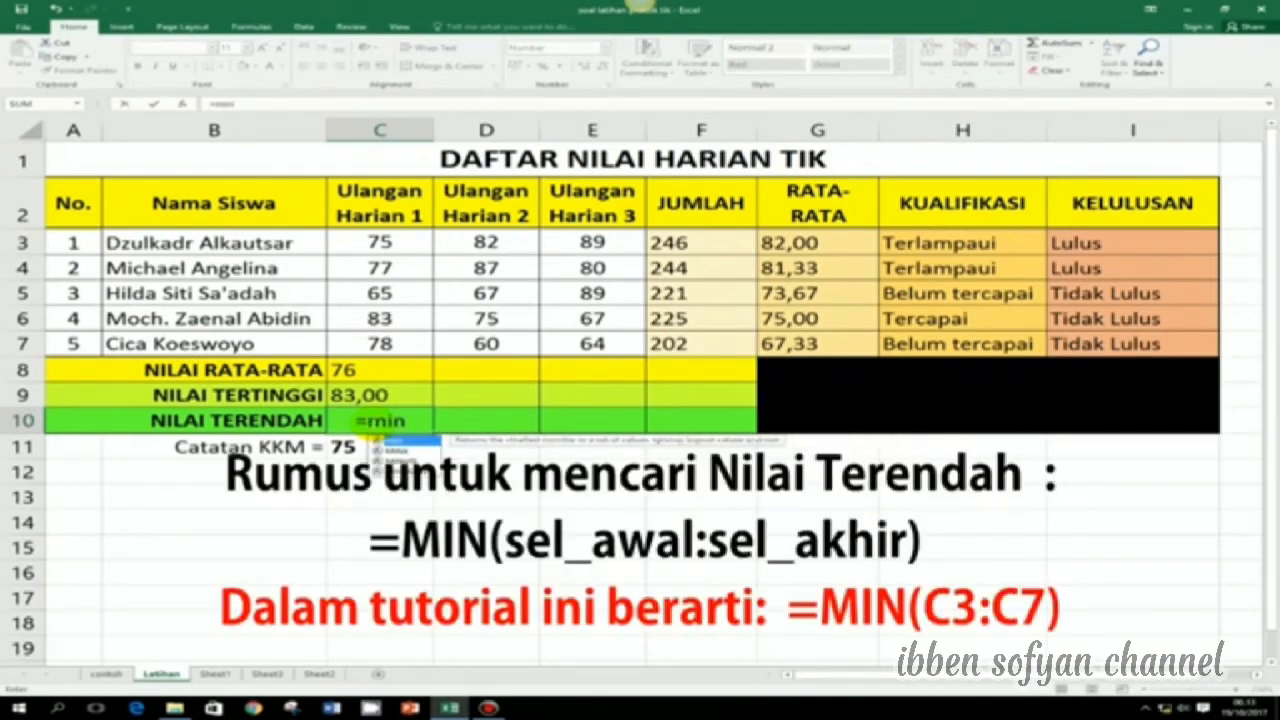
type("(")
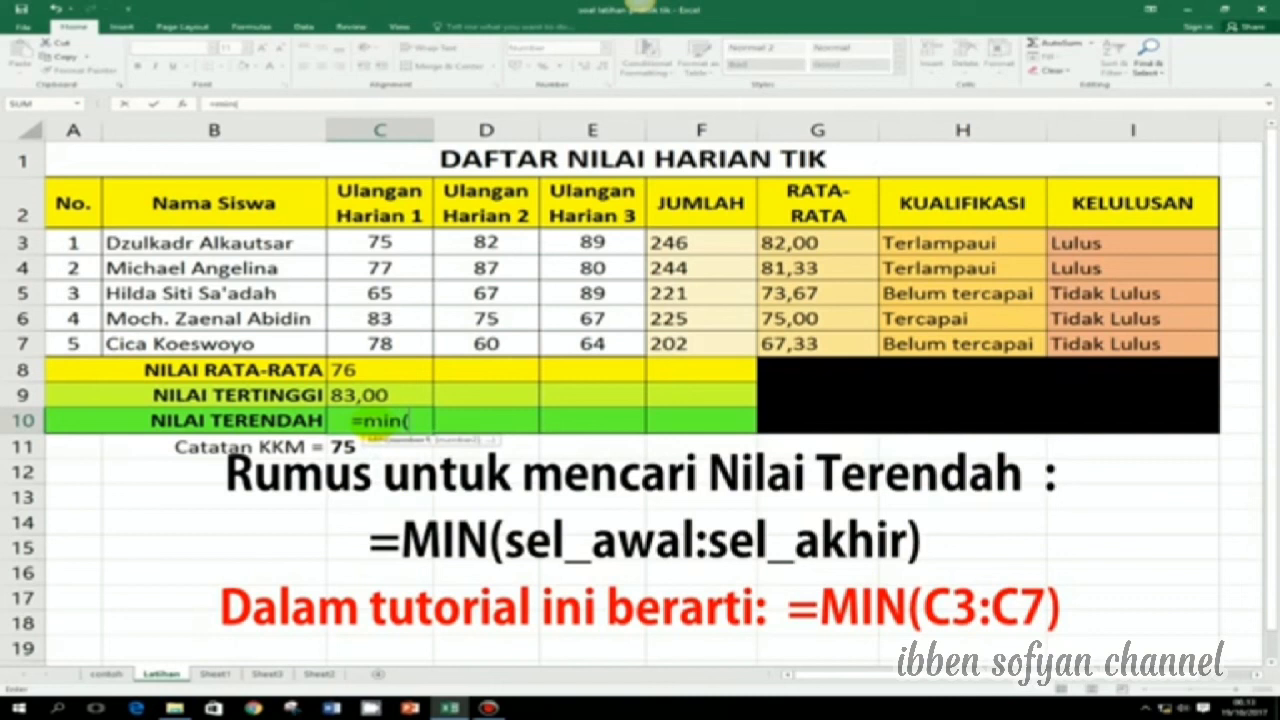
left_click_drag(376, 243, 381, 332)
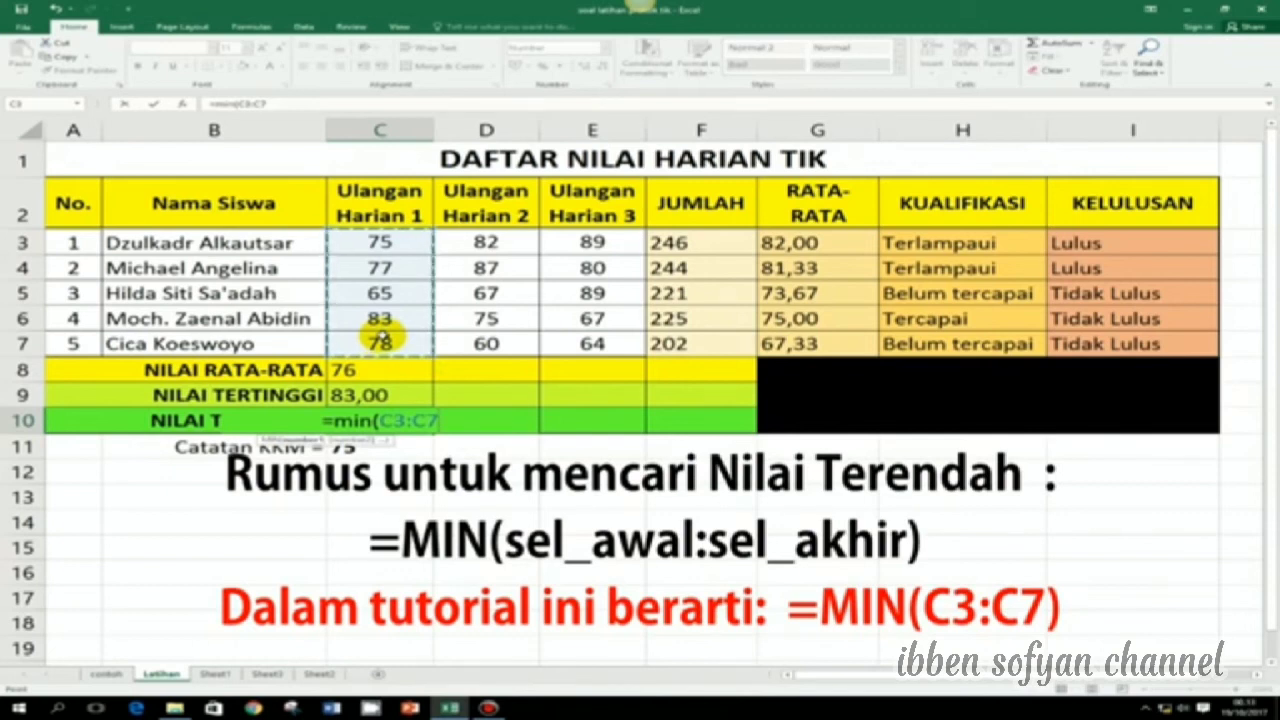
type(")")
key("Return")
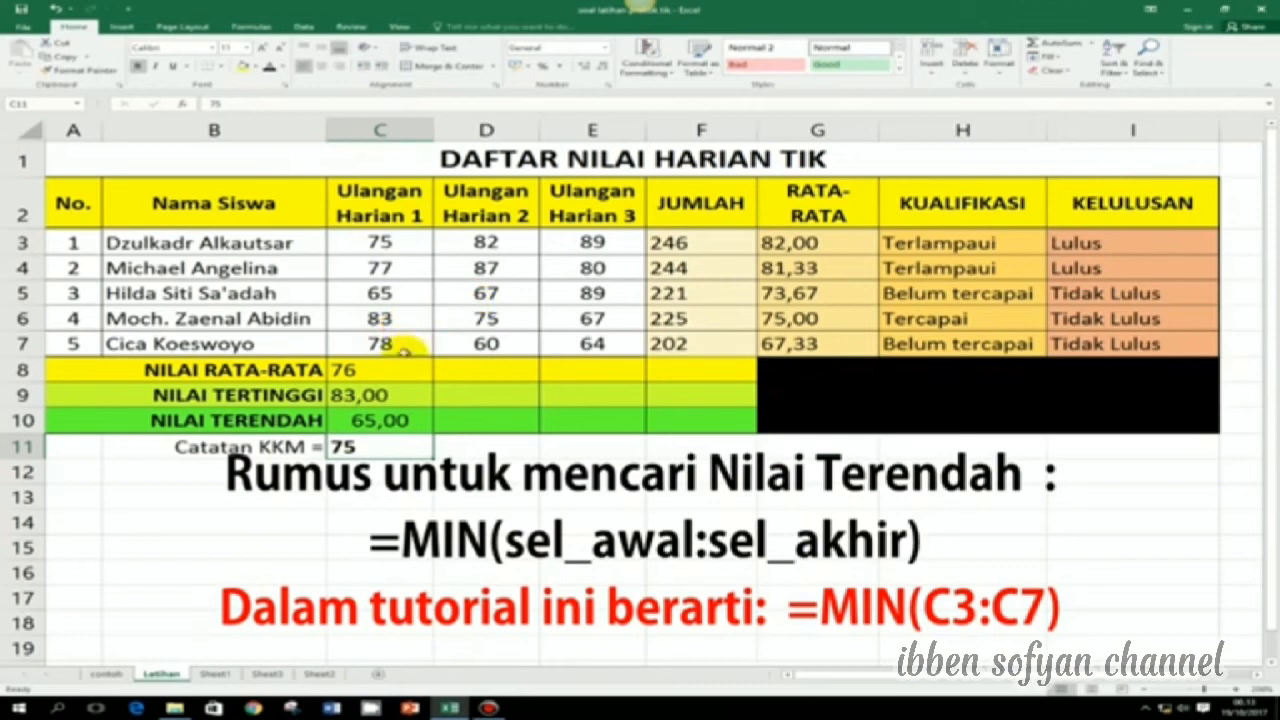
left_click_drag(380, 369, 380, 420)
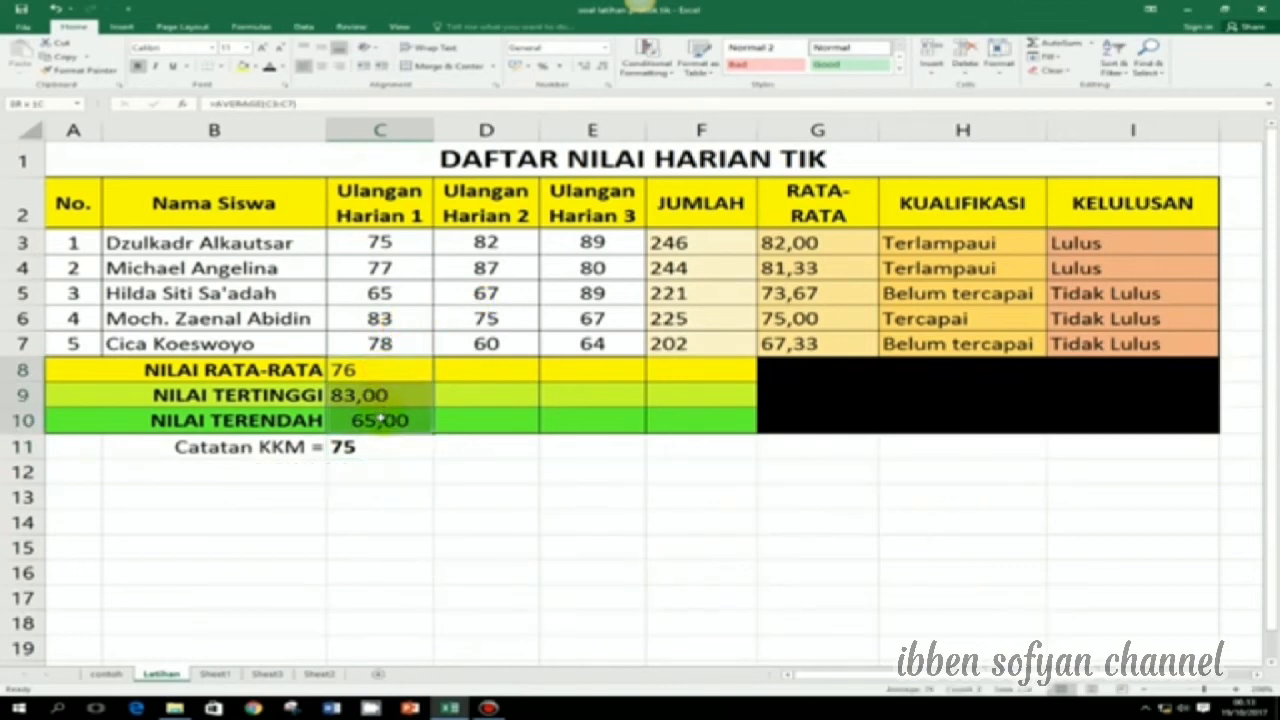
Step: Centre C8:C10 and show them with two decimals: 75,60, 83,00, 65,00
left_click(320, 66)
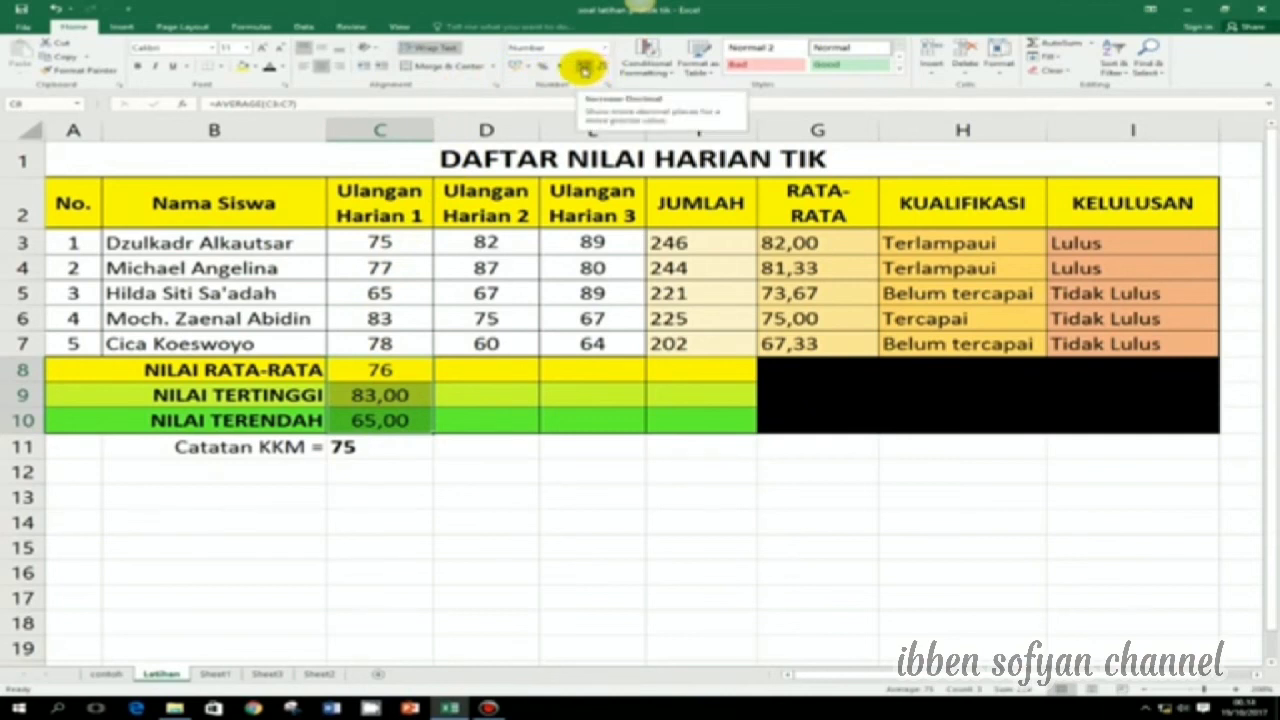
left_click(583, 68)
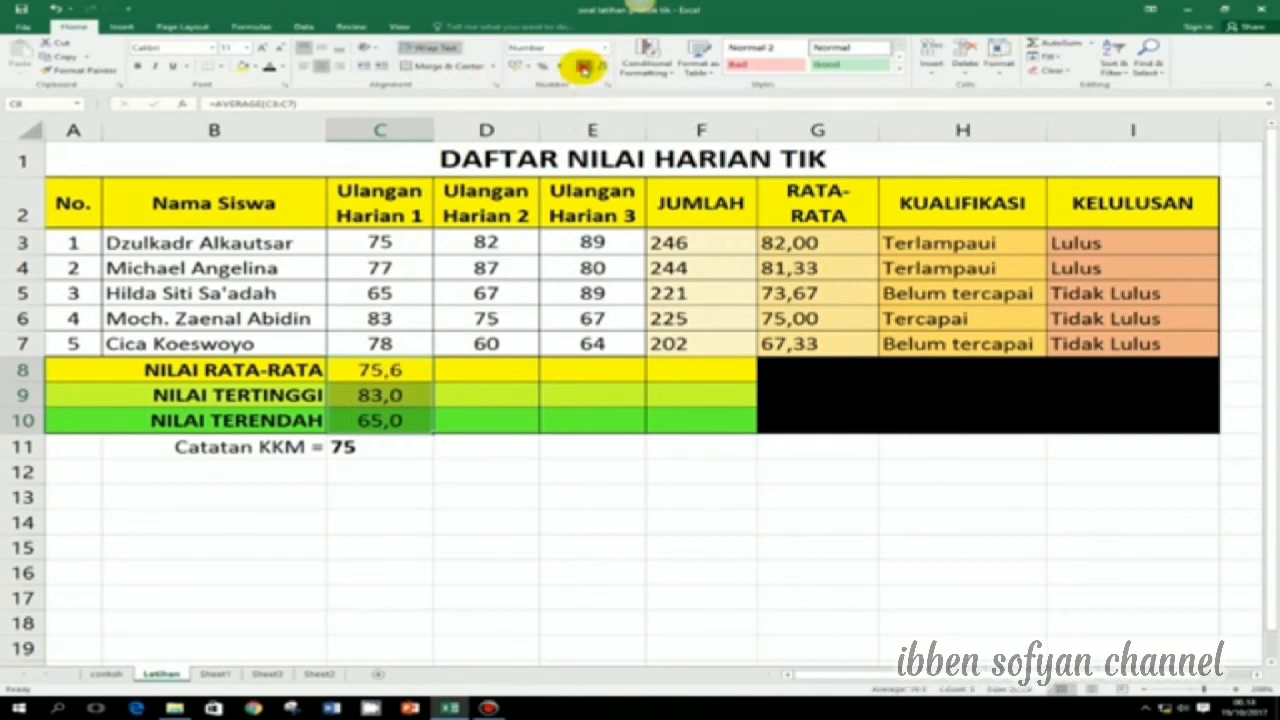
left_click(583, 68)
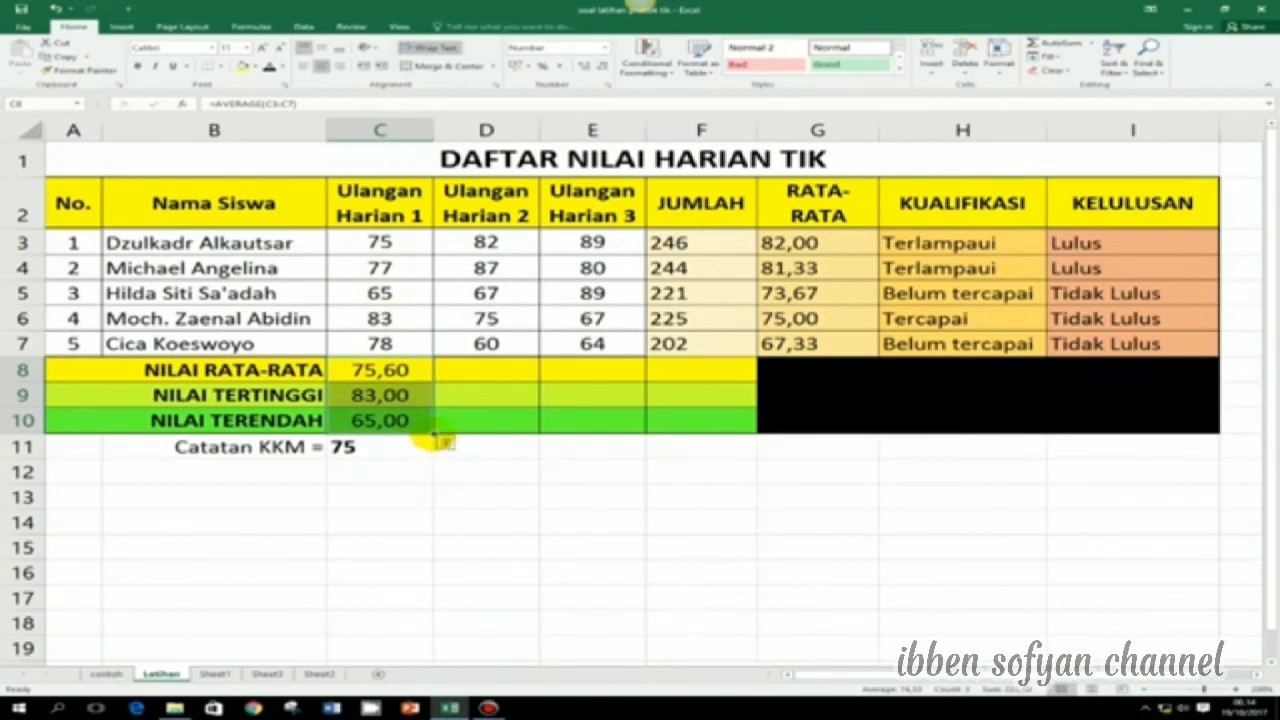
Step: Fill the C8:C10 summary formulas right through column F
left_click_drag(437, 437, 636, 440)
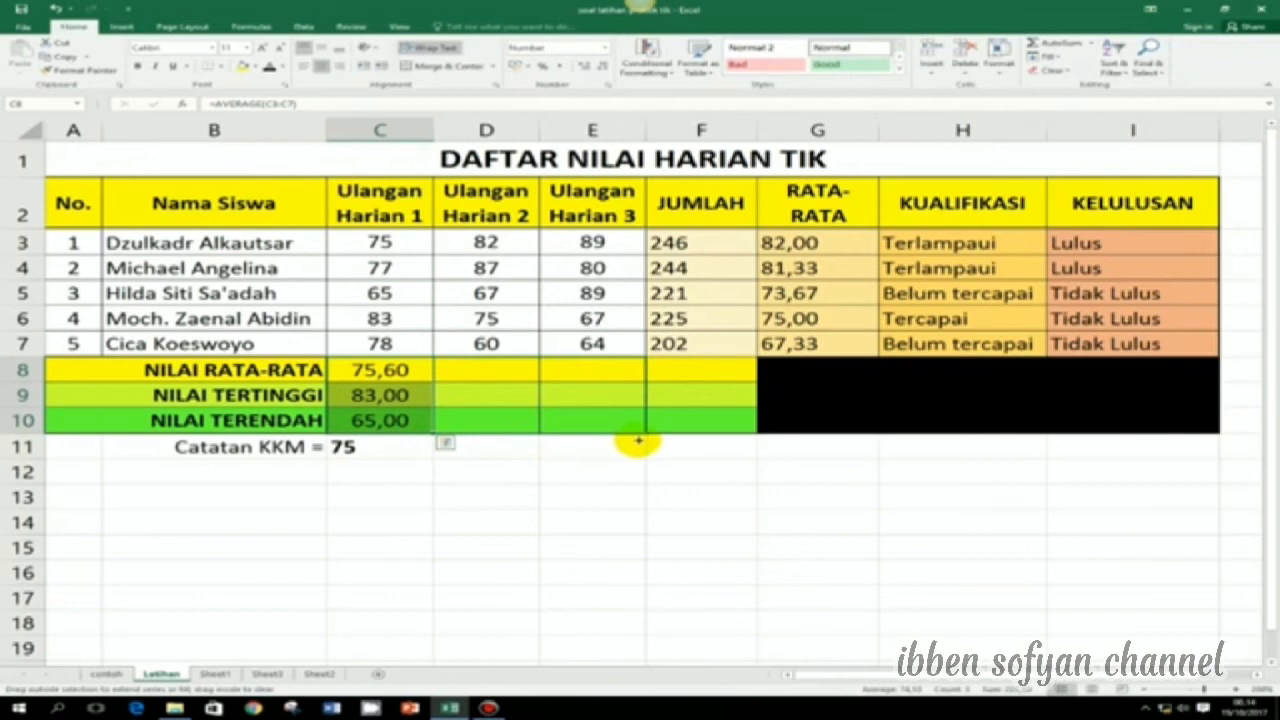
left_click_drag(637, 440, 737, 440)
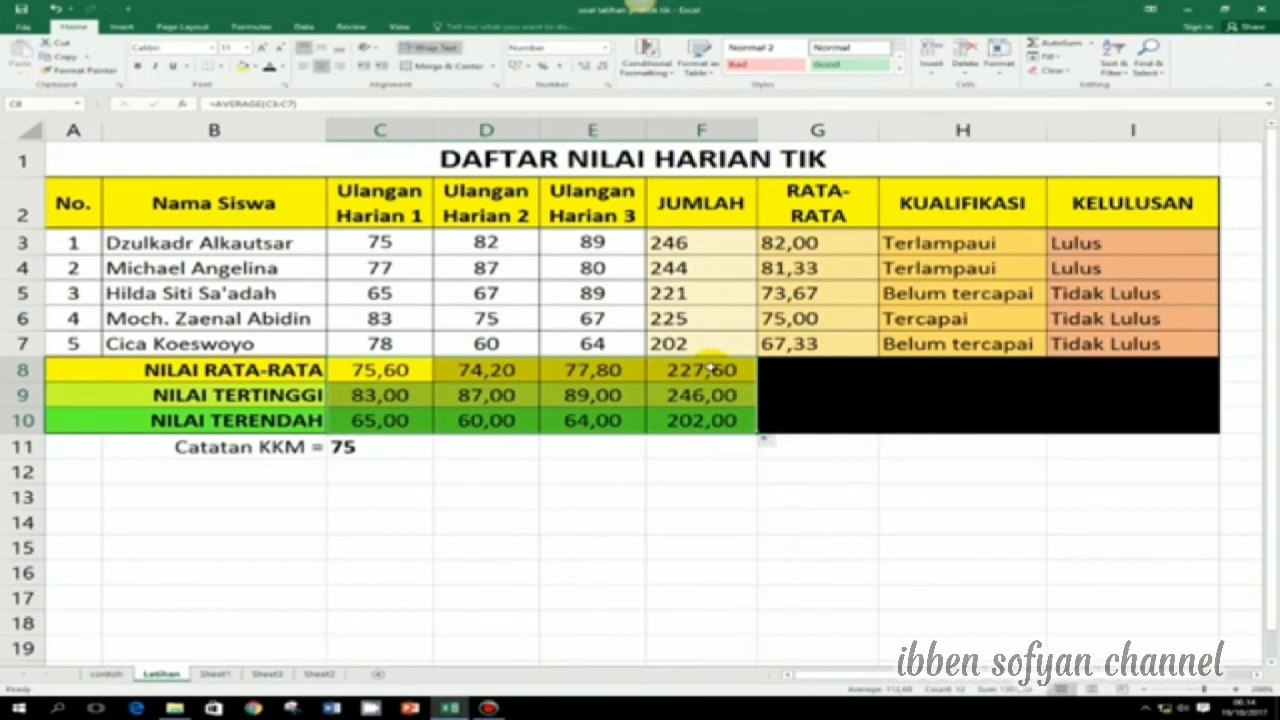
left_click_drag(707, 370, 707, 420)
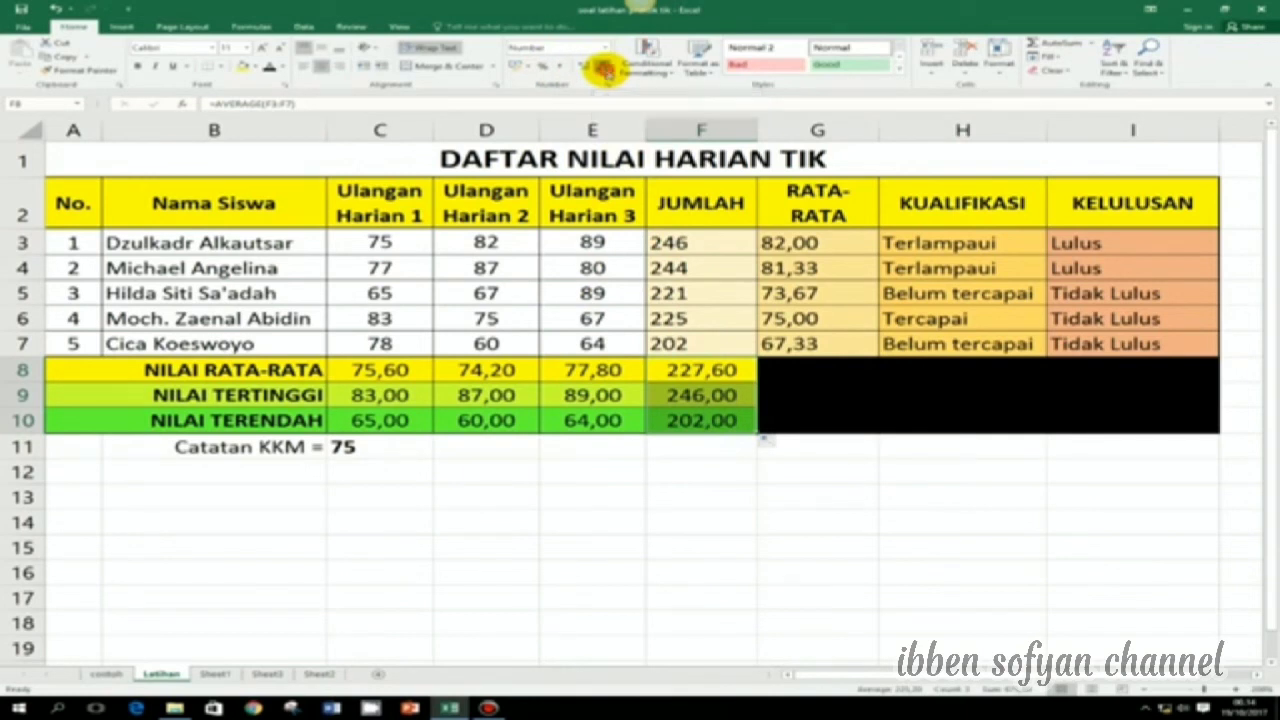
Step: Round F8:F10 to whole numbers, then centre F3:F10 and G3:G7
left_click(603, 68)
left_click(603, 68)
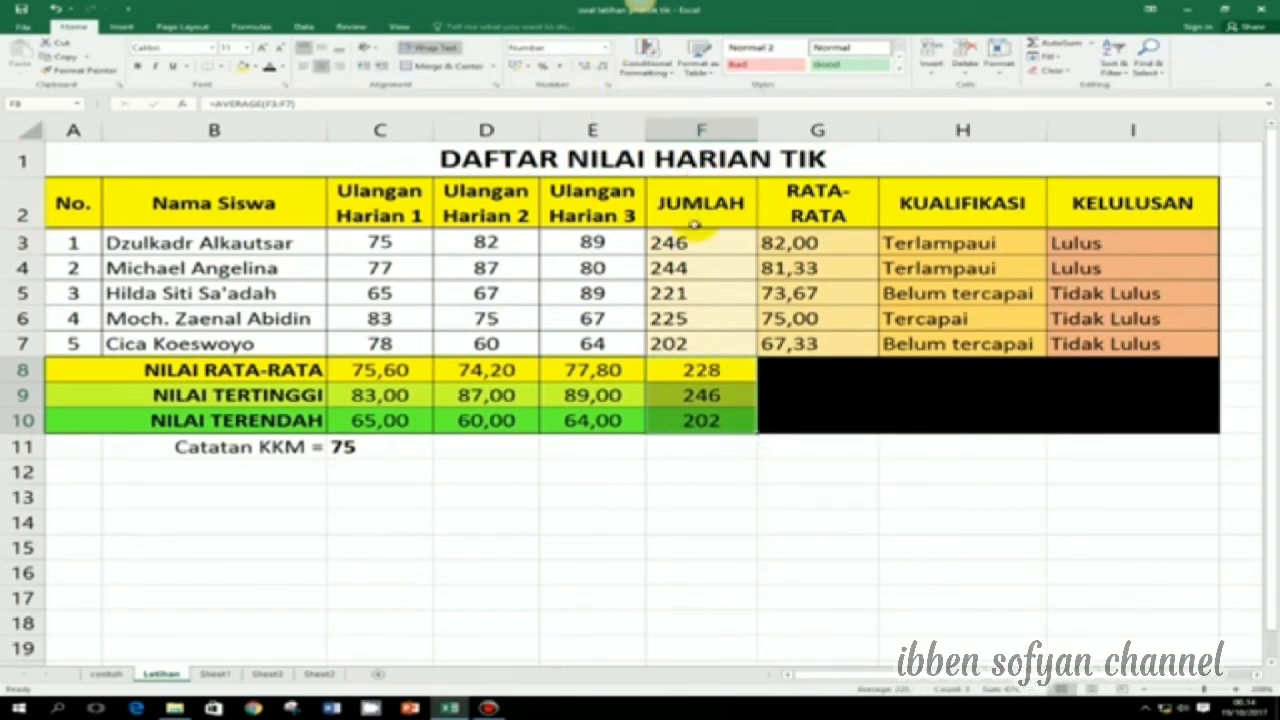
left_click_drag(700, 245, 702, 420)
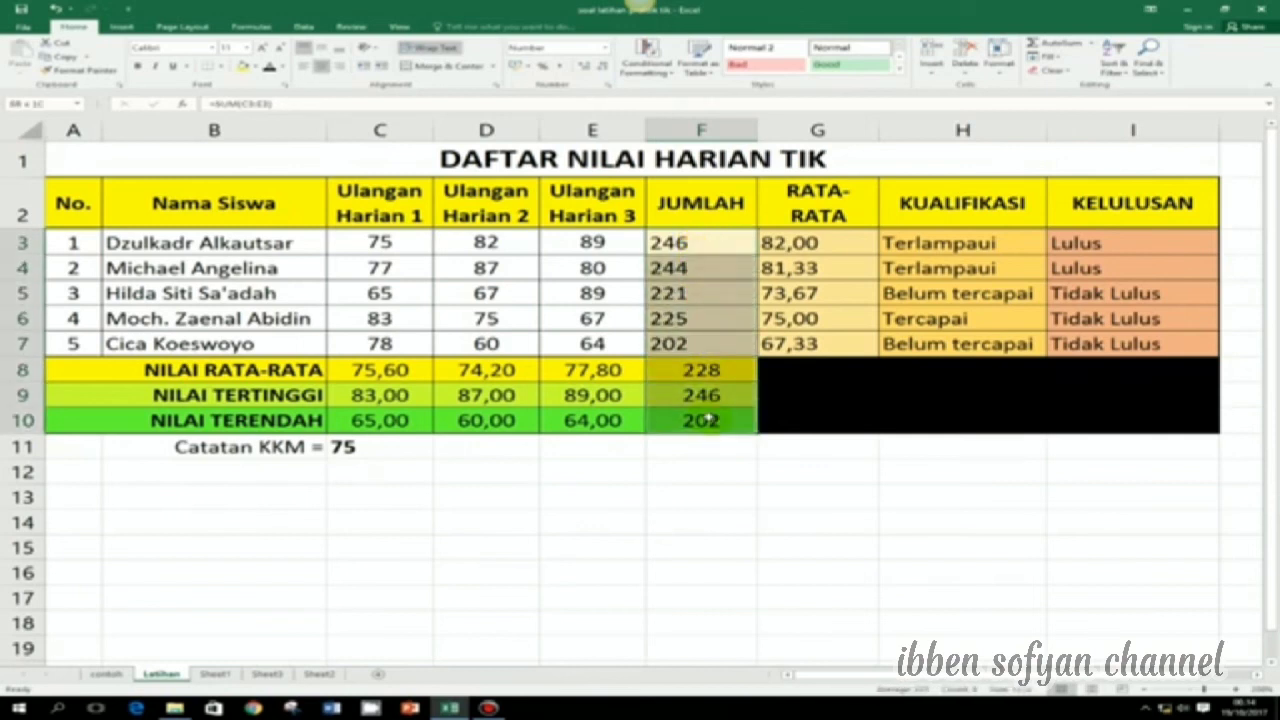
left_click(316, 70)
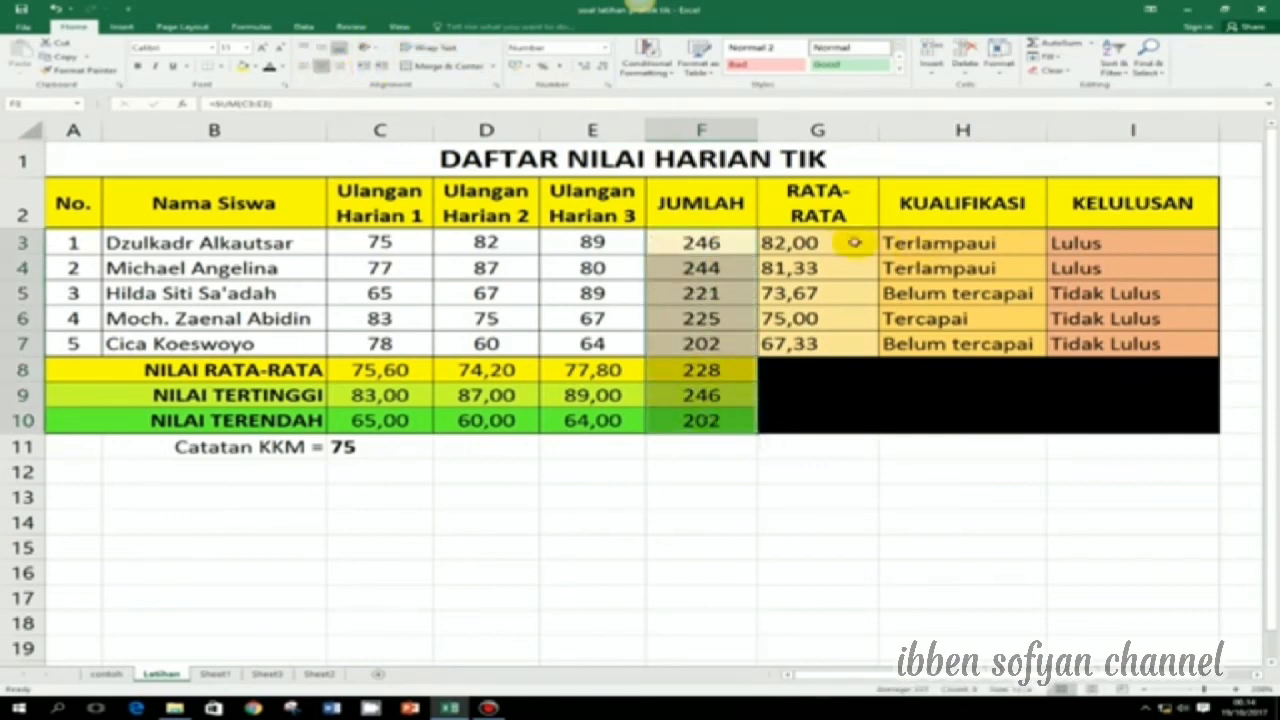
left_click_drag(810, 243, 830, 345)
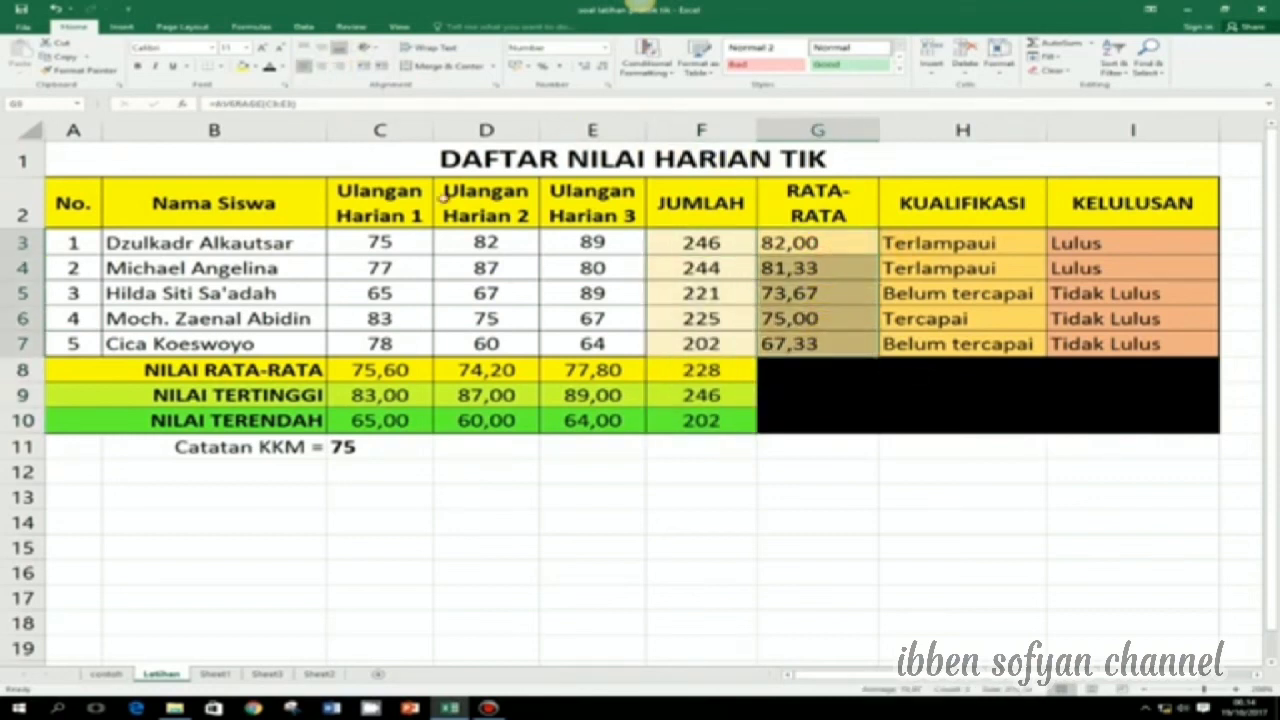
left_click(316, 70)
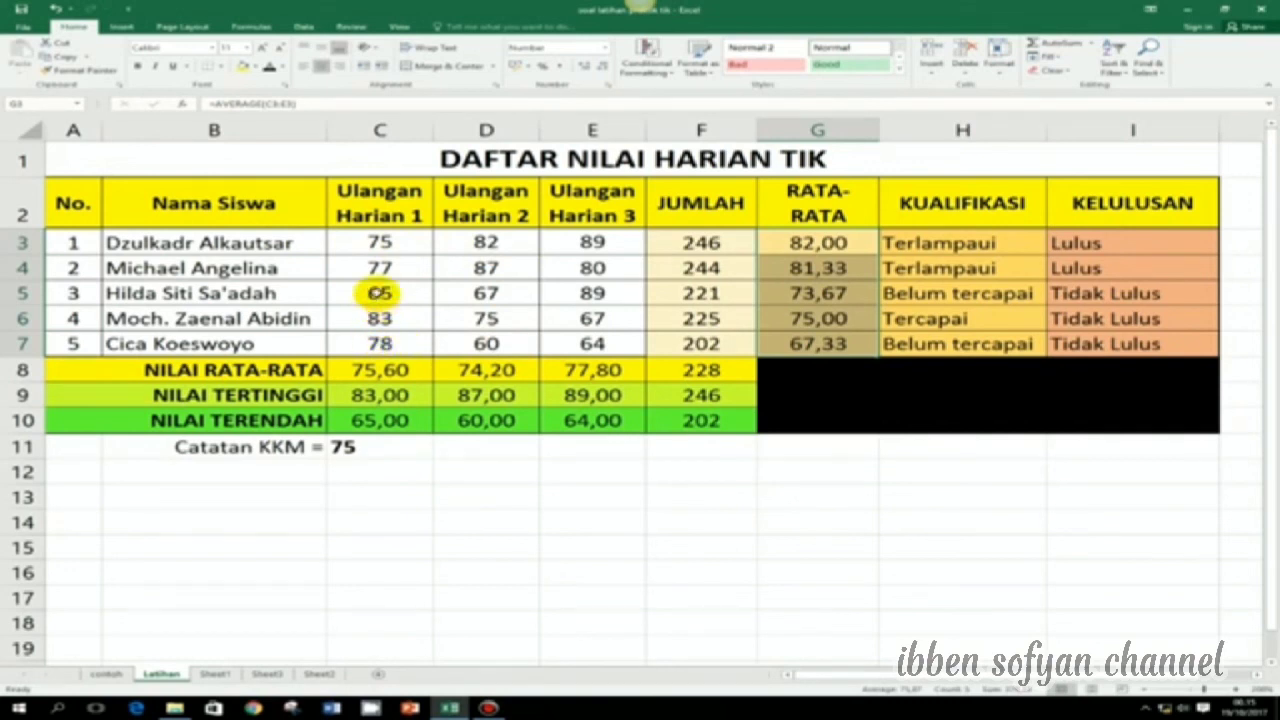
Step: Add a Less Than 75 red highlight rule to the scores in C3:E7
mouse_move(353, 241)
left_mouse_down()
mouse_move(537, 251)
mouse_move(586, 294)
mouse_move(577, 342)
left_mouse_up()
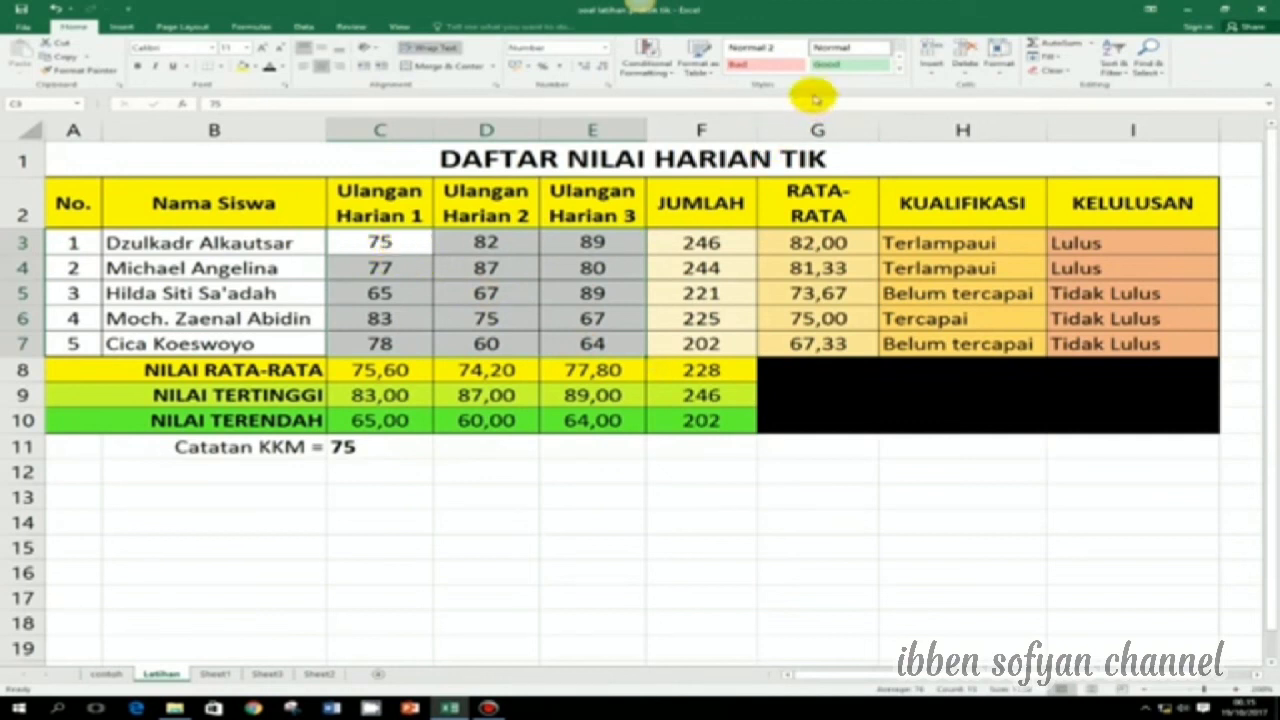
left_click(660, 65)
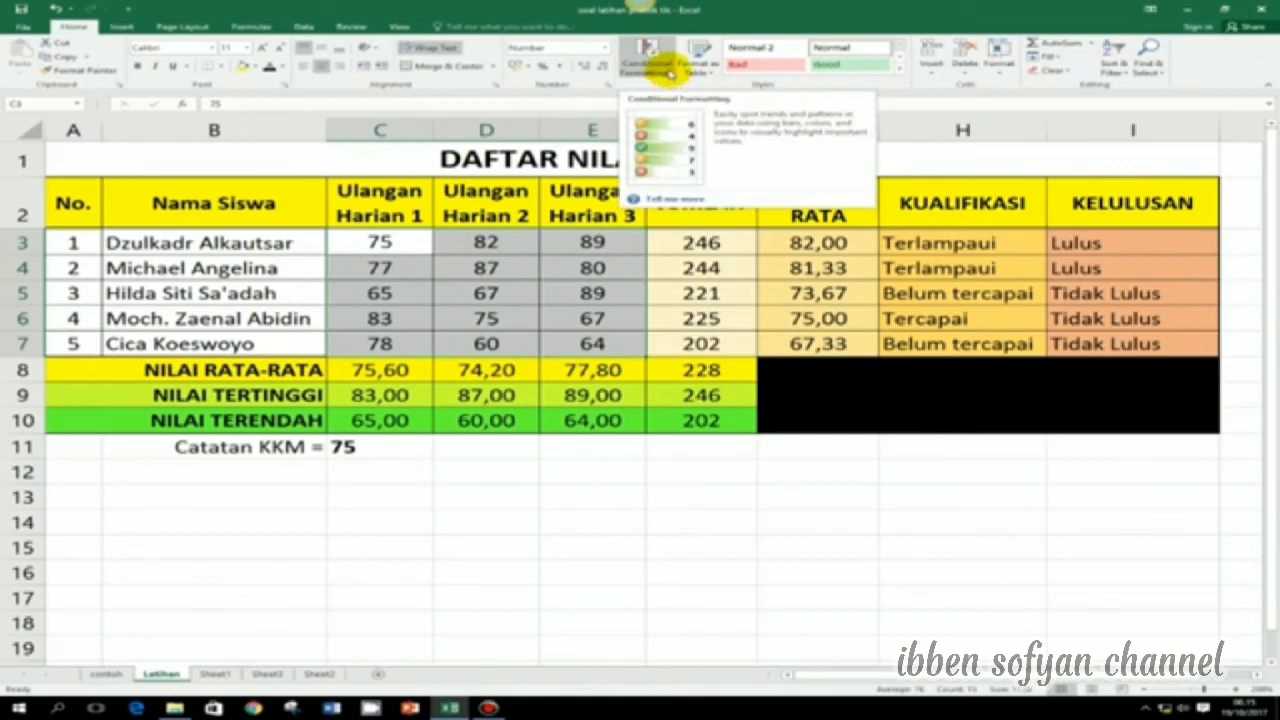
left_click(665, 72)
mouse_move(690, 92)
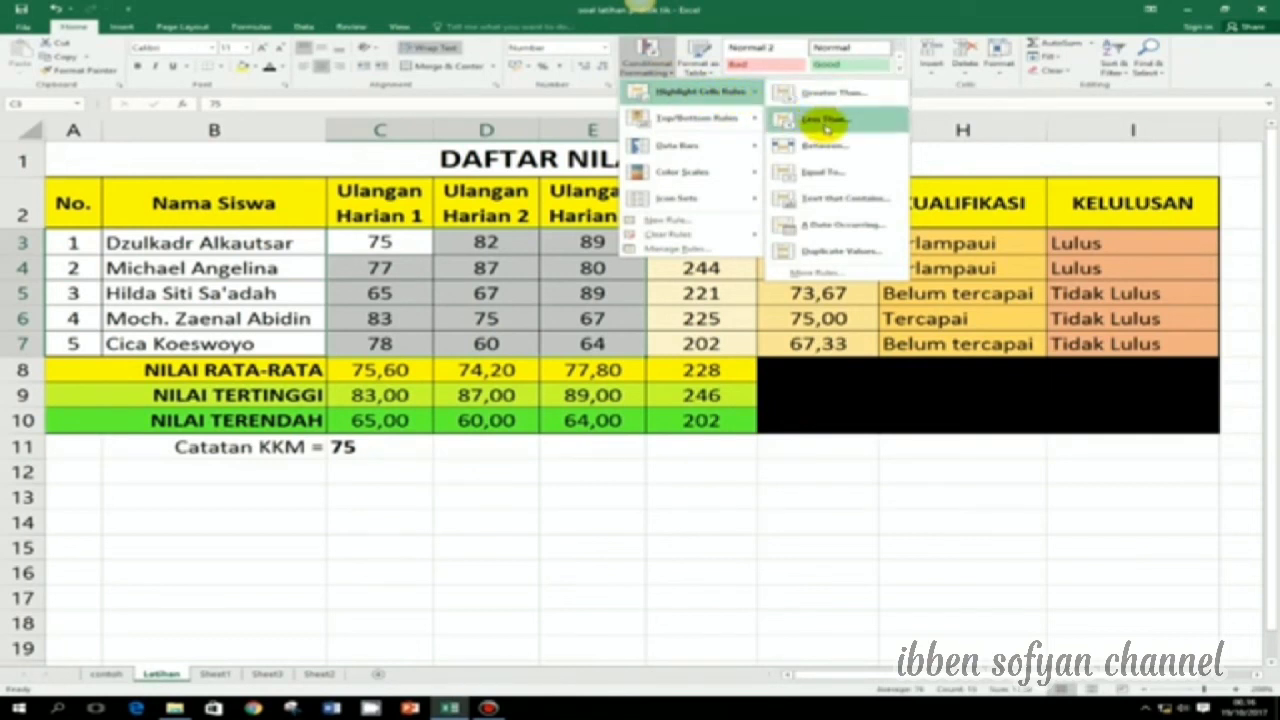
left_click(825, 122)
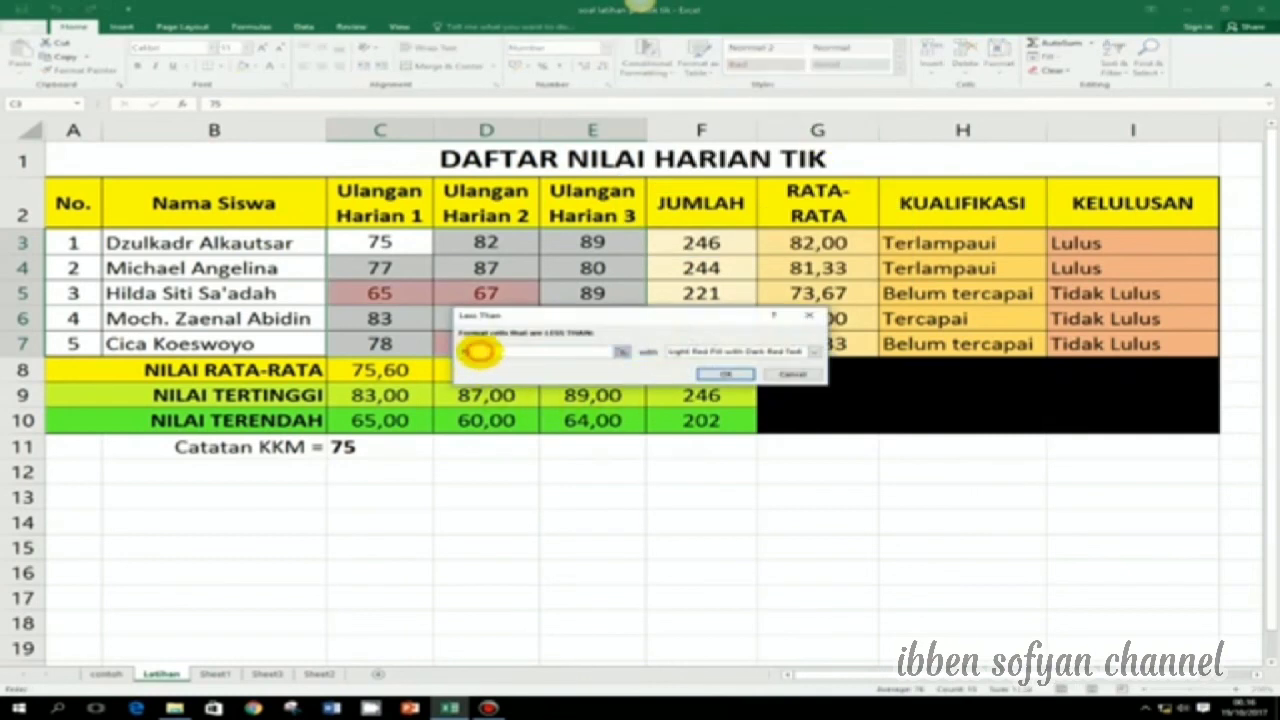
type("75")
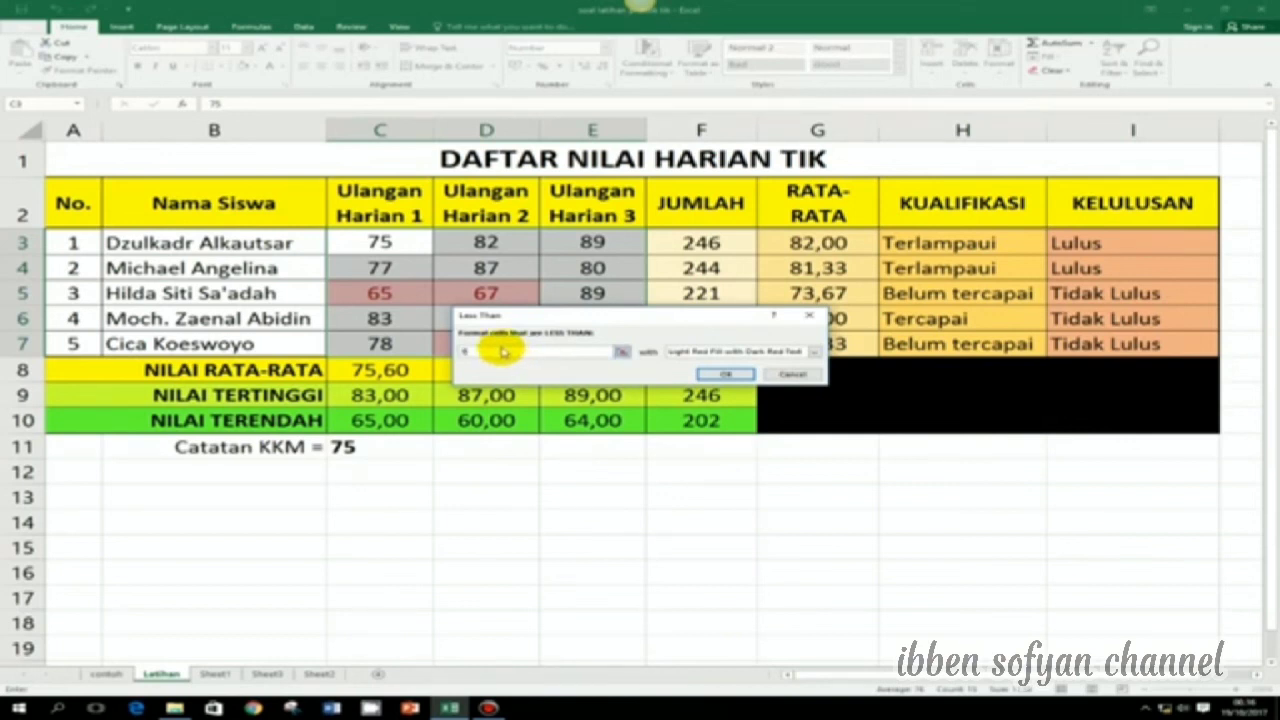
key("BackSpace")
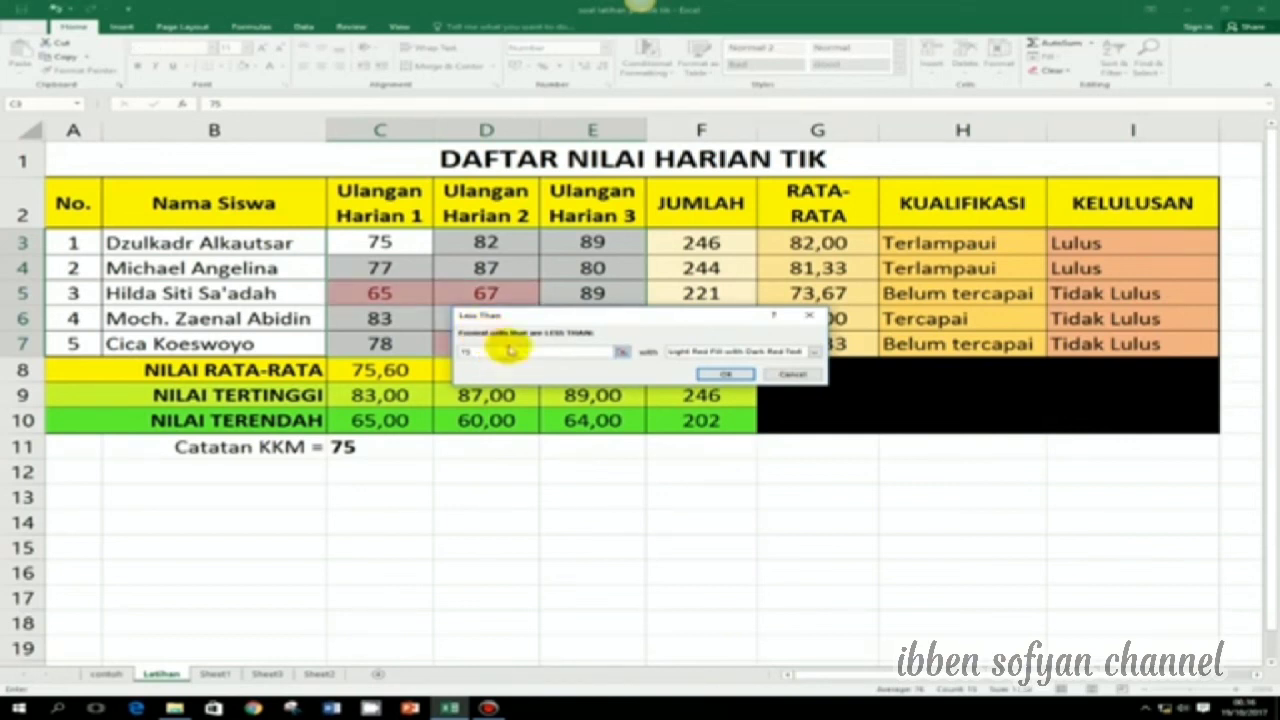
left_click(727, 376)
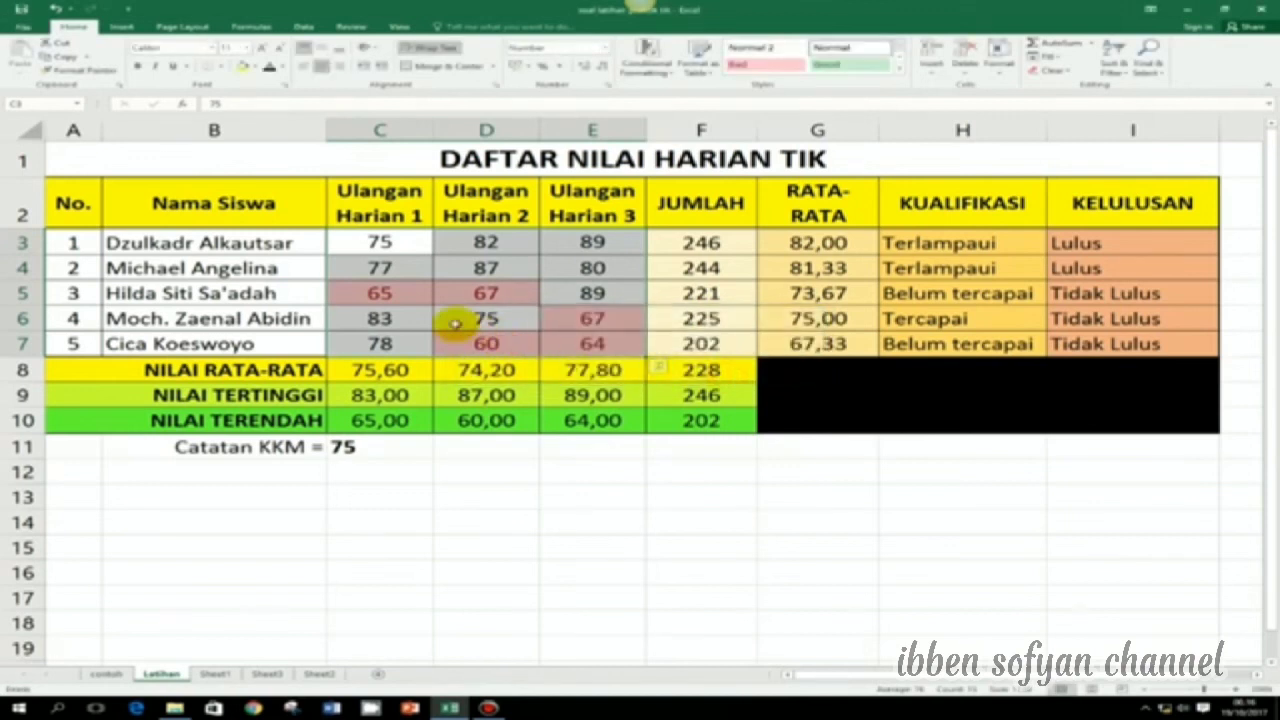
left_click(478, 488)
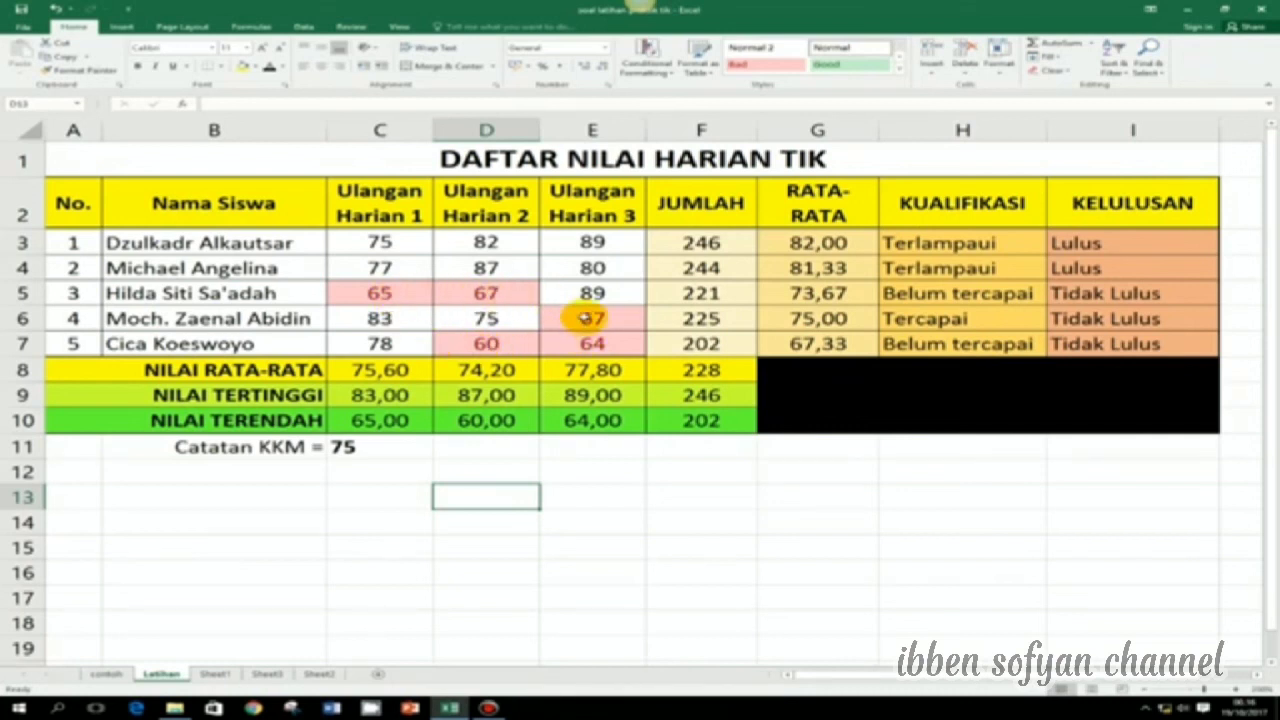
left_click(592, 547)
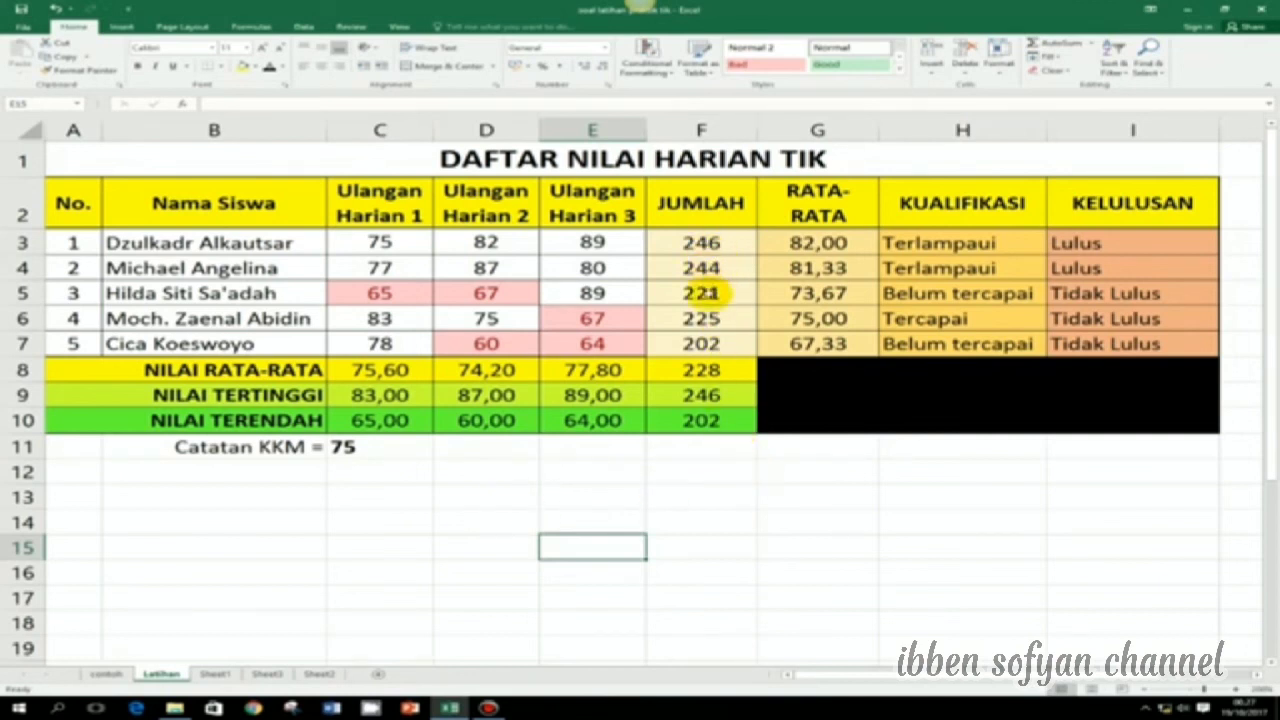
left_click_drag(700, 244, 705, 334)
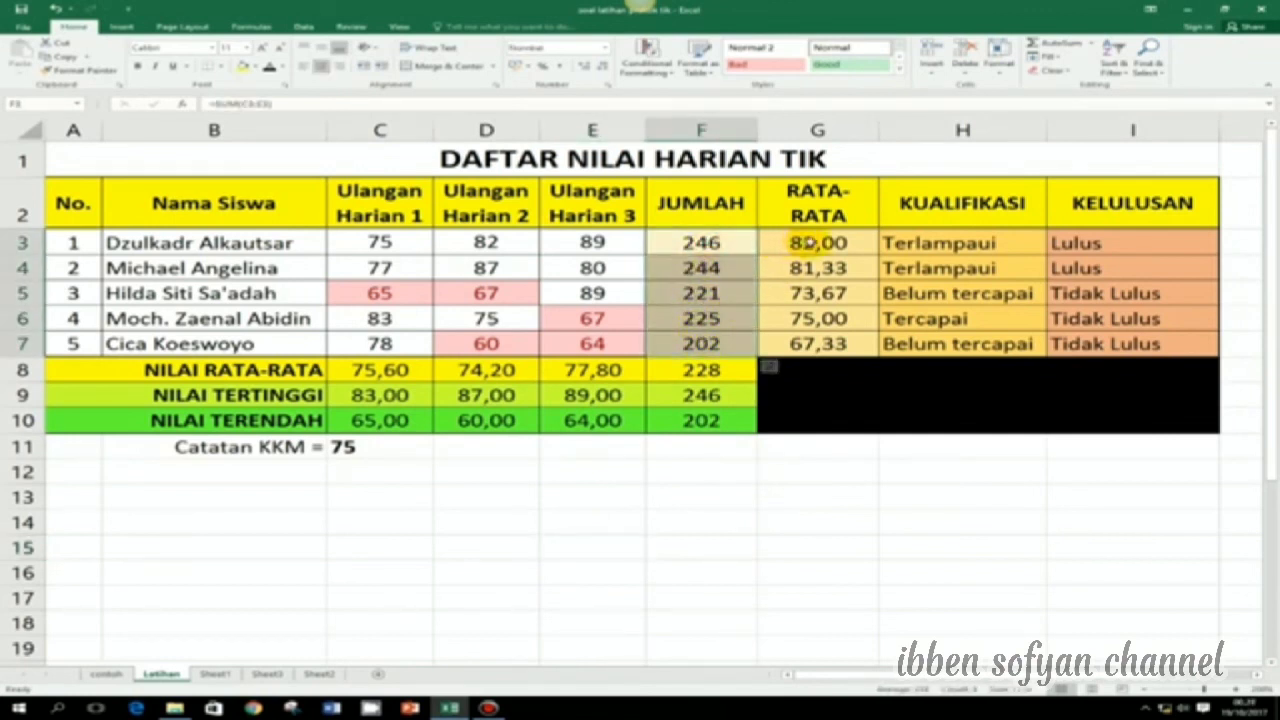
left_click_drag(803, 242, 818, 343)
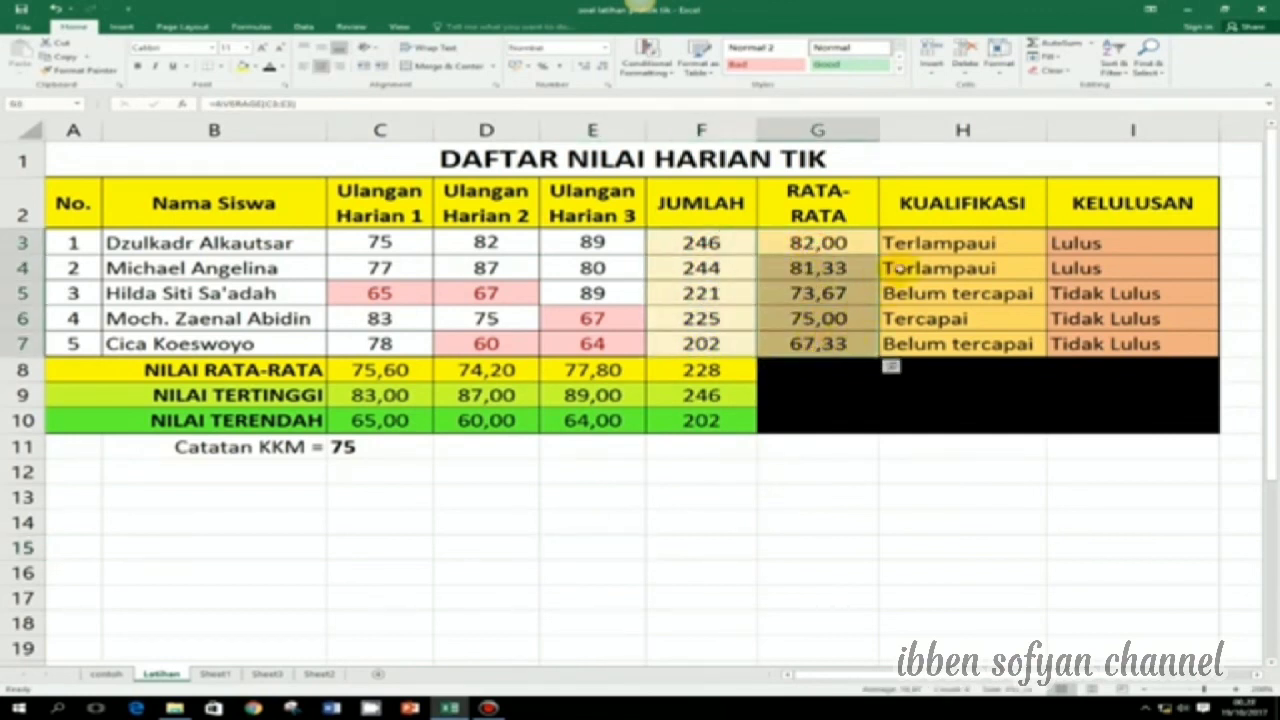
left_click(935, 245)
left_click_drag(940, 243, 962, 343)
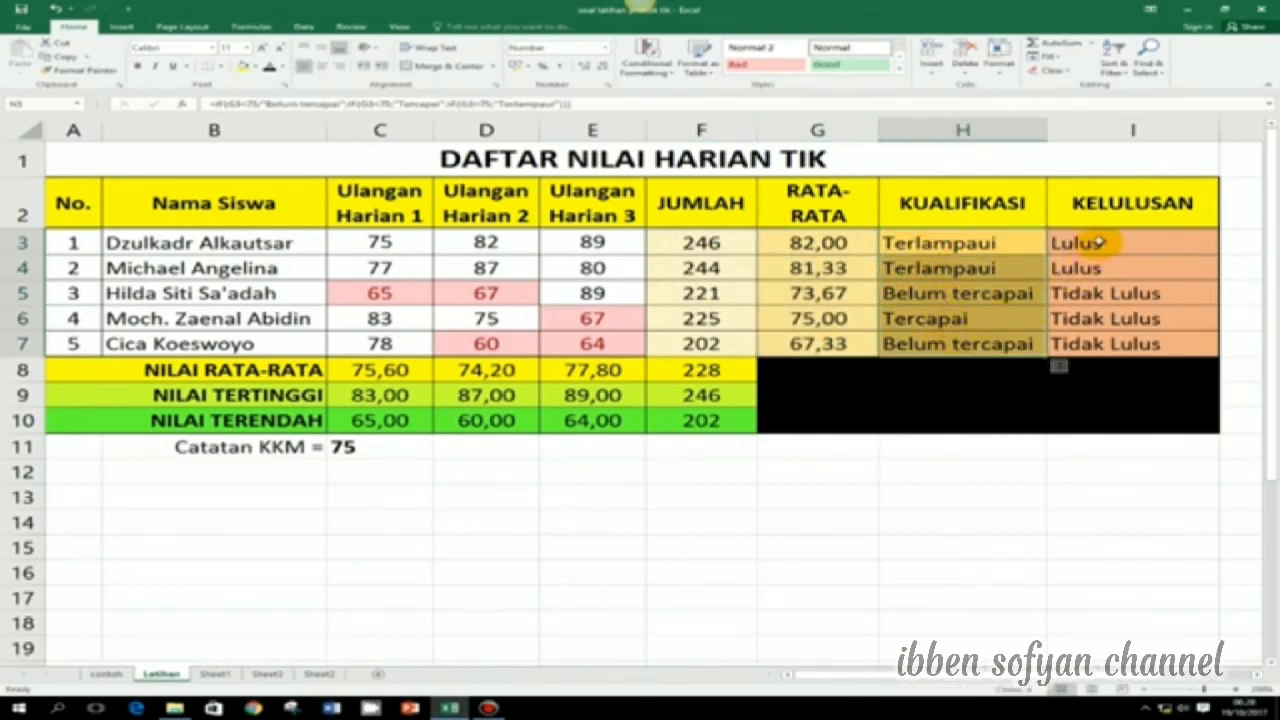
left_click_drag(1090, 240, 1105, 343)
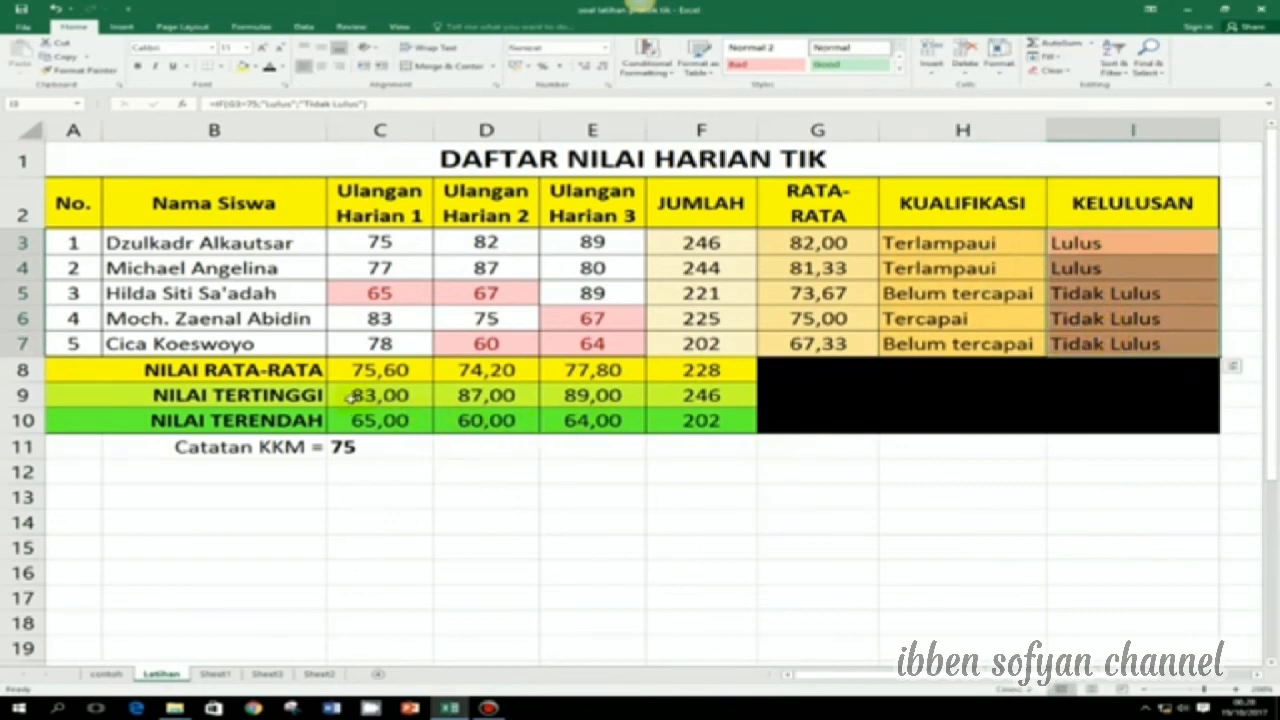
left_click(350, 398)
left_click_drag(355, 372, 690, 372)
left_click_drag(355, 400, 666, 397)
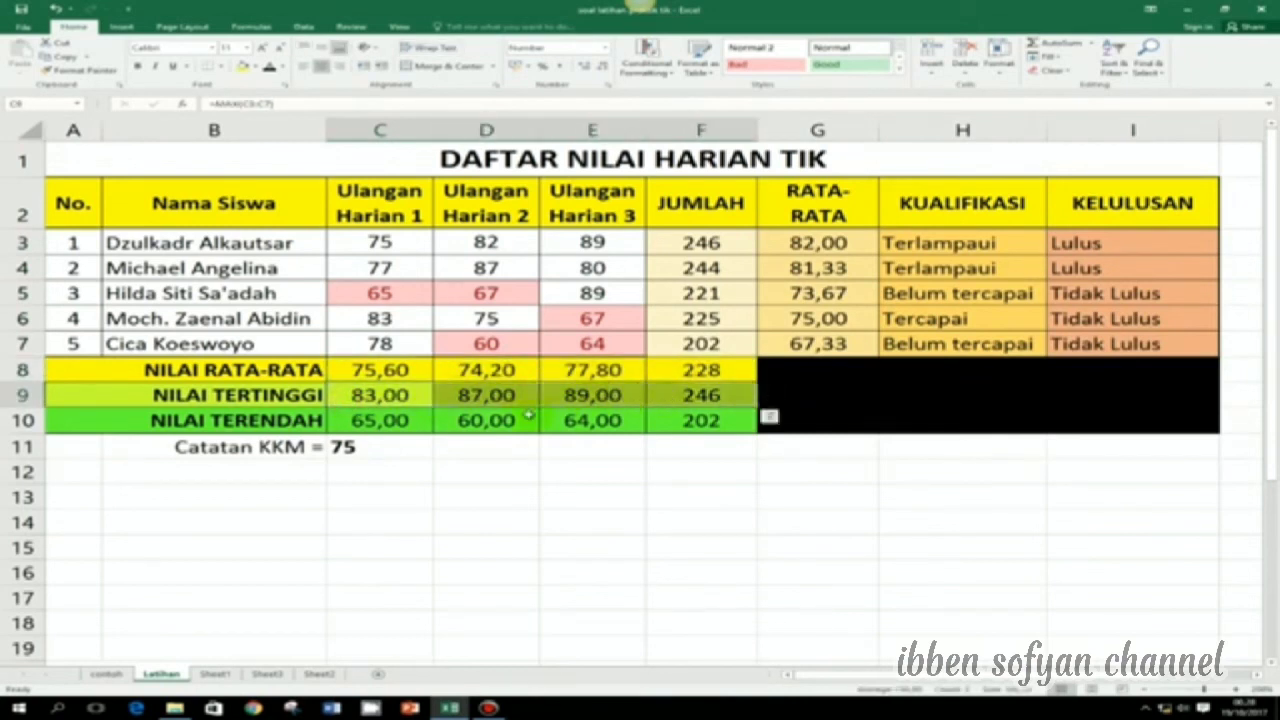
left_click_drag(370, 422, 694, 423)
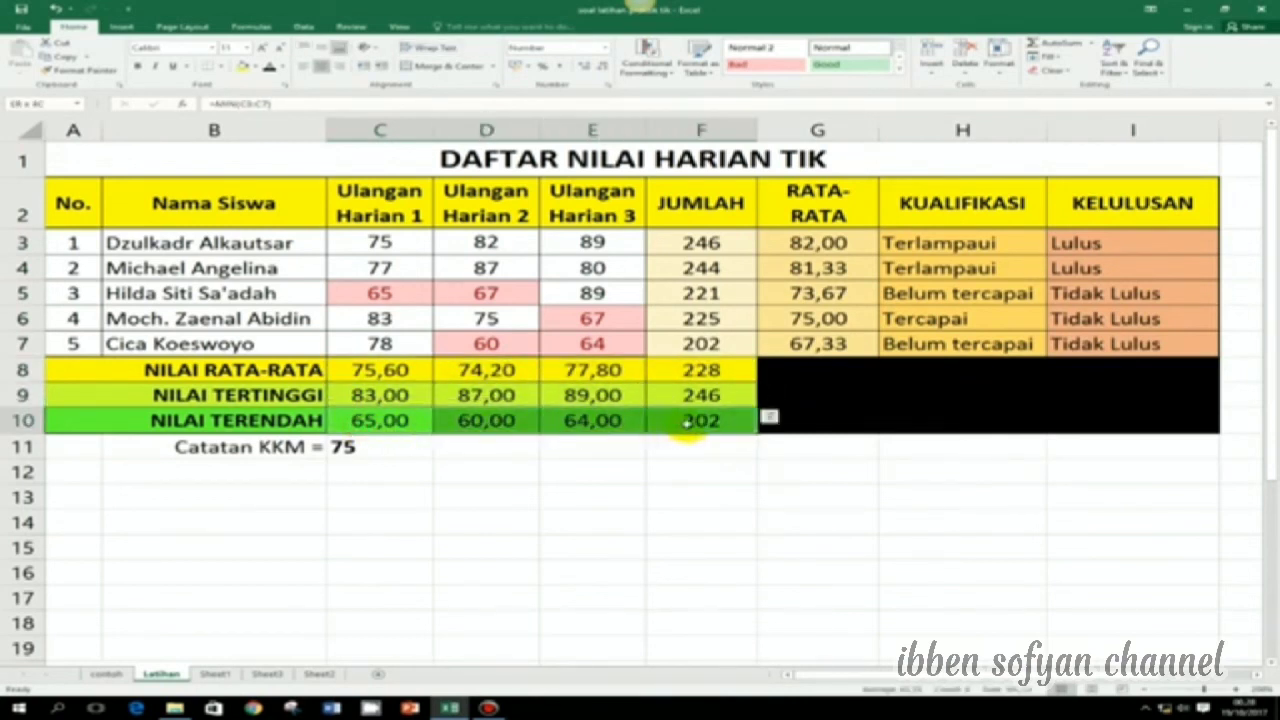